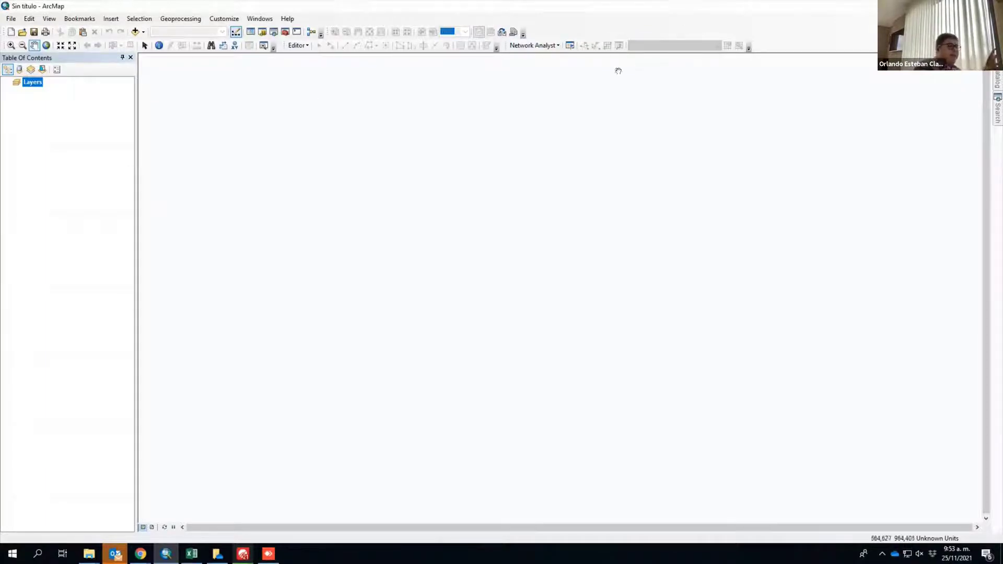
Set the data frame's coordinate system to MAGNA Colombia Bogota from the favourites.
{"action": "right_click", "coordinate": [32, 82]}
{"action": "left_click", "coordinate": [97, 308]}
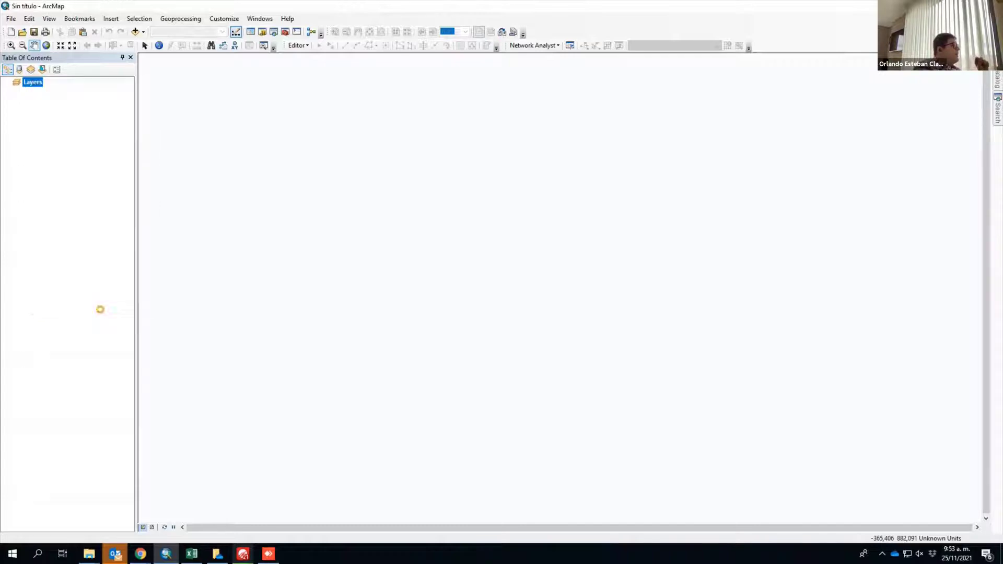
{"action": "left_click", "coordinate": [442, 189]}
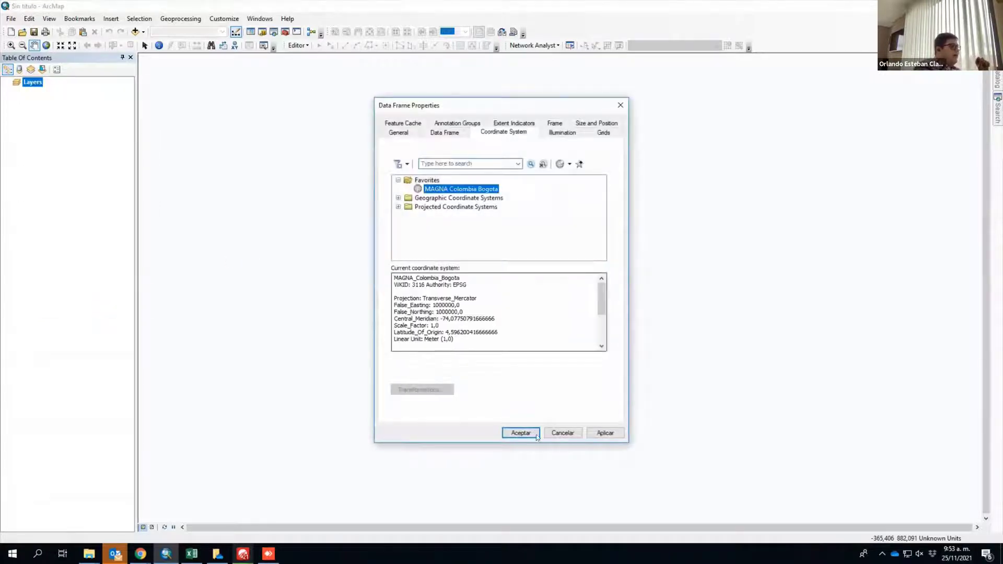
{"action": "left_click", "coordinate": [521, 433]}
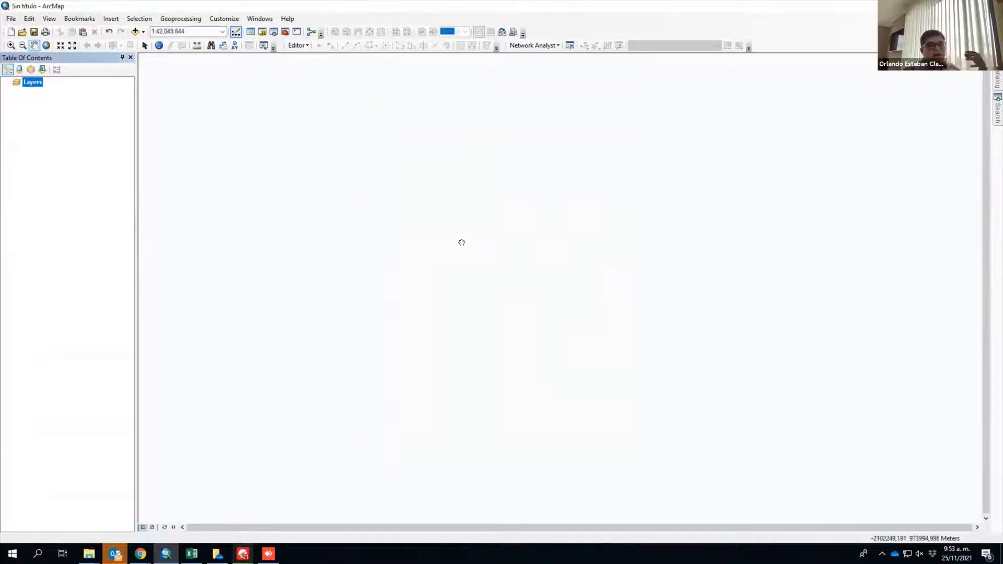
{"action": "left_click", "coordinate": [143, 32]}
{"action": "left_click", "coordinate": [173, 55]}
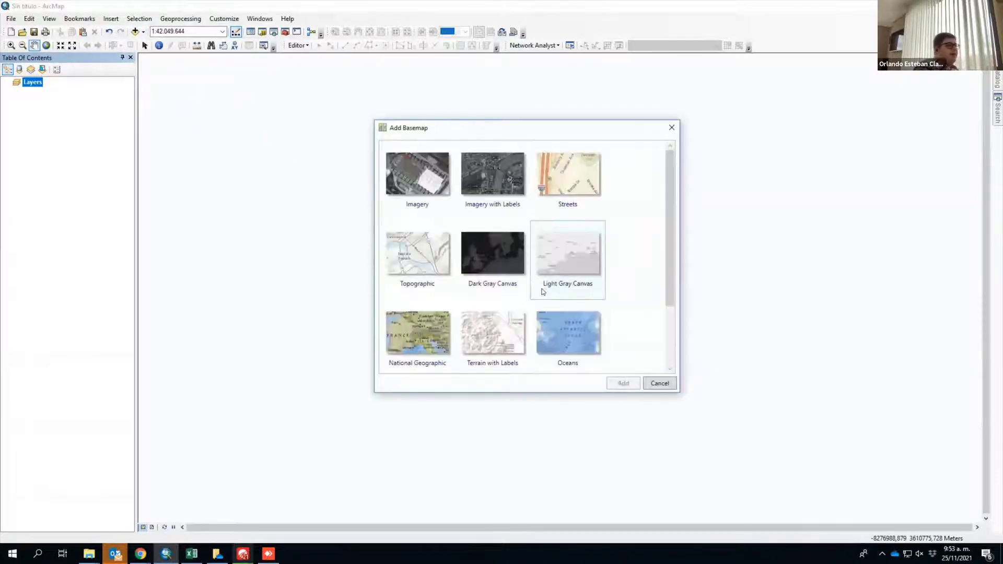
{"action": "left_click", "coordinate": [672, 128]}
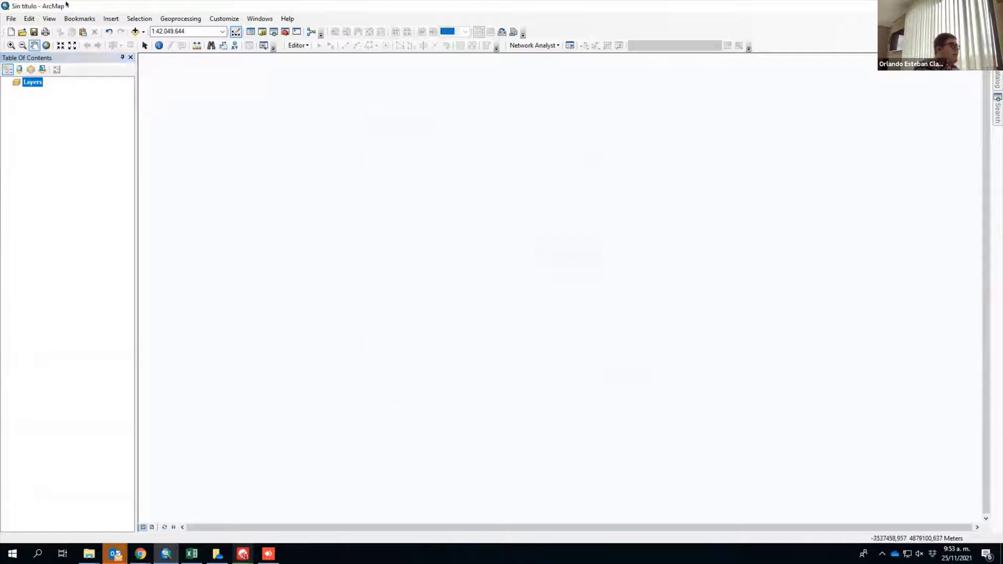
Add the OpenStreetMap basemap to the map and dismiss the geographic coordinate system warning.
{"action": "left_click", "coordinate": [145, 33]}
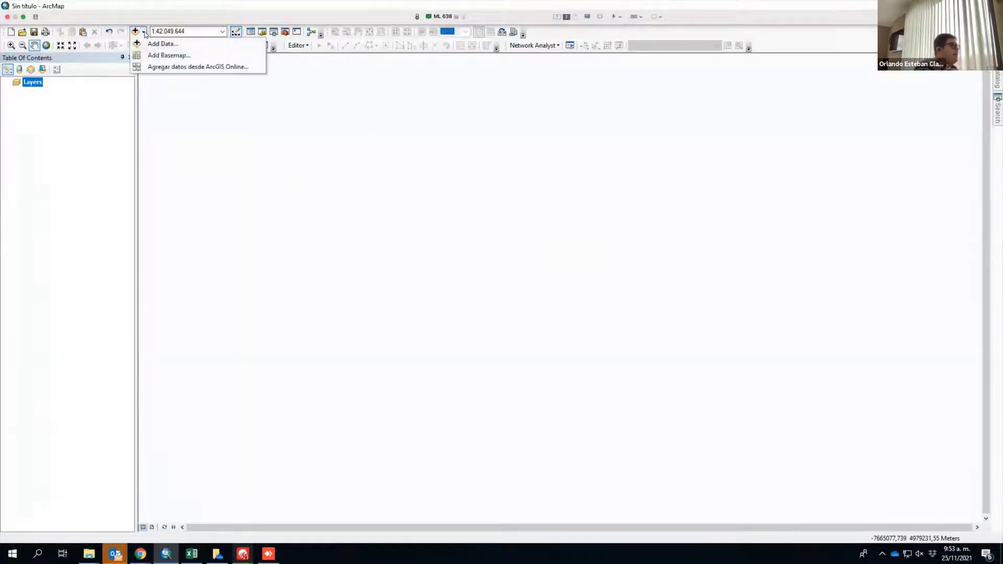
{"action": "left_click", "coordinate": [159, 54]}
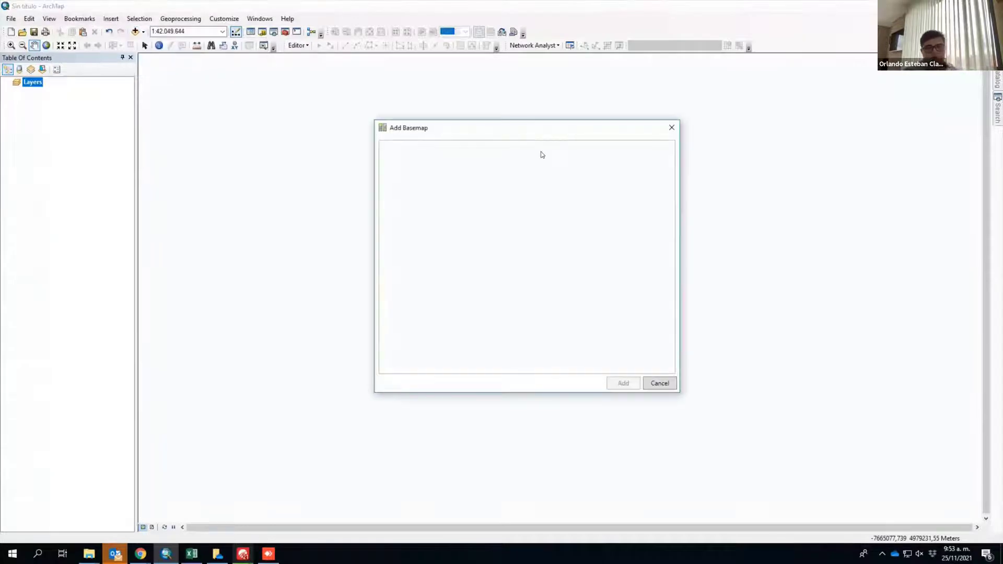
{"action": "scroll", "coordinate": [557, 273], "scroll_direction": "down", "scroll_amount": 1}
{"action": "scroll", "coordinate": [557, 273], "scroll_direction": "down", "scroll_amount": 2}
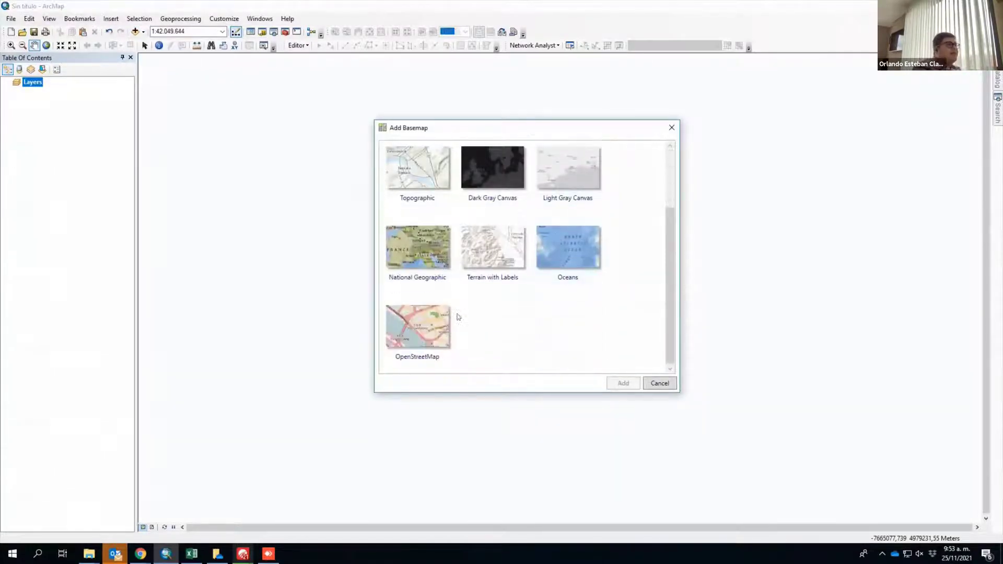
{"action": "left_click", "coordinate": [440, 332]}
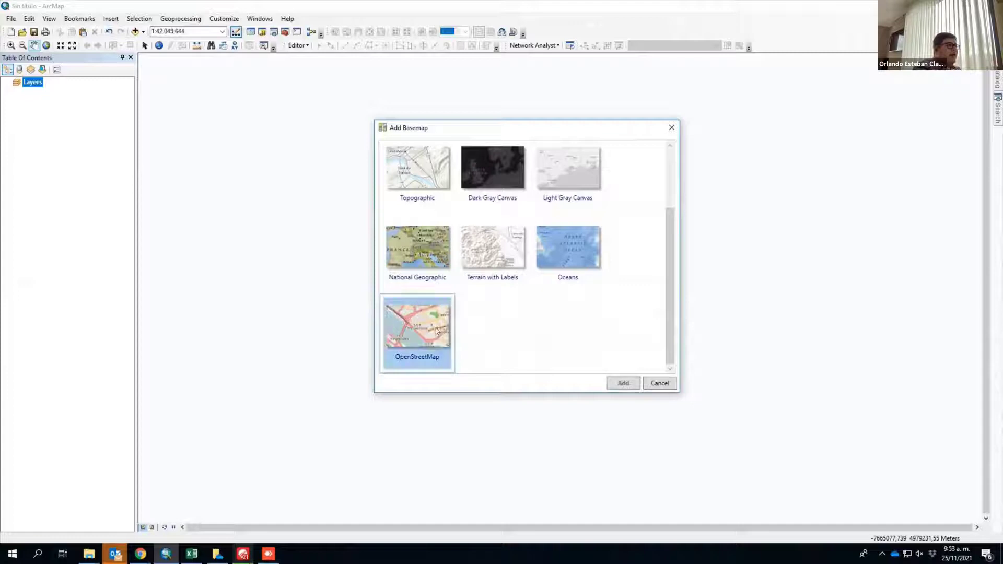
{"action": "left_click", "coordinate": [623, 383]}
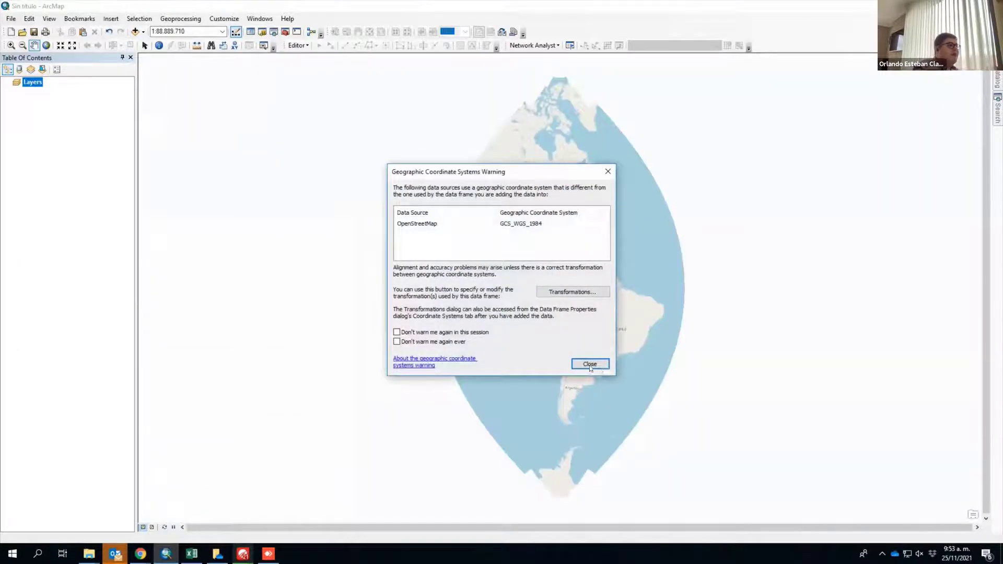
{"action": "left_click", "coordinate": [590, 364]}
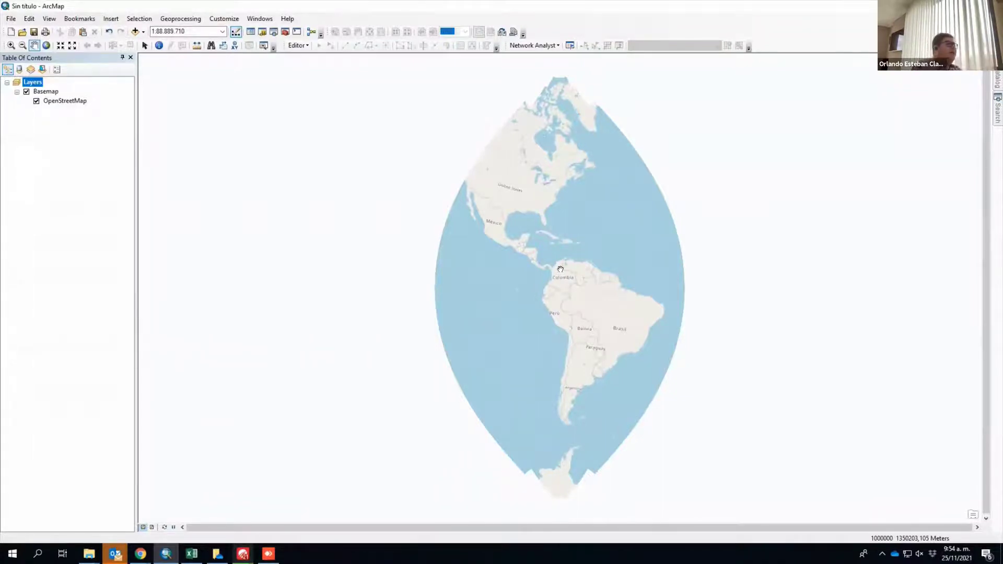
Examine the basemap from Colombia down to the streets of central Bogotá around Las Aguas and the eastern hills.
{"action": "left_click", "coordinate": [10, 46]}
{"action": "left_click_drag", "start_coordinate": [556, 275], "coordinate": [571, 288]}
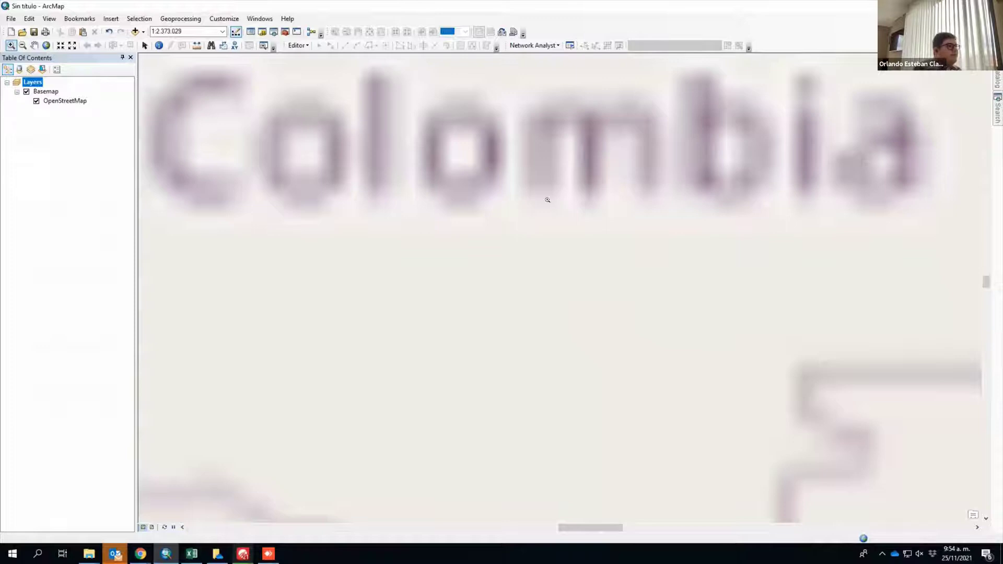
{"action": "left_click", "coordinate": [445, 170]}
{"action": "left_click", "coordinate": [471, 139]}
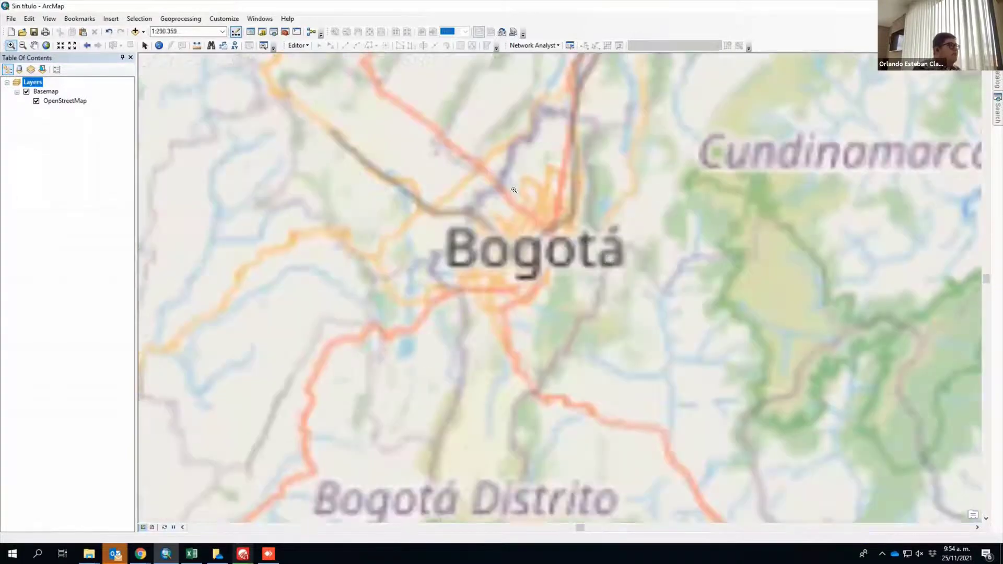
{"action": "left_click_drag", "start_coordinate": [631, 332], "coordinate": [359, 100]}
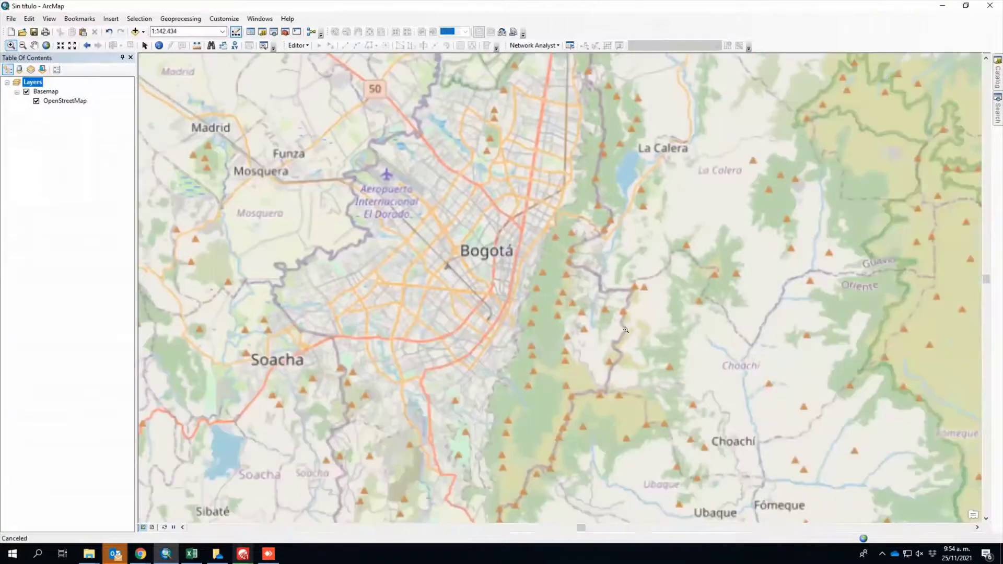
{"action": "left_click_drag", "start_coordinate": [286, 108], "coordinate": [649, 364]}
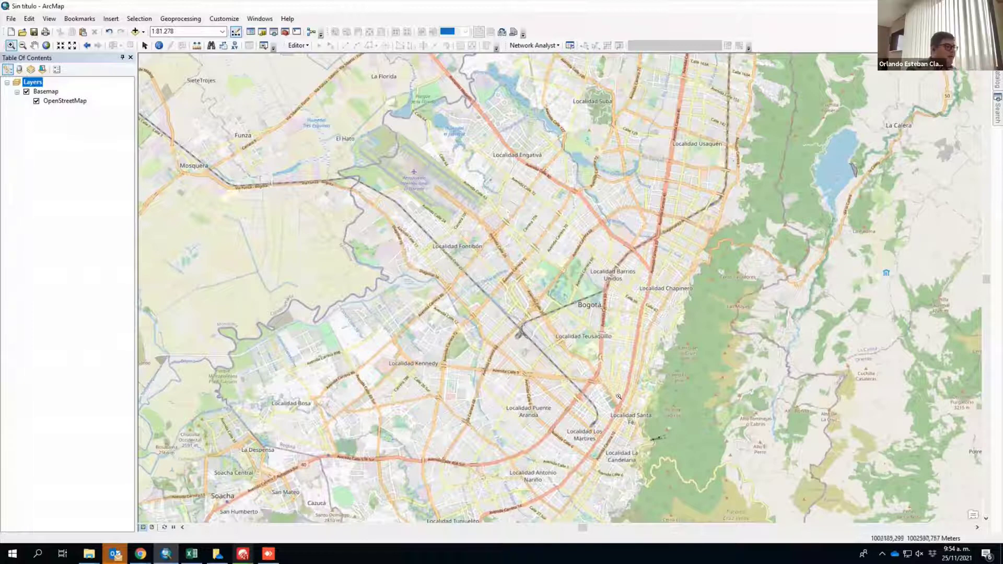
{"action": "left_click_drag", "start_coordinate": [571, 389], "coordinate": [669, 460]}
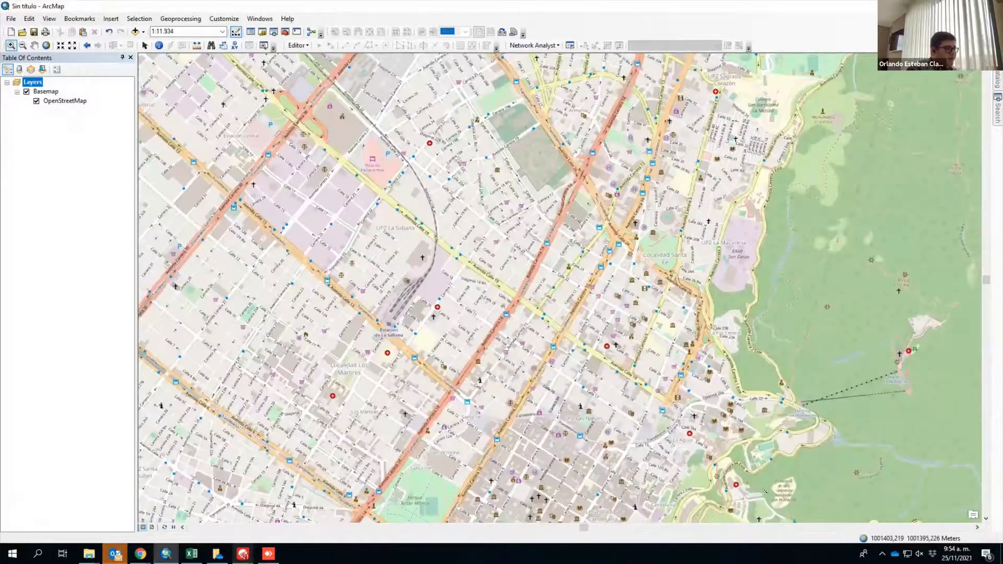
{"action": "scroll", "coordinate": [797, 504], "scroll_direction": "up", "scroll_amount": 3}
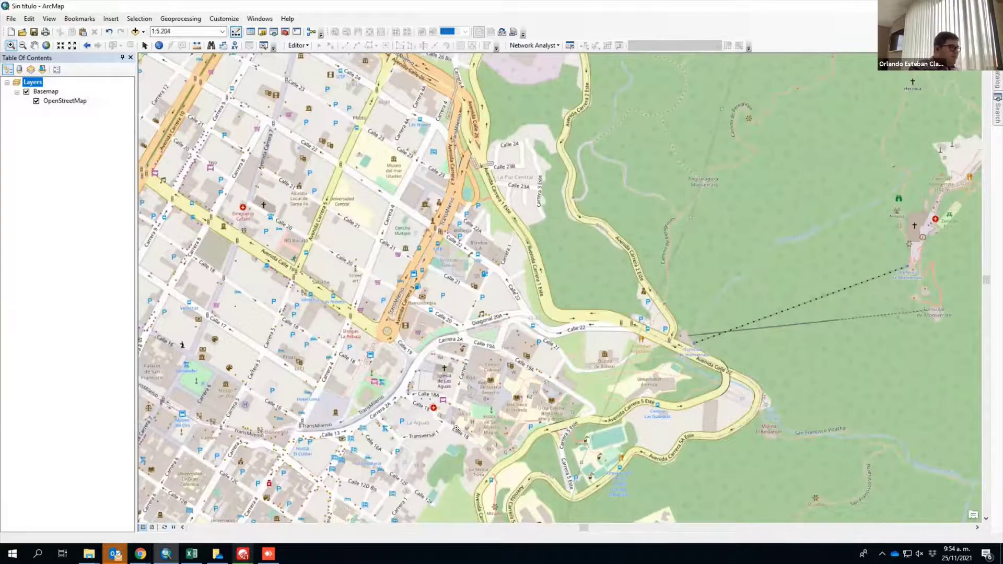
{"action": "left_click_drag", "start_coordinate": [501, 419], "coordinate": [575, 421]}
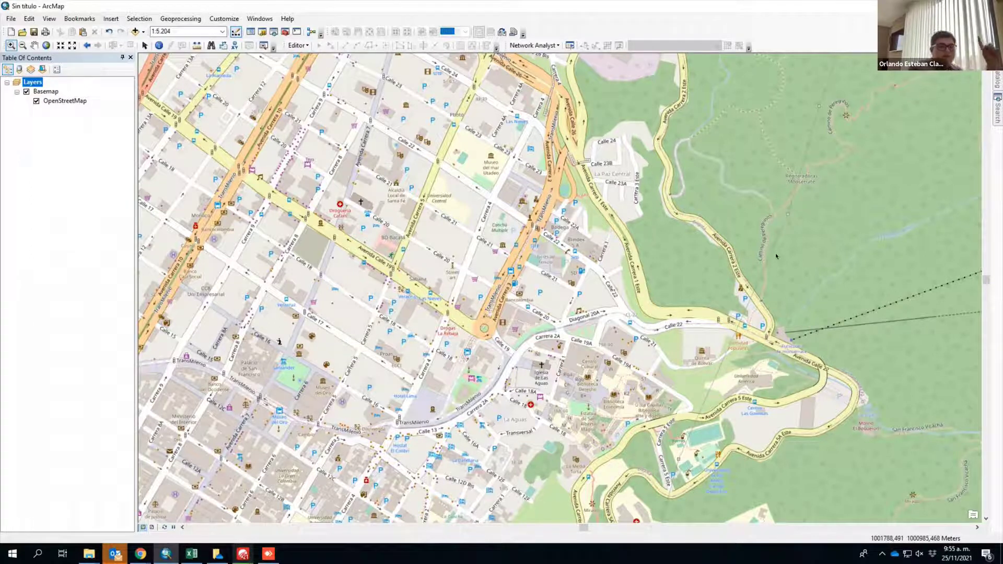
{"action": "left_click", "coordinate": [883, 553]}
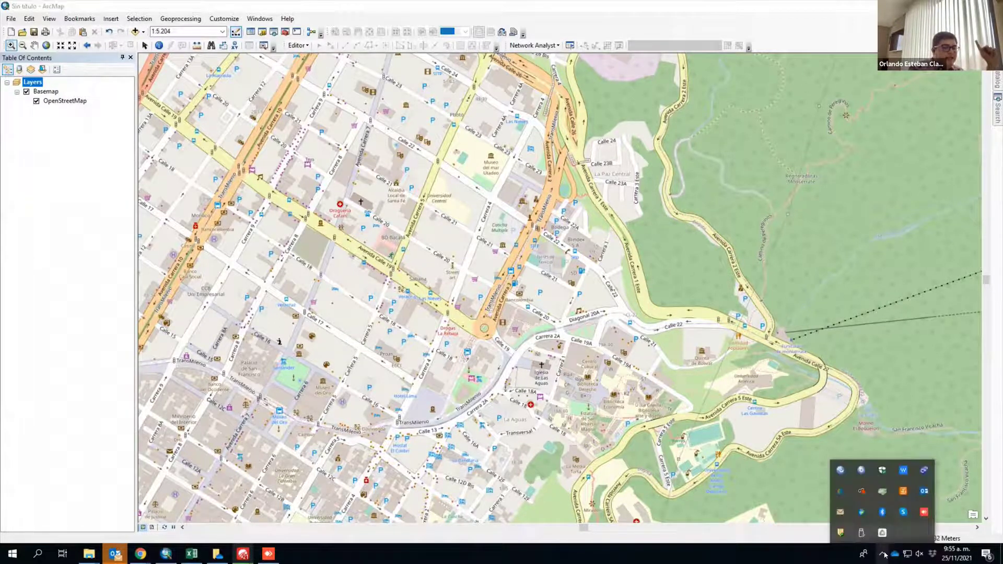
{"action": "right_click", "coordinate": [860, 514]}
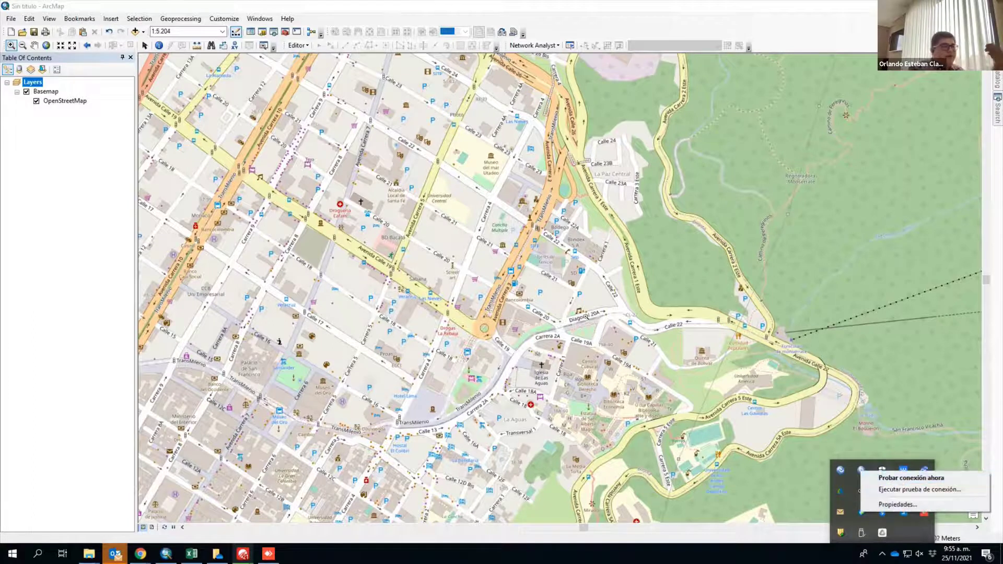
{"action": "left_click_drag", "start_coordinate": [657, 280], "coordinate": [652, 265]}
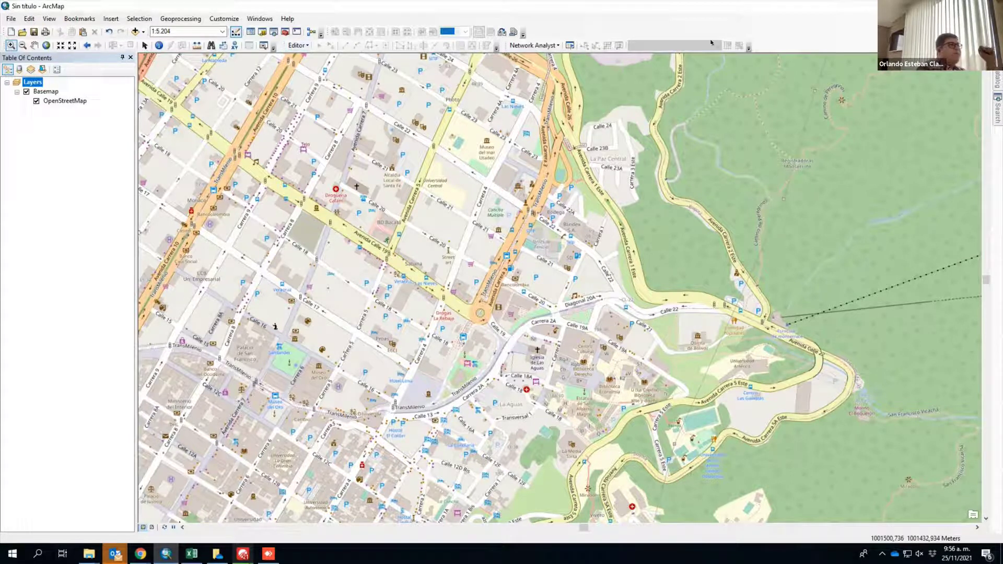
{"action": "right_click", "coordinate": [767, 37]}
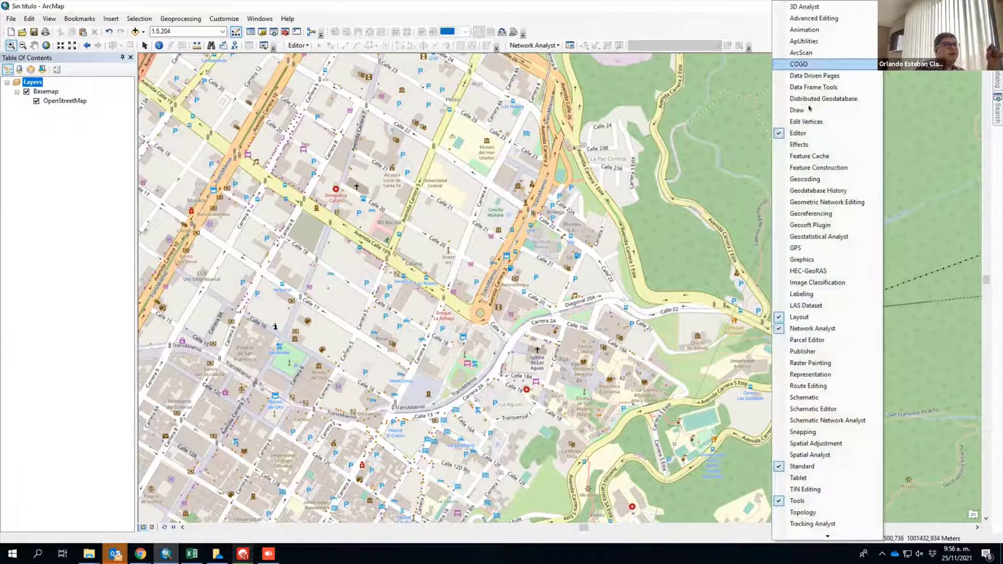
{"action": "left_click", "coordinate": [654, 20]}
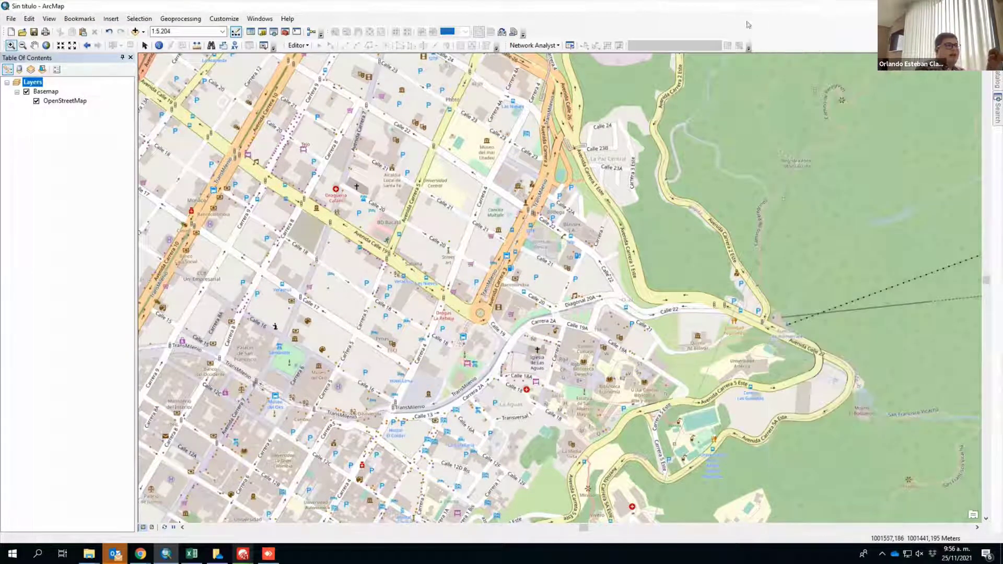
{"action": "right_click", "coordinate": [845, 33]}
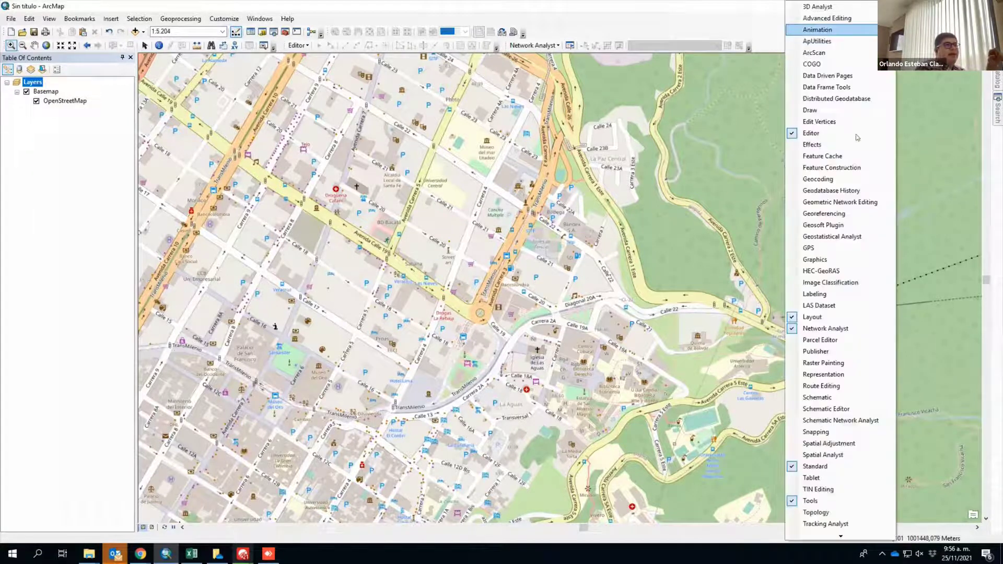
{"action": "left_click", "coordinate": [705, 24]}
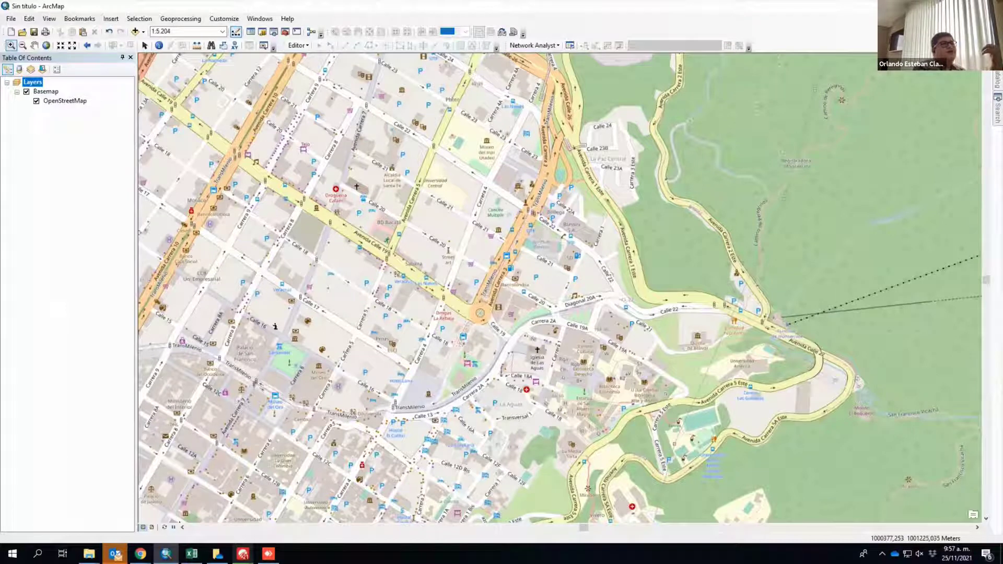
Create a folder named PruebaCapa inside the DatosSIG folder of Documents\Geomatica in the Catalog.
{"action": "left_click", "coordinate": [997, 81]}
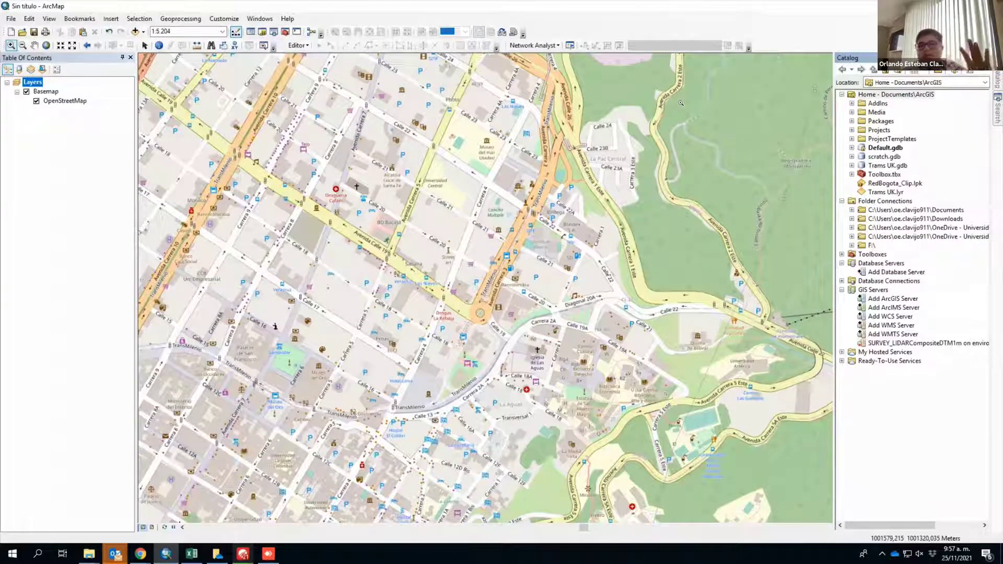
{"action": "left_click", "coordinate": [851, 210]}
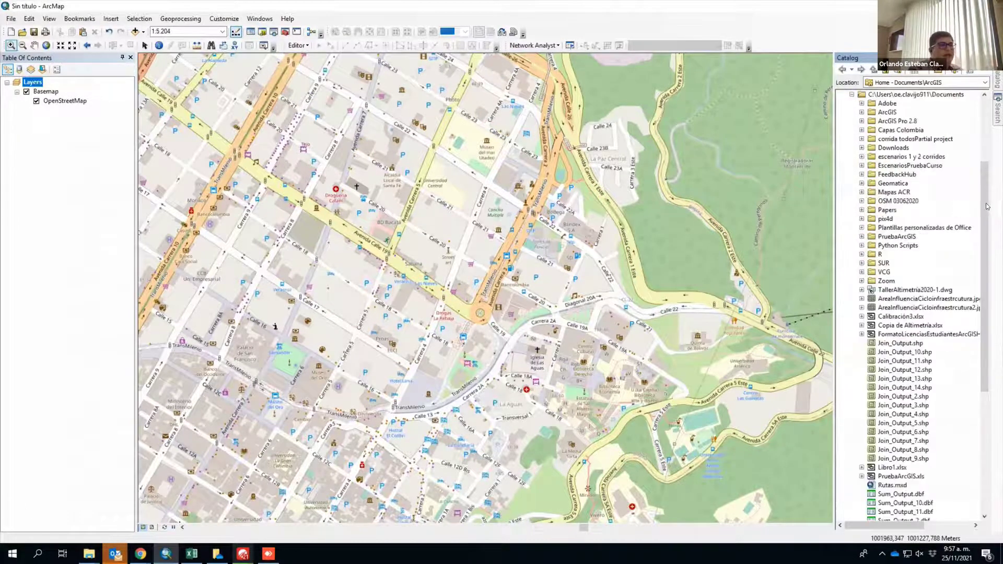
{"action": "left_click", "coordinate": [861, 183]}
{"action": "left_click", "coordinate": [871, 192]}
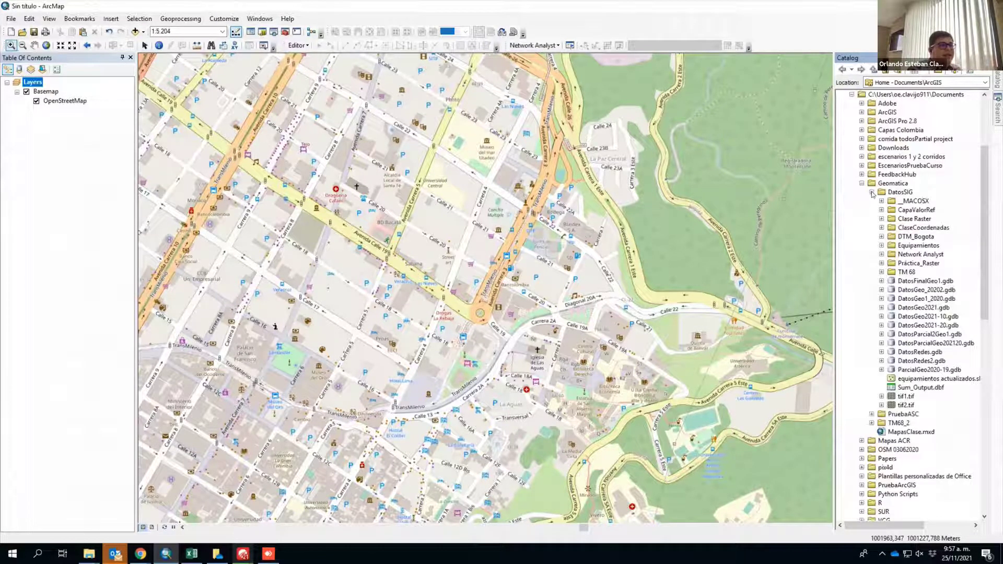
{"action": "right_click", "coordinate": [896, 193]}
{"action": "mouse_move", "coordinate": [935, 258]}
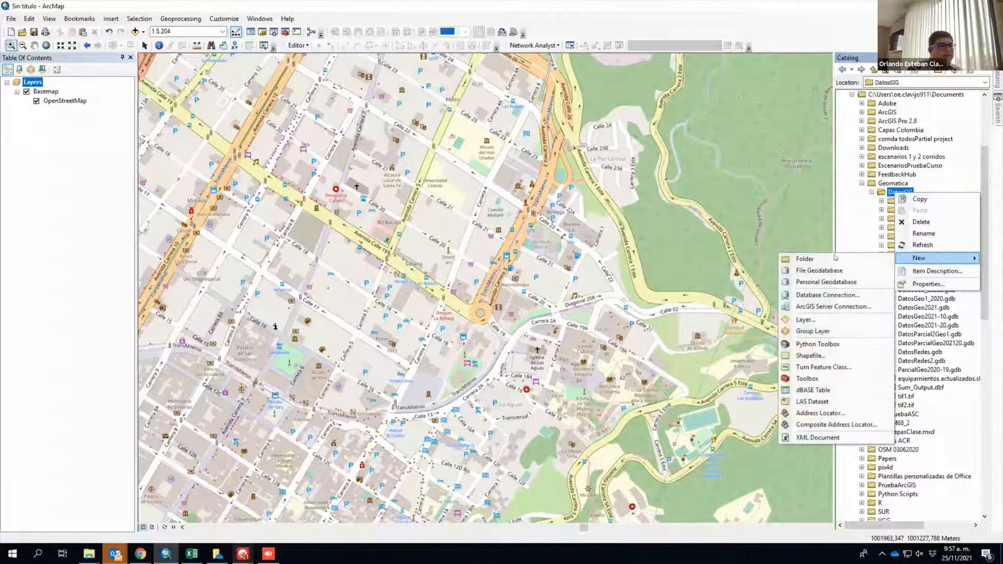
{"action": "left_click", "coordinate": [834, 258]}
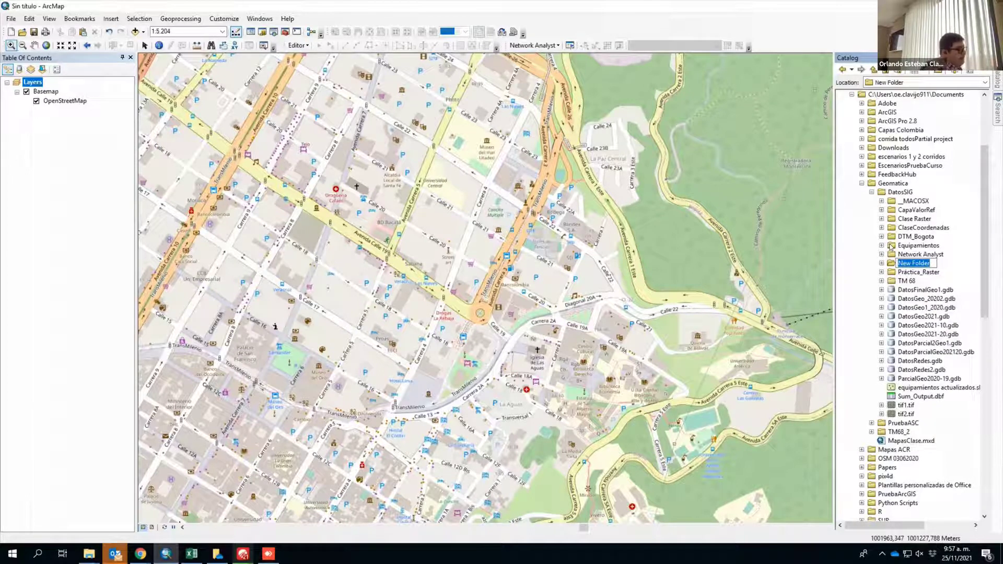
{"action": "type", "text": "PruebaV"}
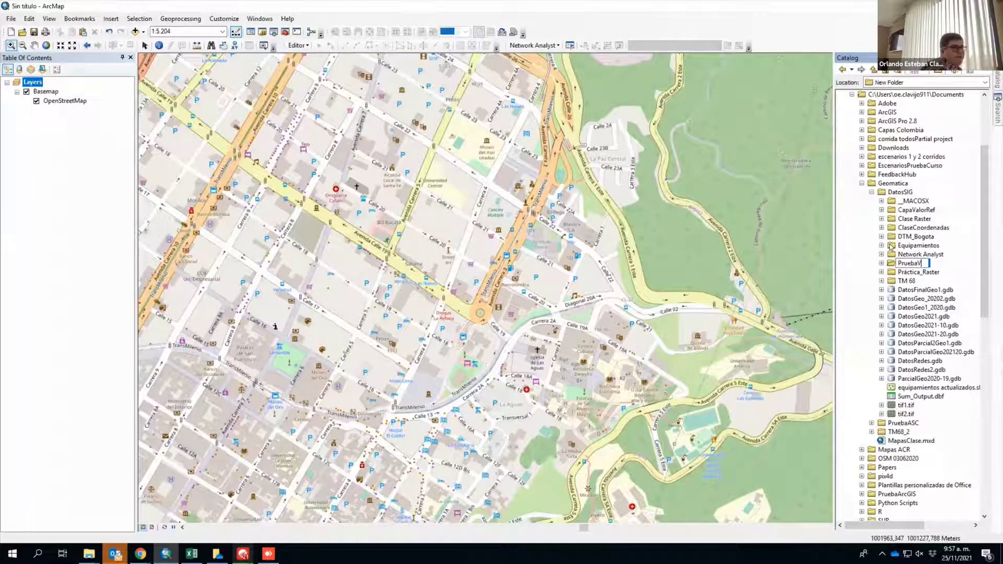
{"action": "key", "text": "BackSpace"}
{"action": "type", "text": "C"}
{"action": "type", "text": "lase"}
{"action": "key", "text": "Return"}
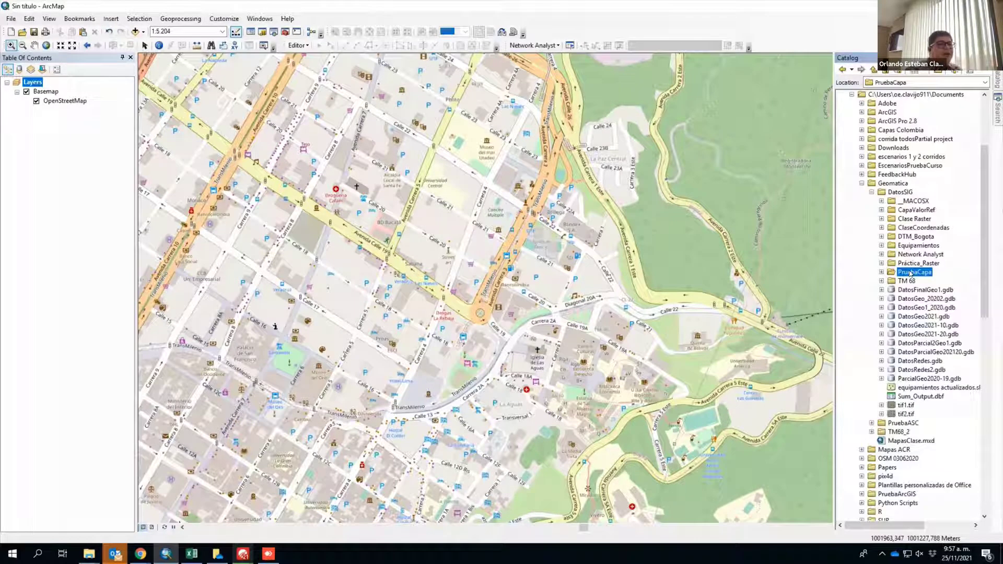
{"action": "right_click", "coordinate": [911, 272]}
{"action": "mouse_move", "coordinate": [957, 341]}
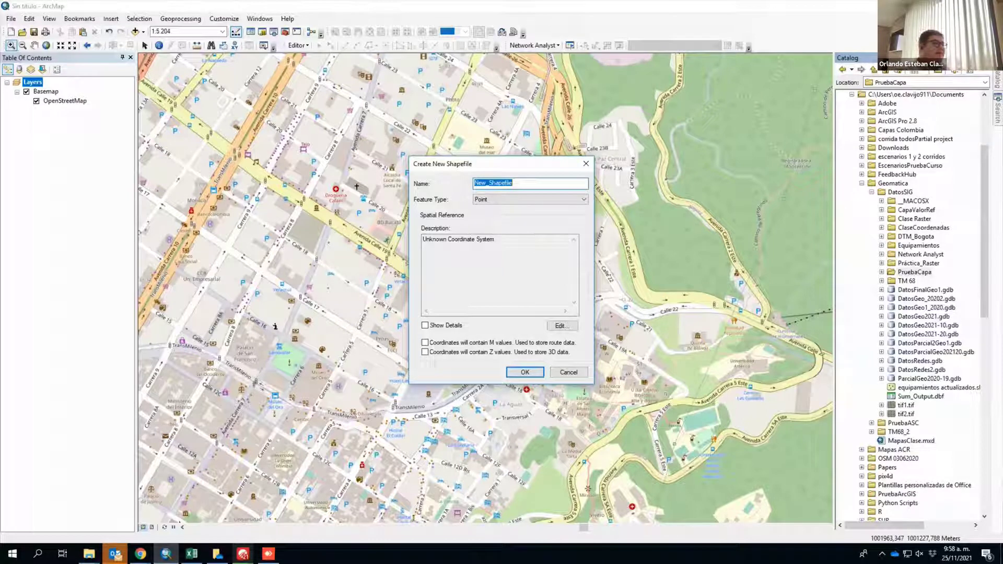
{"action": "left_click", "coordinate": [568, 372]}
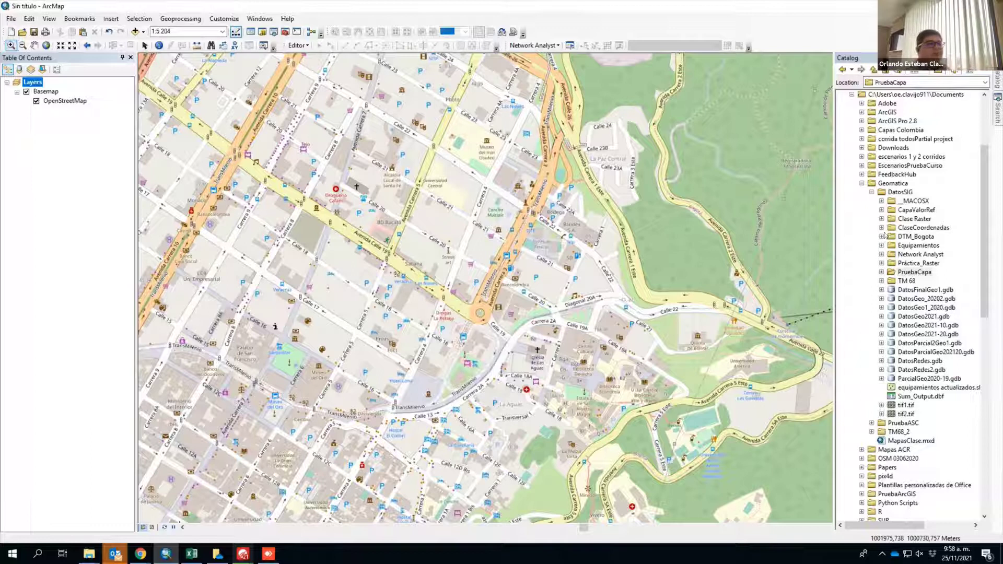
{"action": "right_click", "coordinate": [893, 192]}
{"action": "mouse_move", "coordinate": [919, 256]}
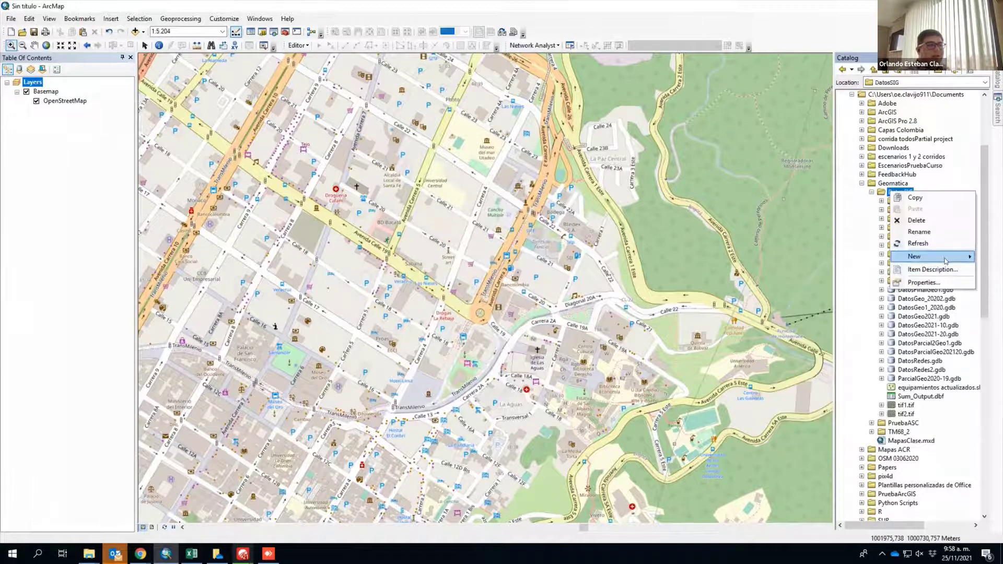
{"action": "left_click", "coordinate": [862, 211]}
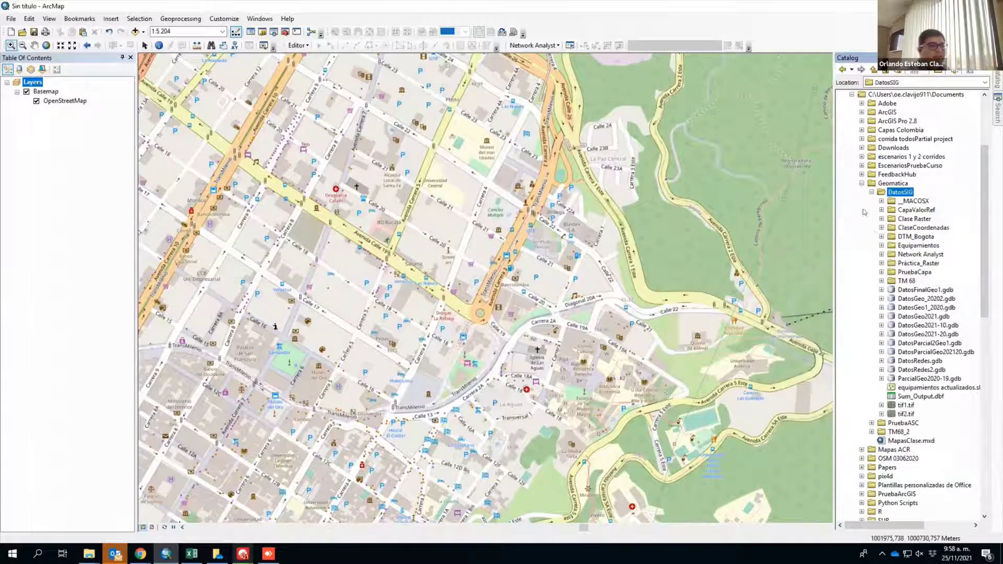
Start a new shapefile in the PruebaCapa folder, named Calles, with feature type Polyline.
{"action": "left_click", "coordinate": [911, 273]}
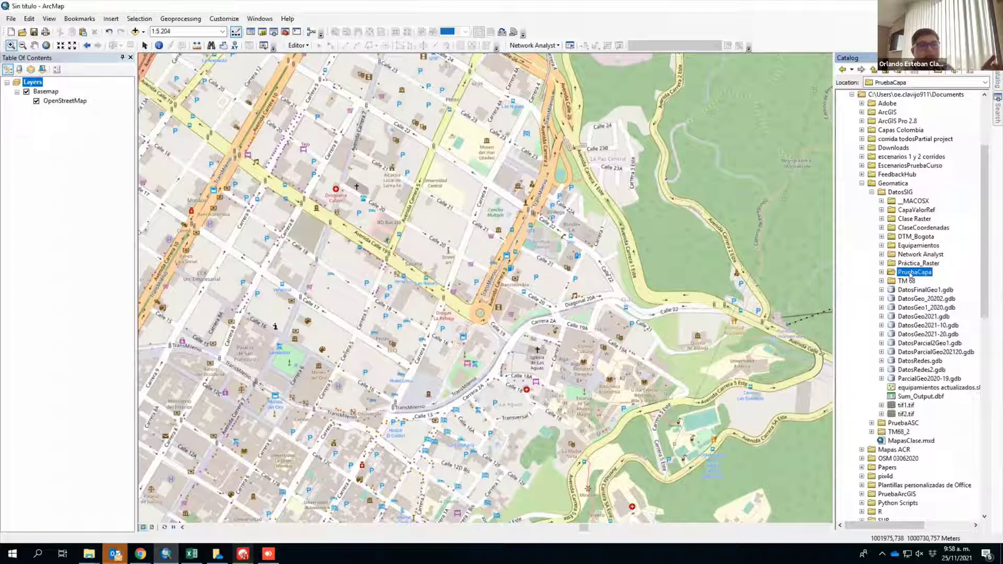
{"action": "right_click", "coordinate": [911, 274]}
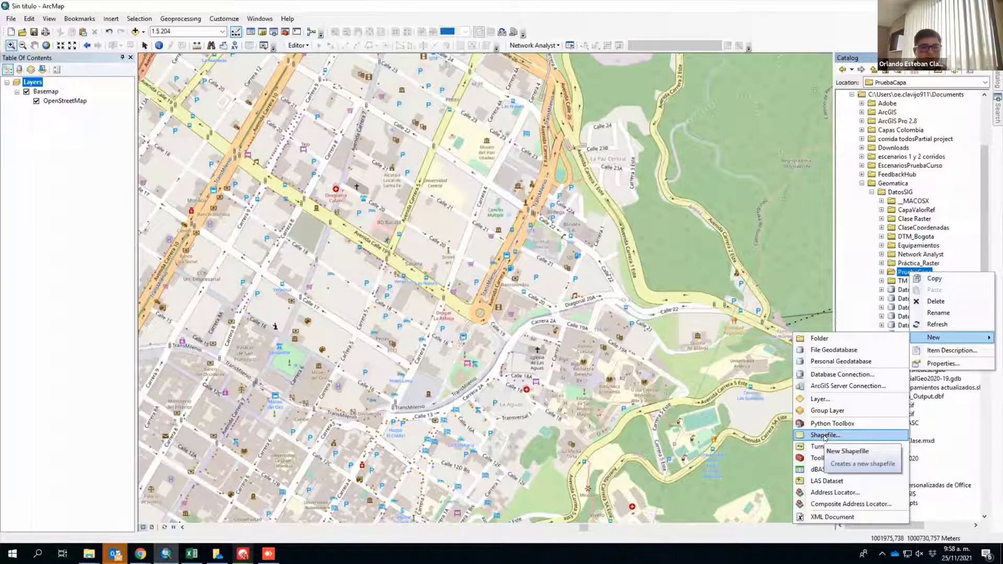
{"action": "left_click", "coordinate": [824, 436]}
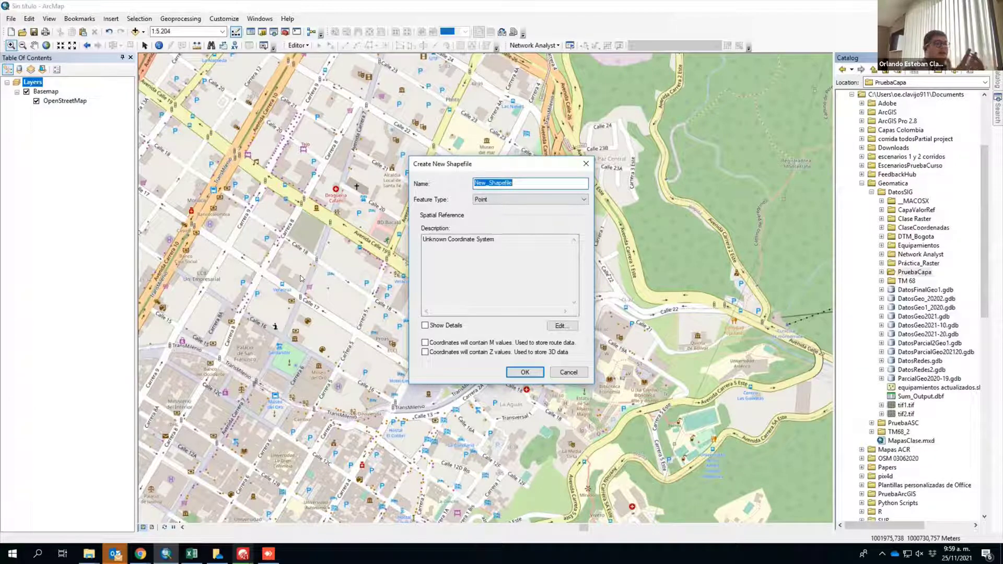
{"action": "type", "text": "Cal"}
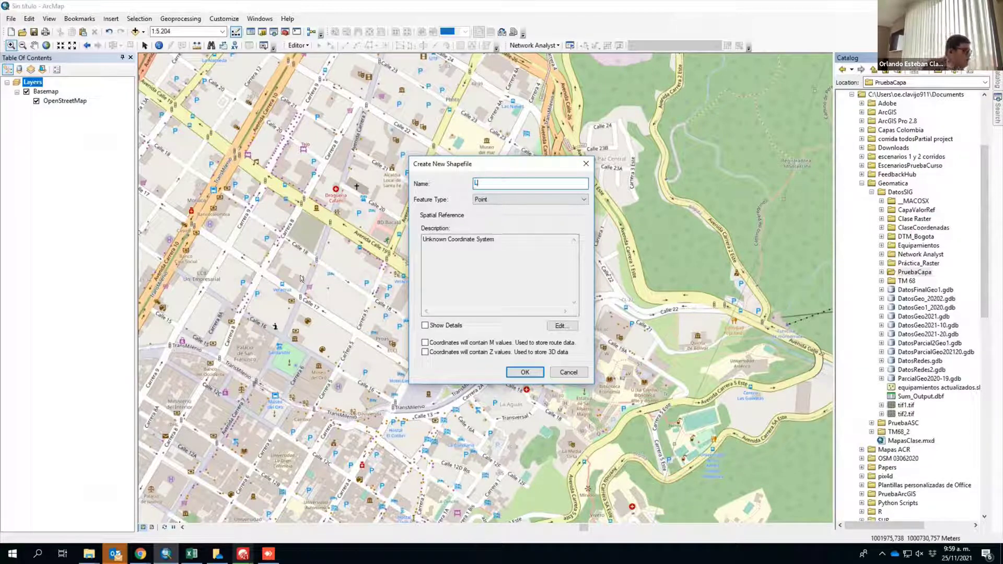
{"action": "type", "text": "les"}
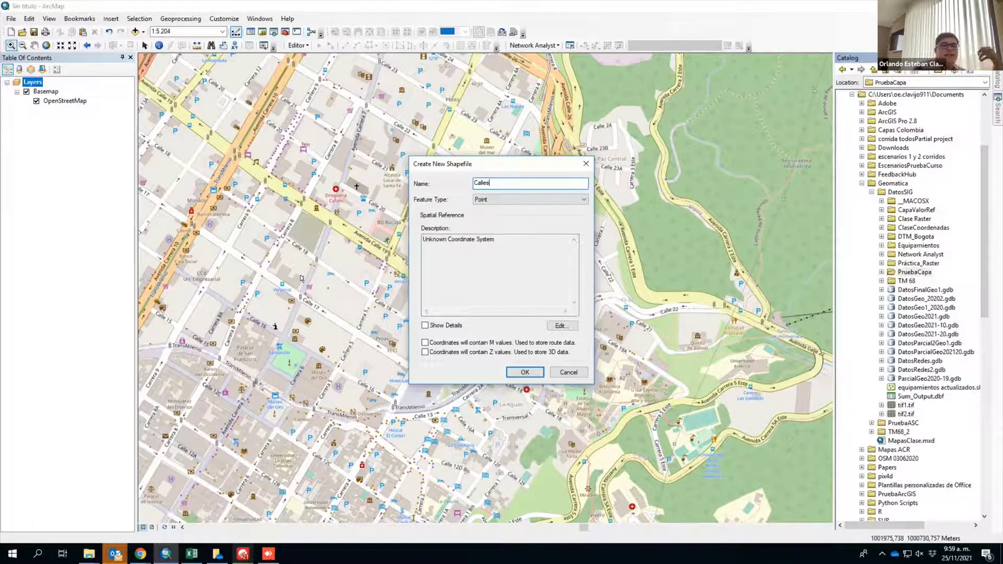
{"action": "left_click", "coordinate": [502, 202]}
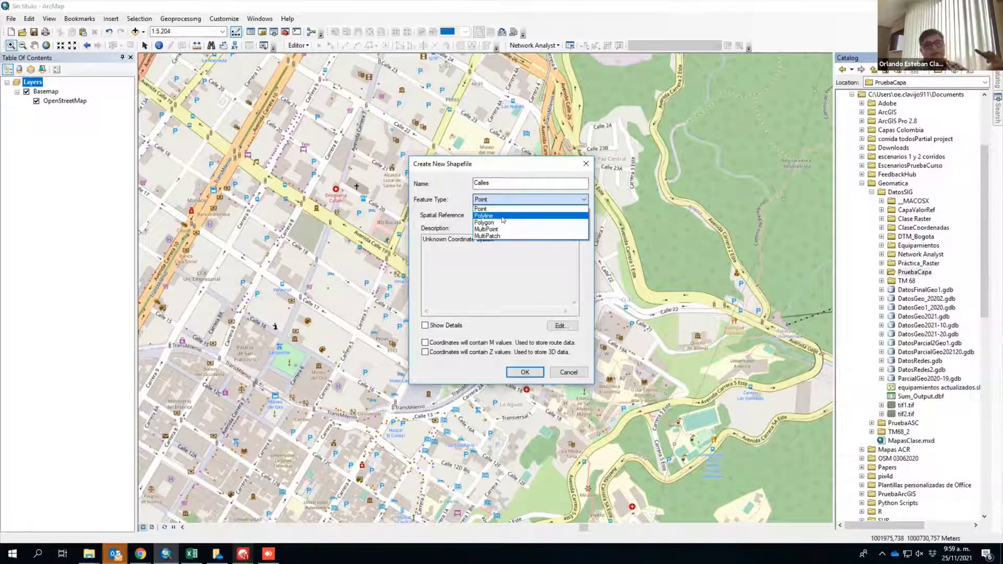
{"action": "left_click", "coordinate": [502, 217]}
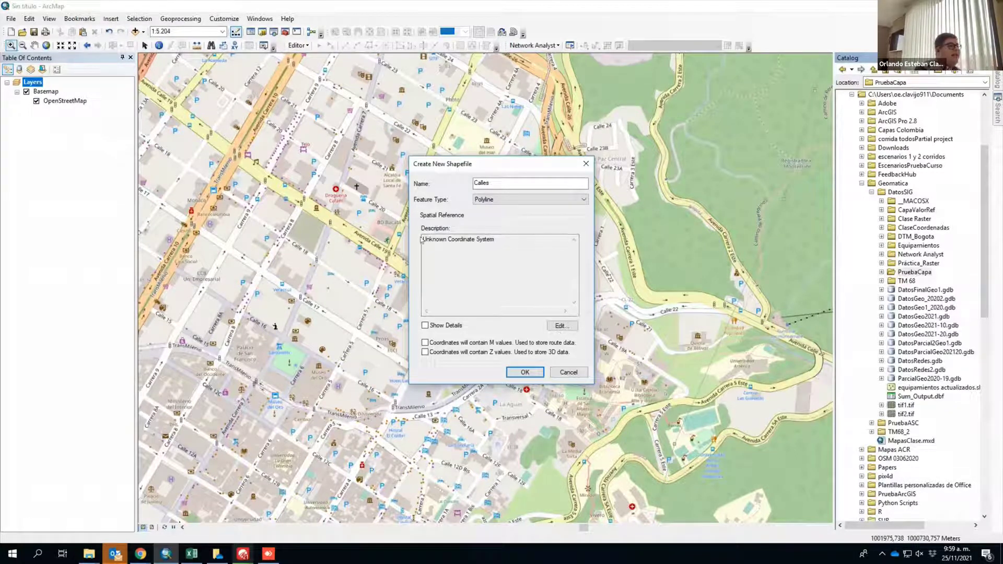
Assign the MAGNA Colombia Bogota coordinate system from the favourites and create the Calles shapefile.
{"action": "left_click", "coordinate": [560, 326]}
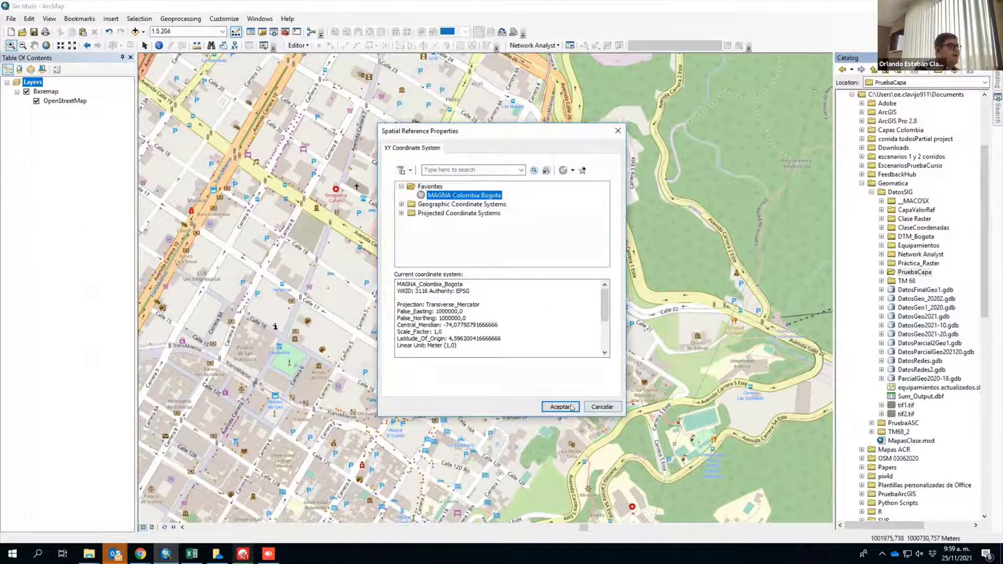
{"action": "left_click", "coordinate": [560, 407]}
{"action": "left_click", "coordinate": [520, 372]}
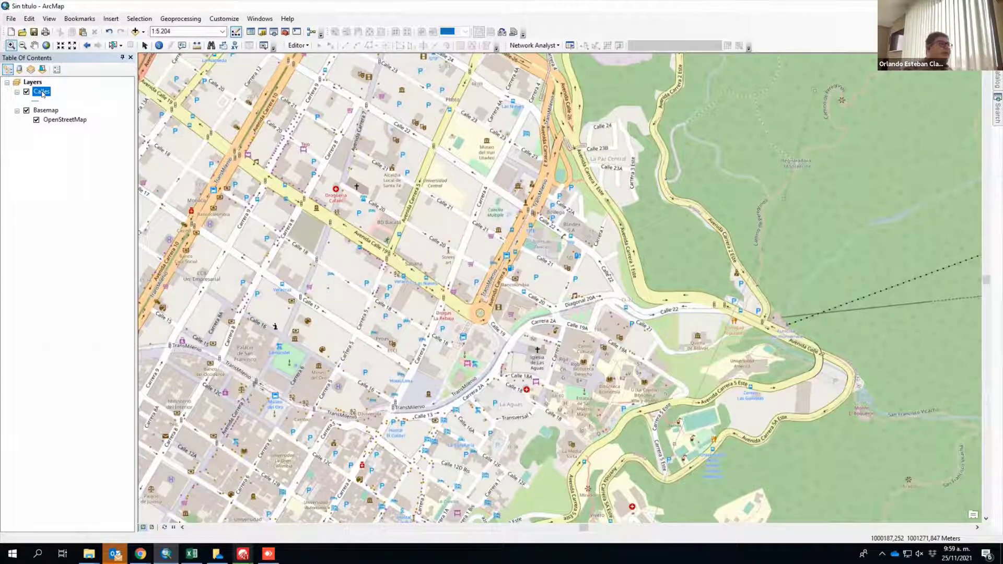
Start an edit session and choose the Calles feature template with the Line construction tool.
{"action": "left_click", "coordinate": [302, 46]}
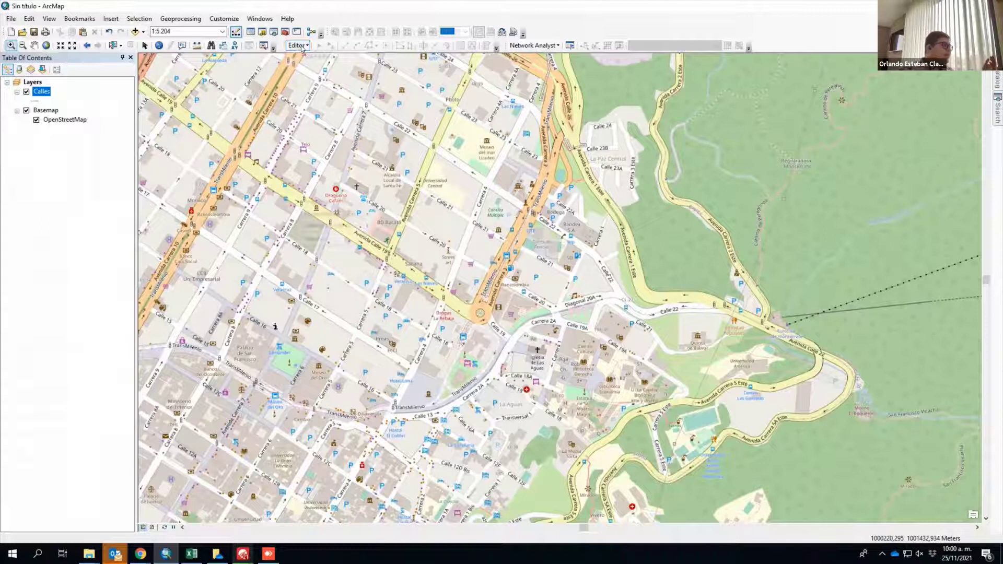
{"action": "left_click", "coordinate": [331, 58]}
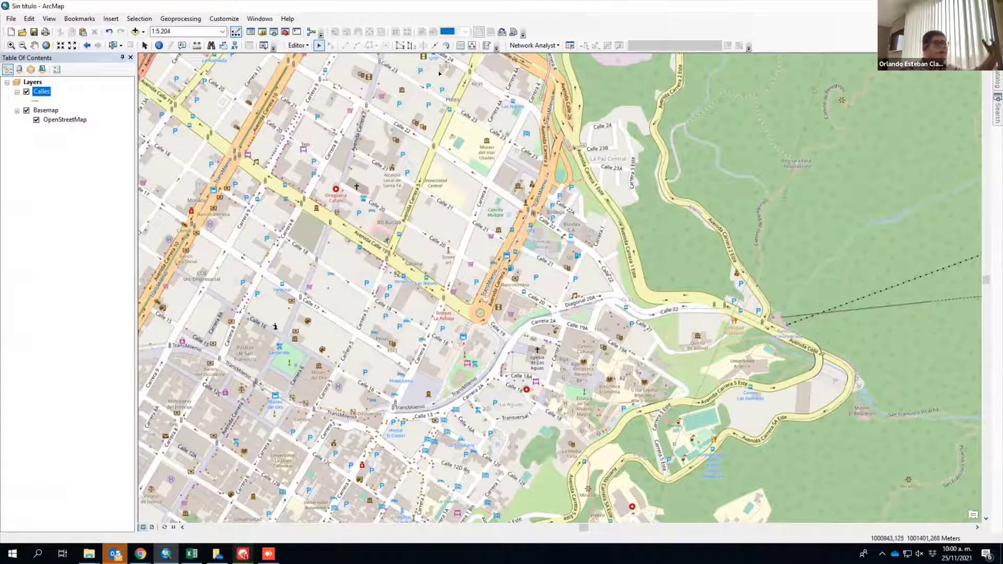
{"action": "left_click", "coordinate": [487, 47]}
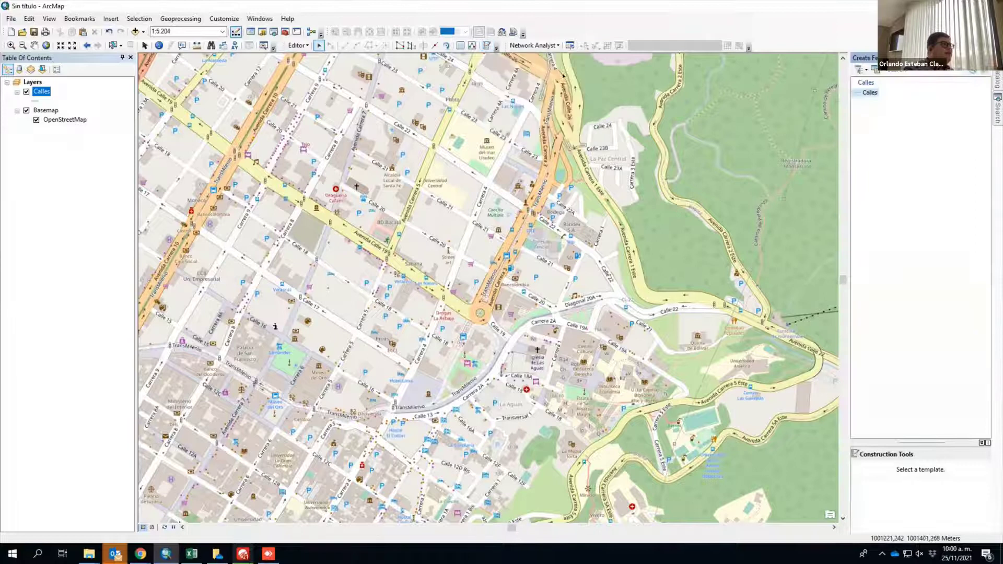
{"action": "left_click", "coordinate": [870, 93]}
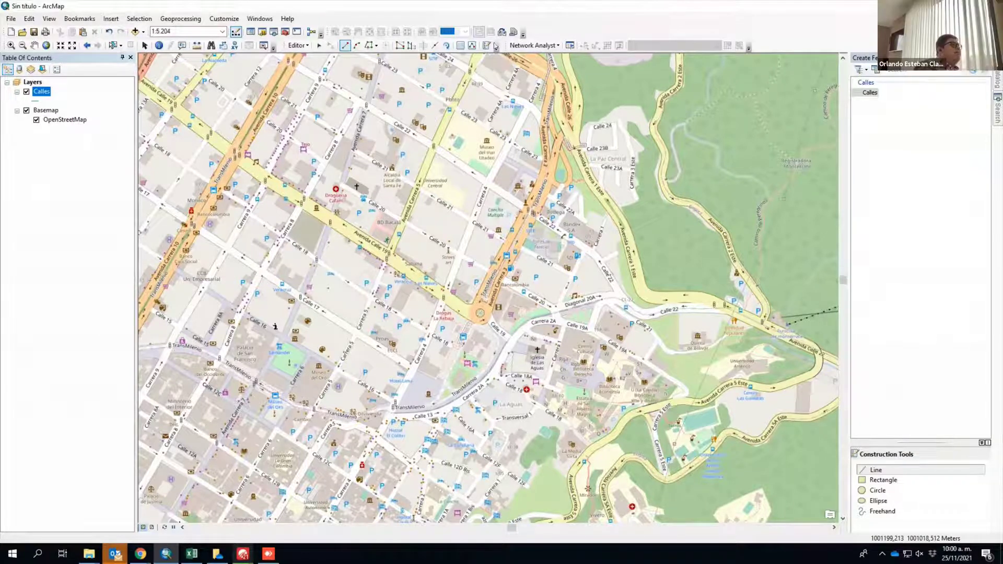
{"action": "left_click", "coordinate": [298, 46]}
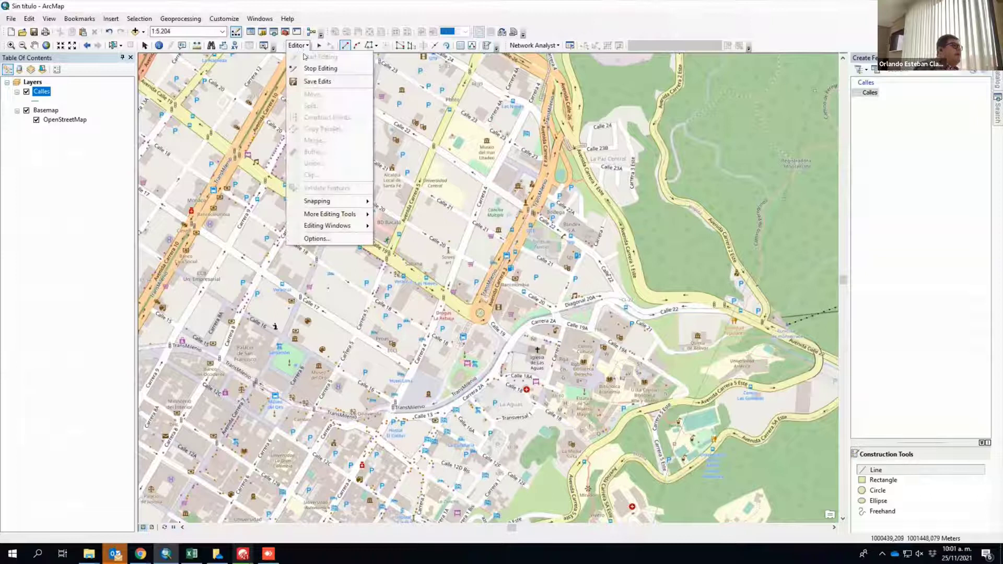
{"action": "left_click", "coordinate": [301, 47]}
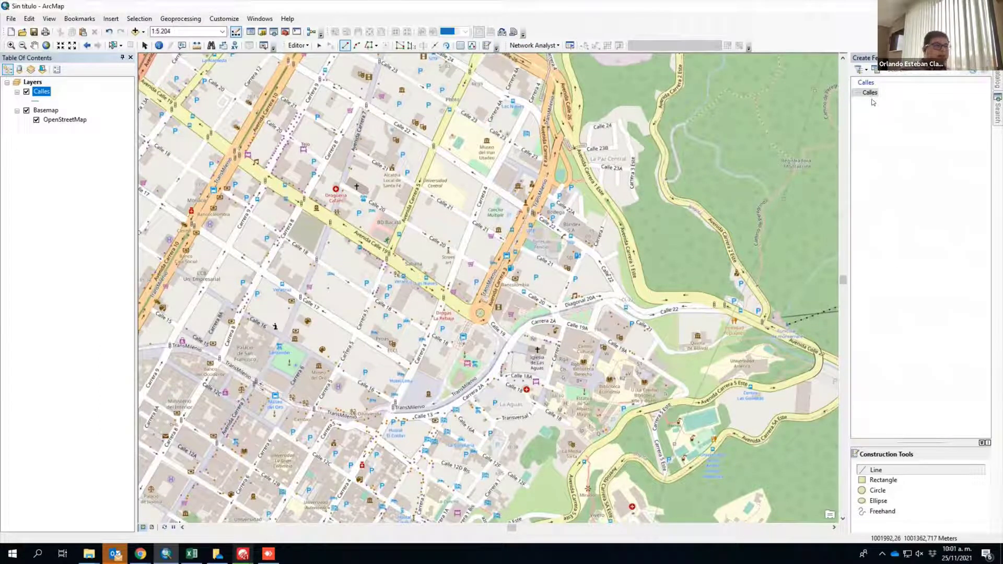
{"action": "left_click", "coordinate": [872, 471]}
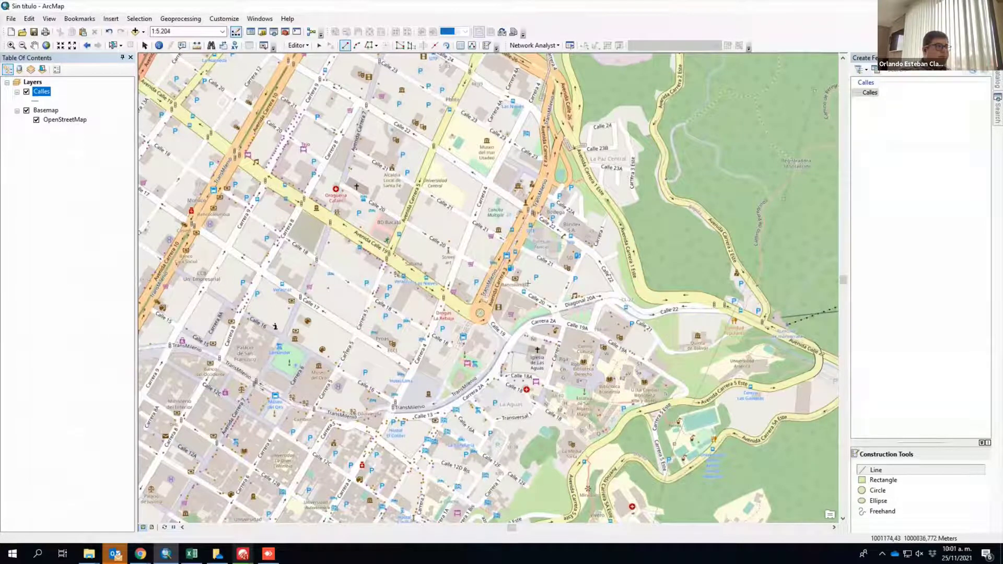
Digitize a line along the cross street from Calle 22 down to Diagonal 20A.
{"action": "left_click", "coordinate": [585, 248]}
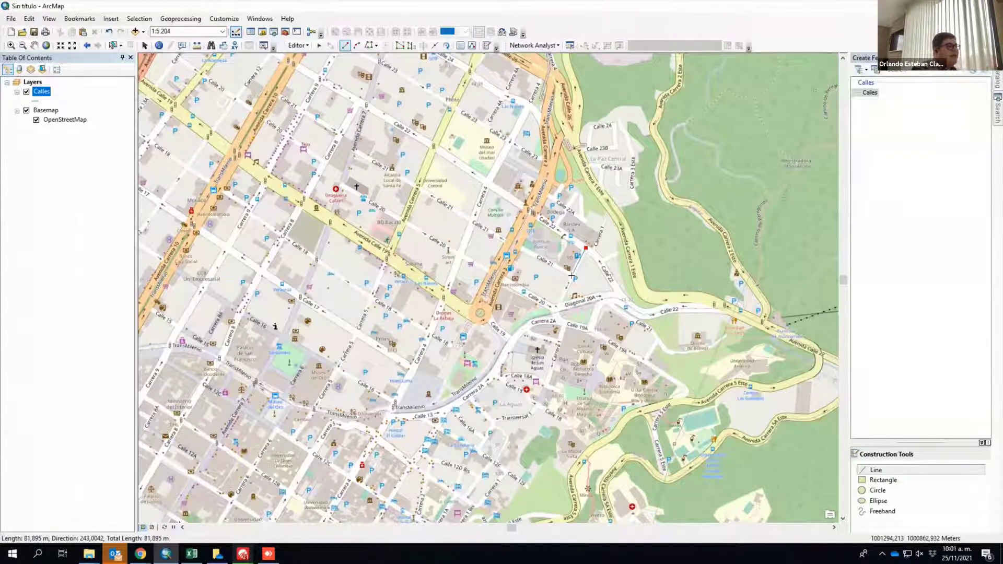
{"action": "left_click", "coordinate": [571, 276]}
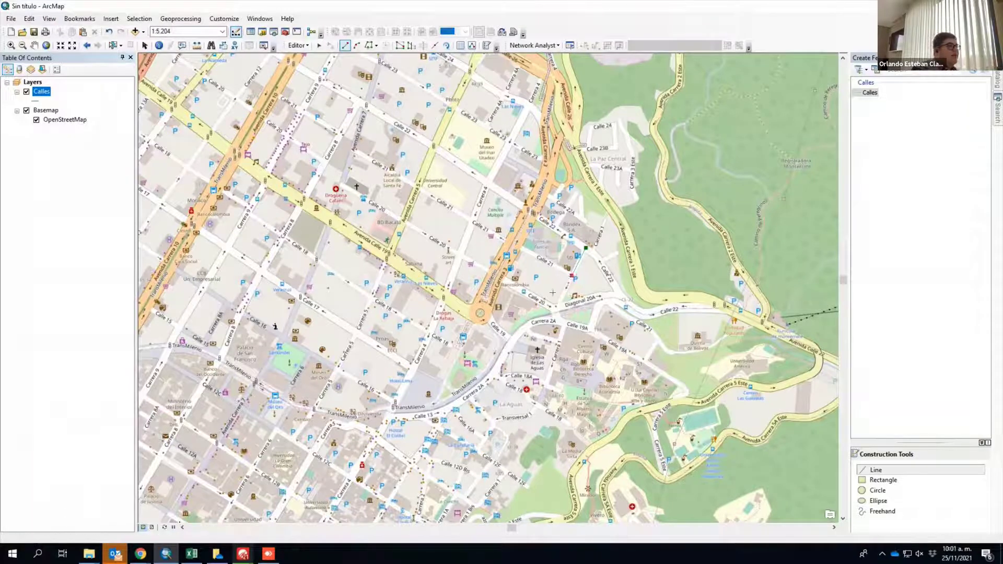
{"action": "left_click", "coordinate": [559, 303]}
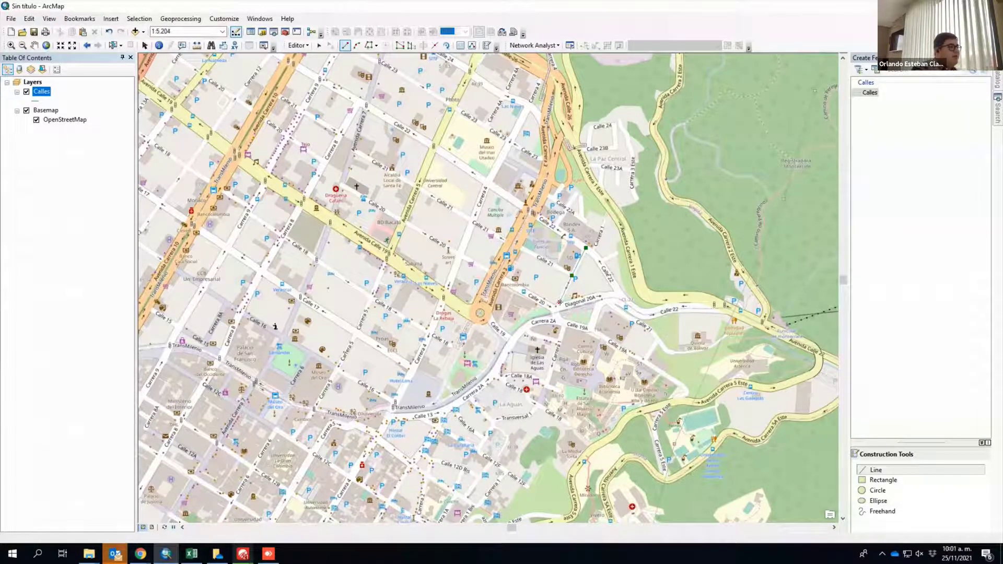
{"action": "double_click", "coordinate": [560, 307]}
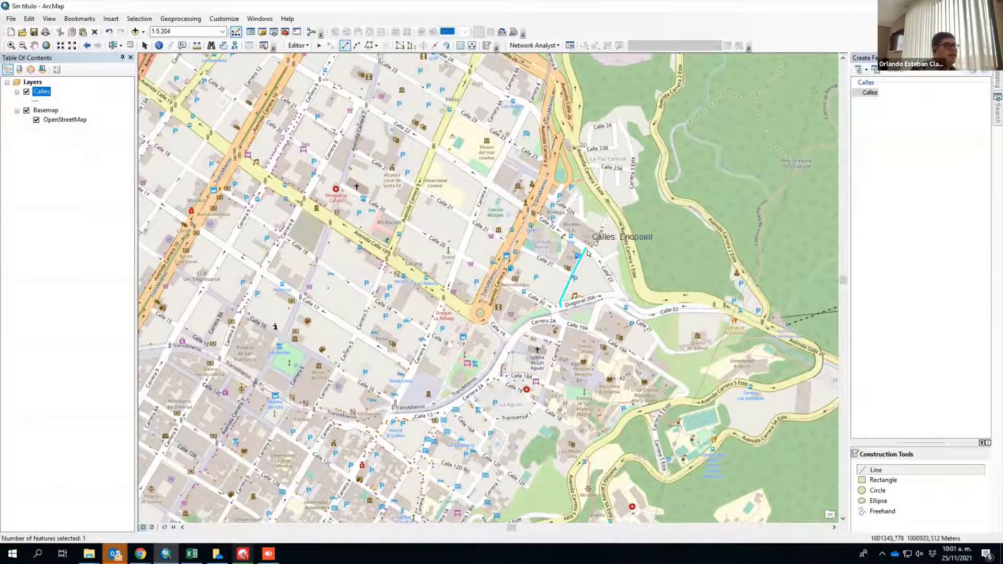
Digitize a line along Diagonal 20A from the first line's lower end east to the corner with Calle 22.
{"action": "left_click", "coordinate": [561, 307]}
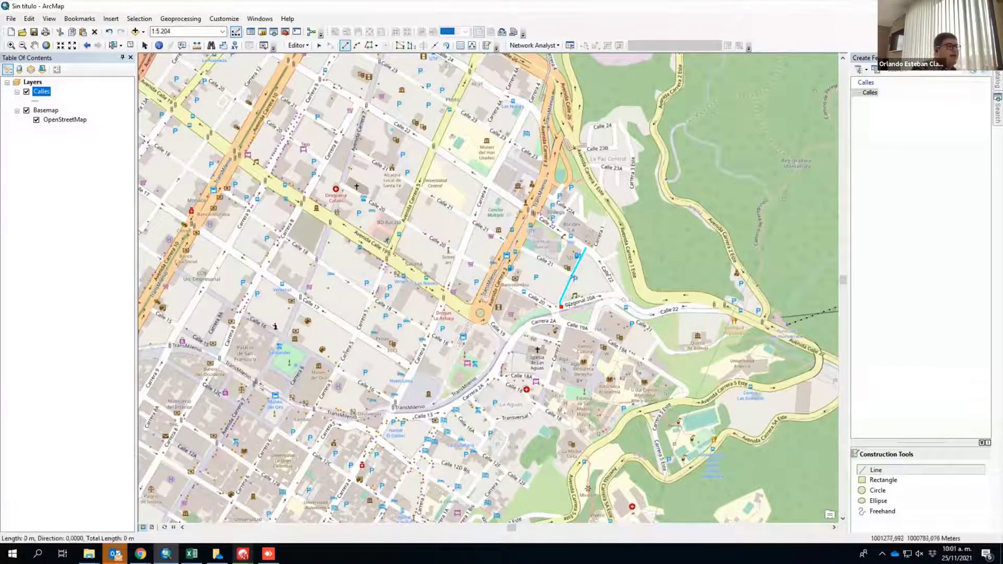
{"action": "left_click", "coordinate": [579, 302]}
{"action": "left_click", "coordinate": [598, 297]}
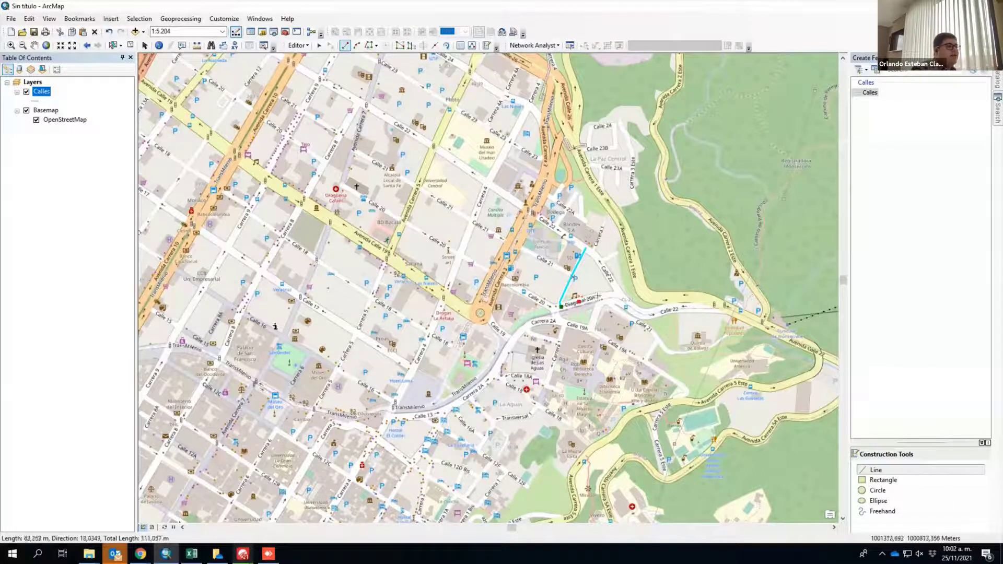
{"action": "left_click", "coordinate": [619, 296]}
{"action": "double_click", "coordinate": [619, 297]}
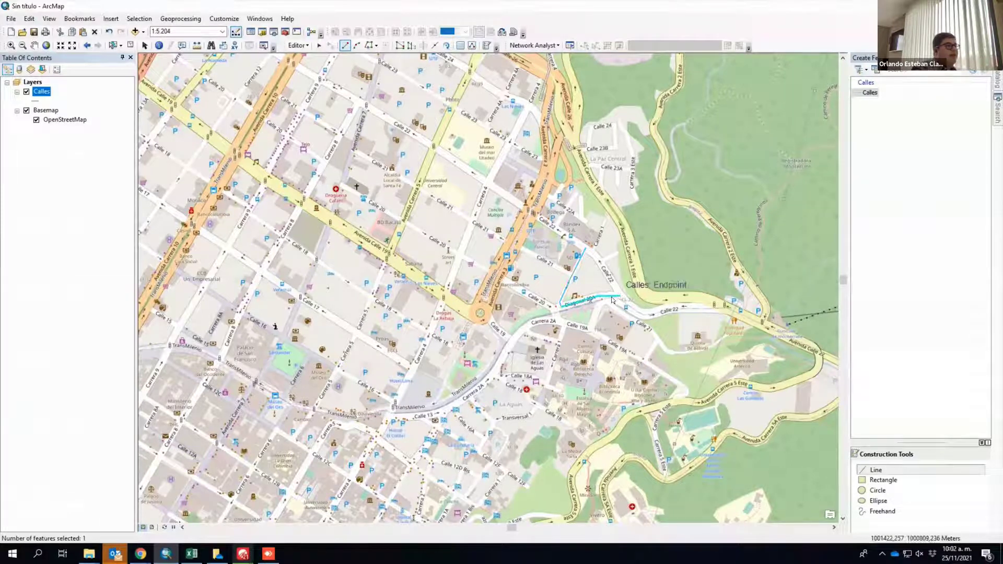
Digitize Calle 22 as two connected lines, from the Diagonal 20A corner to the first line's upper end and onward to Avenida Carrera 3.
{"action": "left_click", "coordinate": [619, 297]}
{"action": "left_click", "coordinate": [611, 279]}
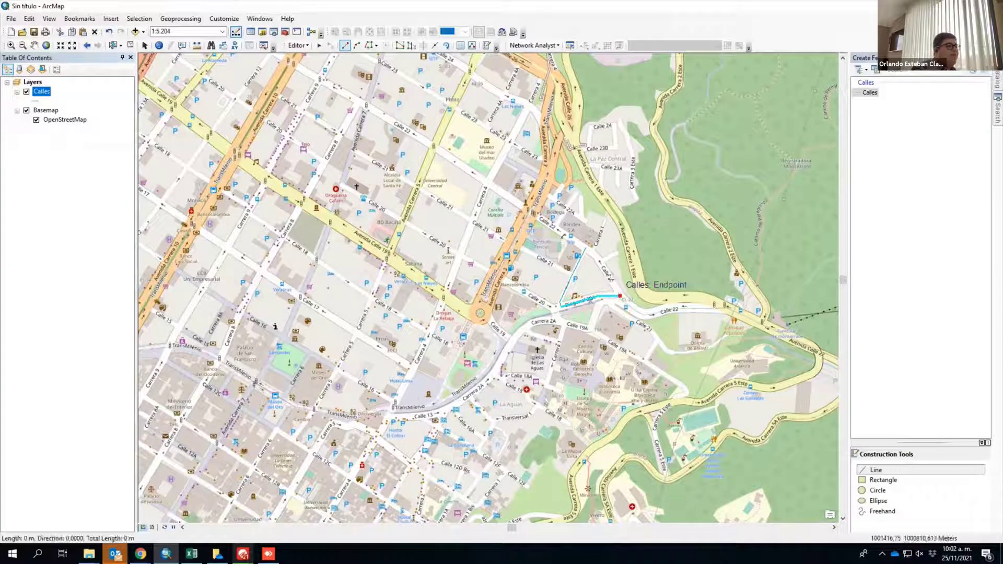
{"action": "left_click", "coordinate": [599, 259]}
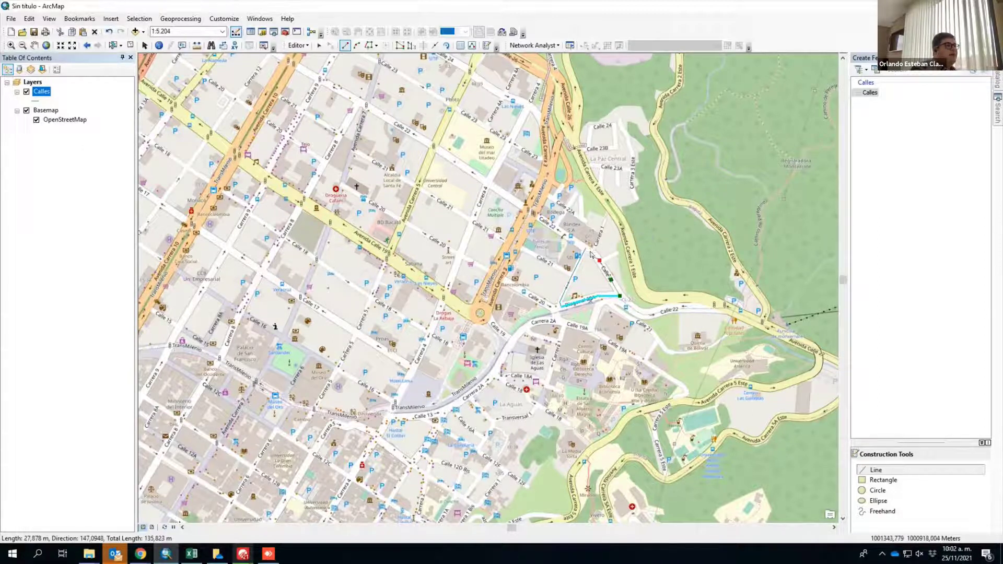
{"action": "left_click", "coordinate": [590, 251]}
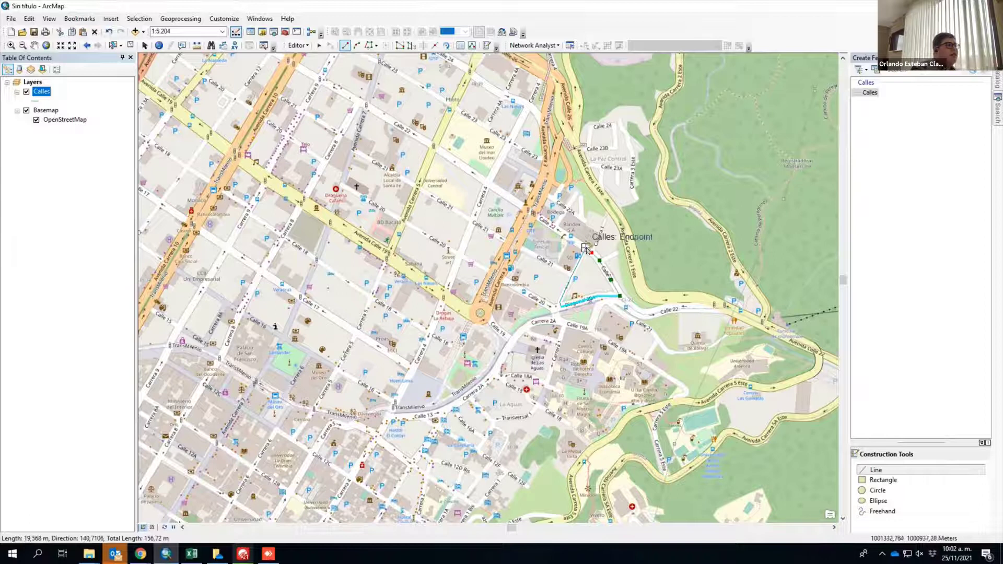
{"action": "double_click", "coordinate": [585, 249]}
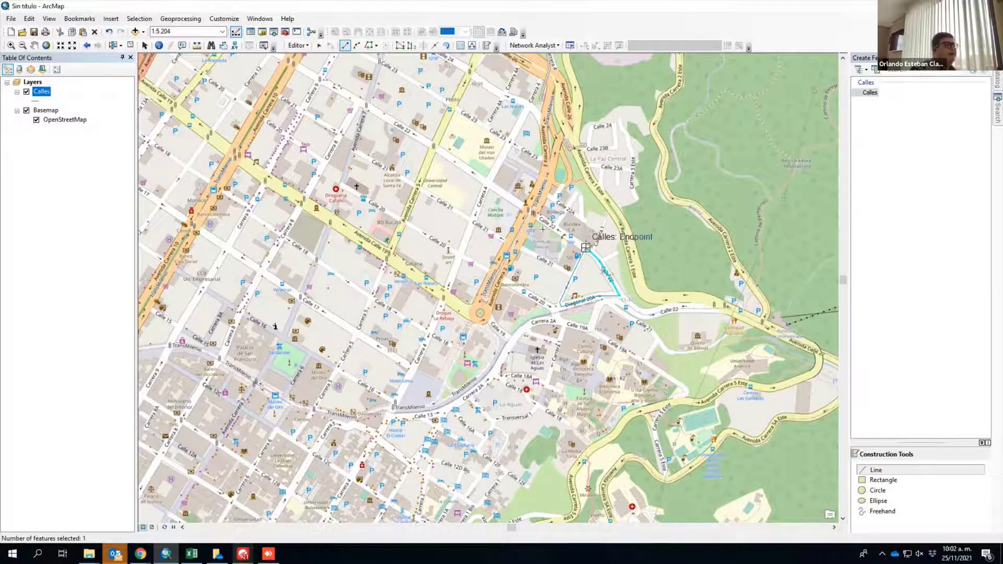
{"action": "left_click", "coordinate": [585, 248]}
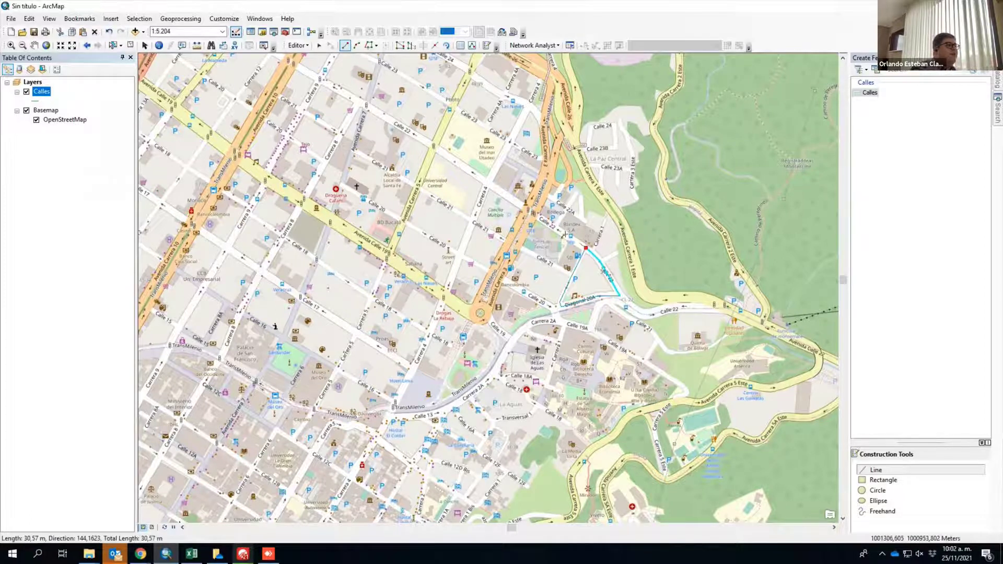
{"action": "double_click", "coordinate": [534, 214]}
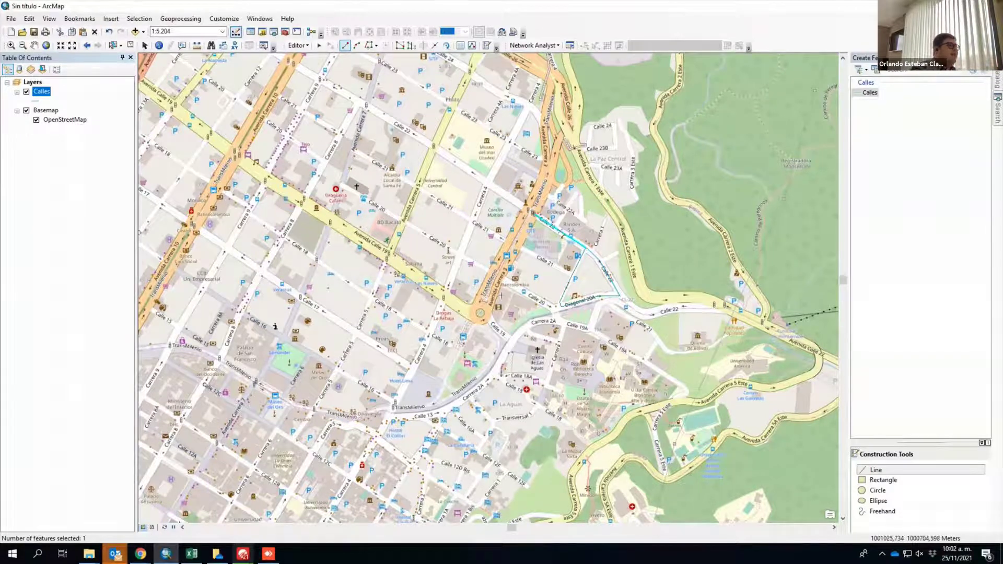
Digitize a line along Avenida Carrera 3 from the roundabout at Calle 19 up to the western end of the Calle 22 line.
{"action": "left_click", "coordinate": [488, 307]}
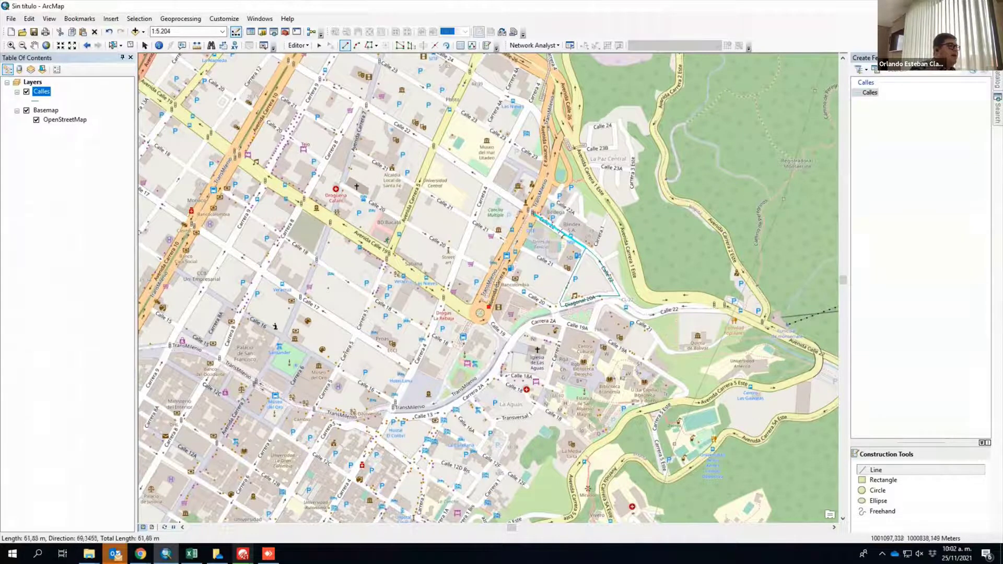
{"action": "left_click", "coordinate": [517, 245]}
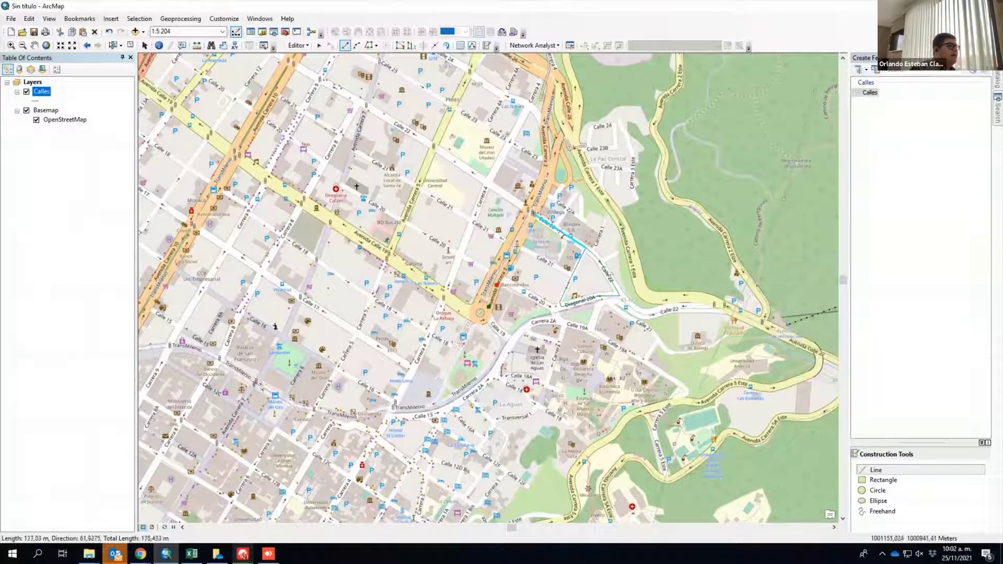
{"action": "double_click", "coordinate": [534, 213]}
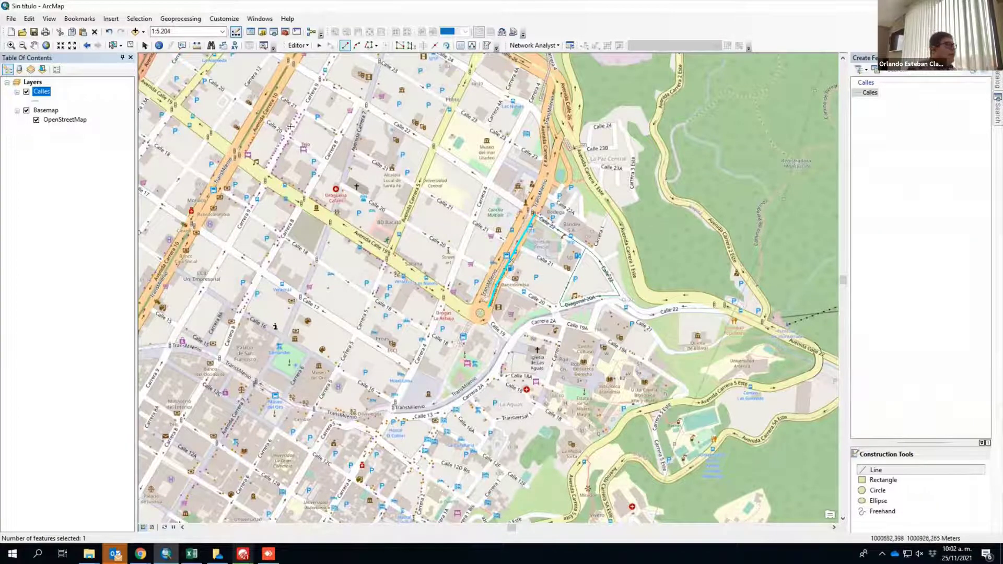
Save the digitized street lines and stop the editing session.
{"action": "left_click", "coordinate": [301, 46]}
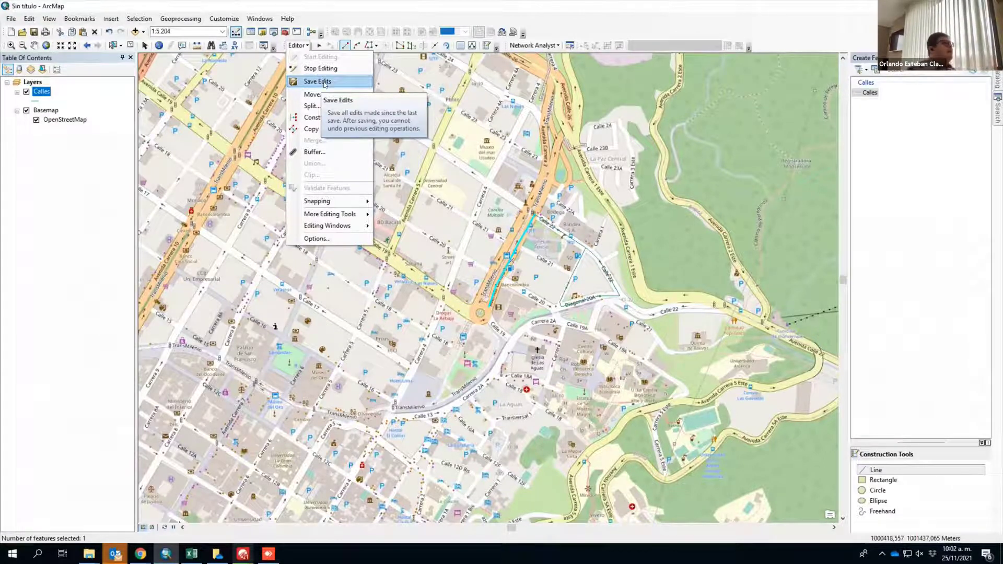
{"action": "left_click", "coordinate": [324, 81]}
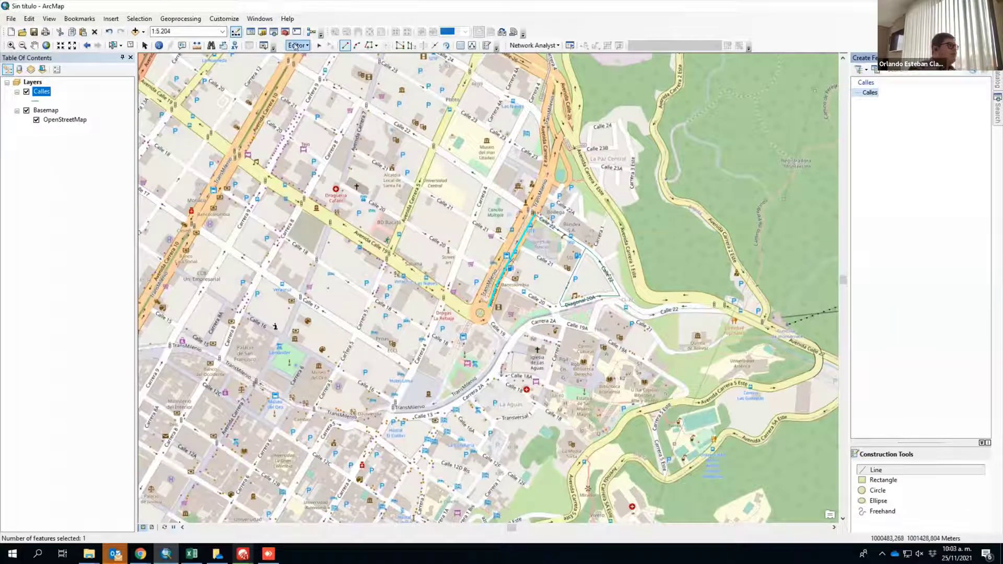
{"action": "left_click", "coordinate": [316, 72]}
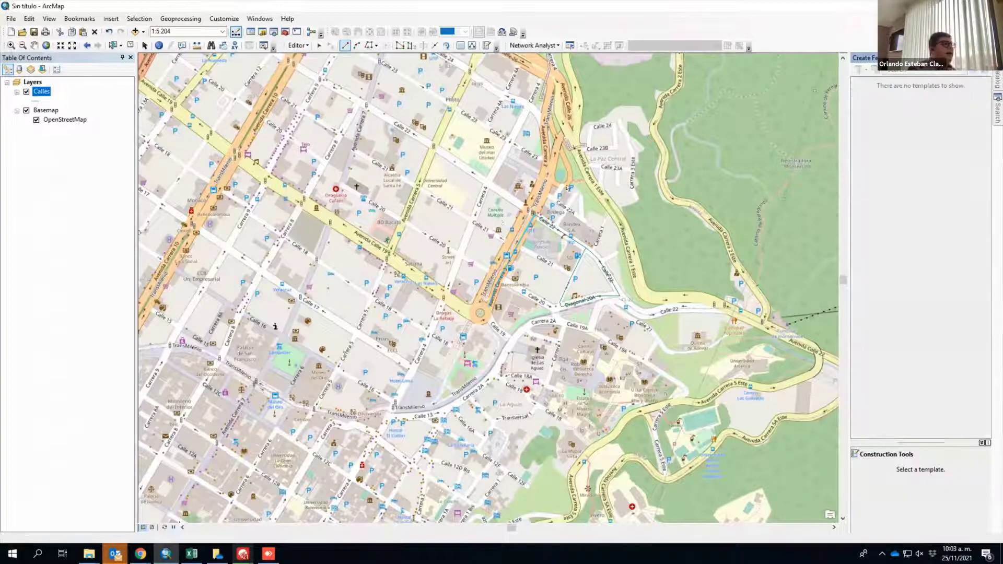
Open the Calles attribute table, select its first record, and close the table.
{"action": "right_click", "coordinate": [44, 93]}
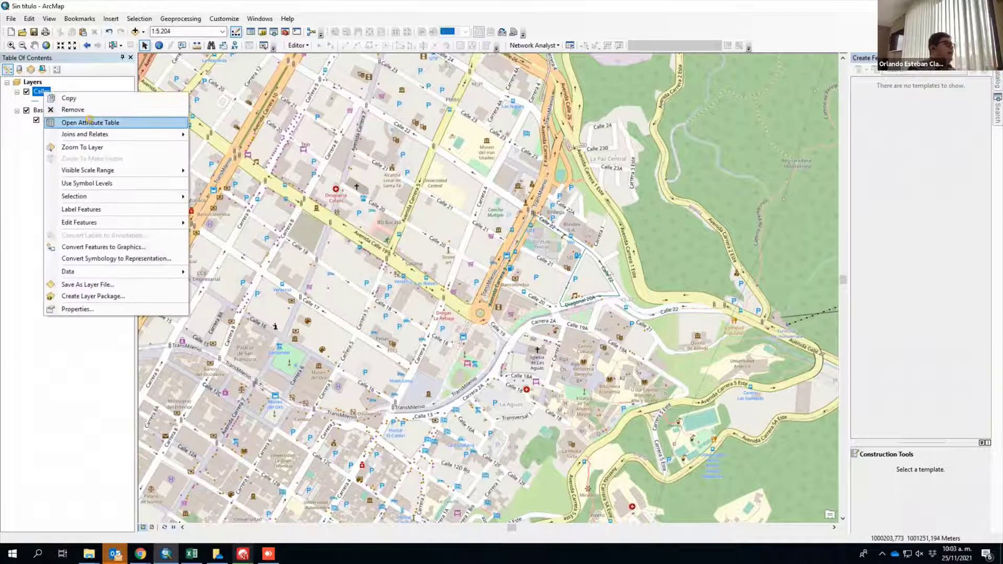
{"action": "left_click", "coordinate": [90, 117]}
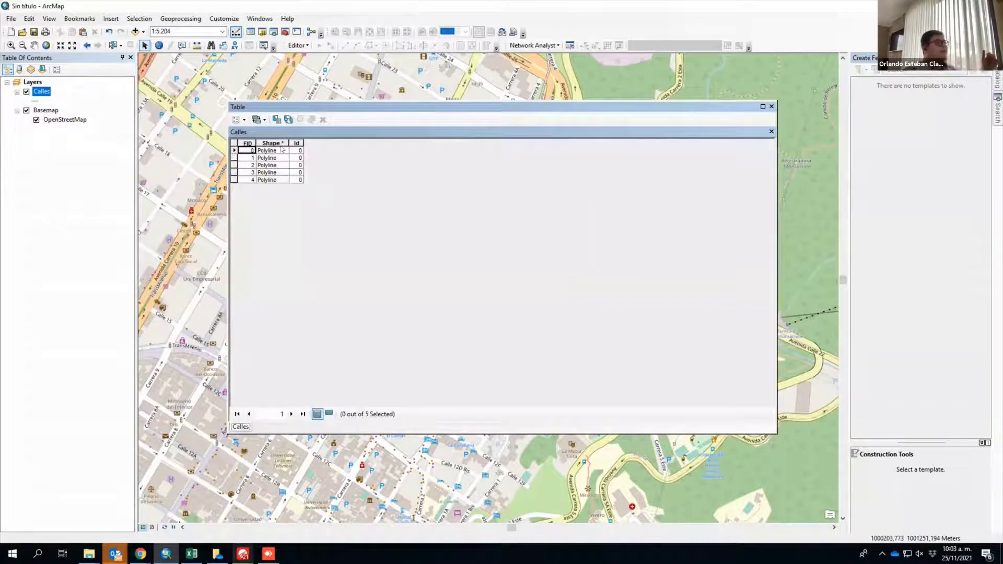
{"action": "left_click", "coordinate": [234, 151]}
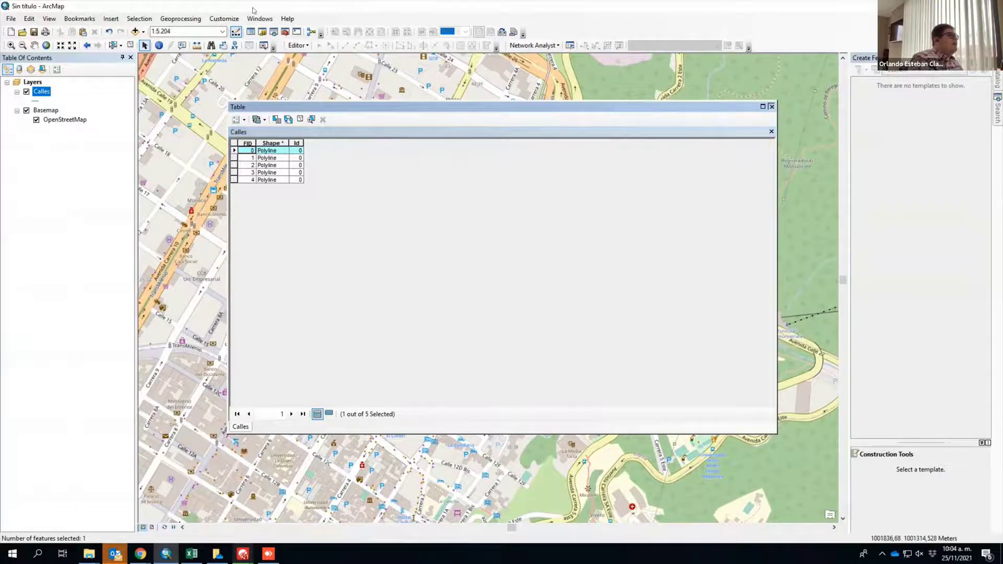
{"action": "left_click", "coordinate": [771, 107]}
Restart editing on Calles and digitize a line east along Calle 22 from the Diagonal 20A corner toward Avenida Carrera 1 Este.
{"action": "left_click", "coordinate": [298, 45]}
{"action": "left_click", "coordinate": [308, 60]}
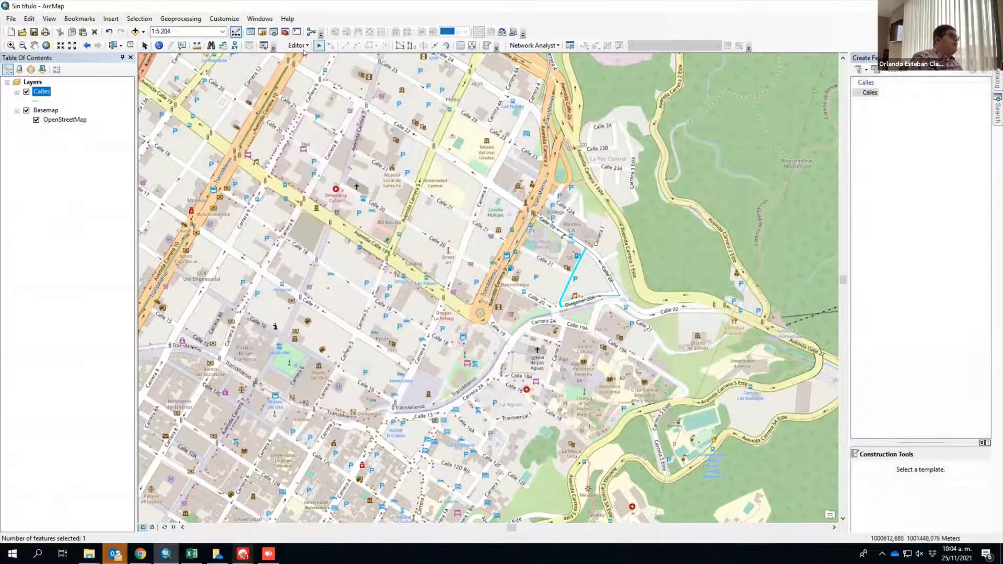
{"action": "left_click", "coordinate": [869, 92]}
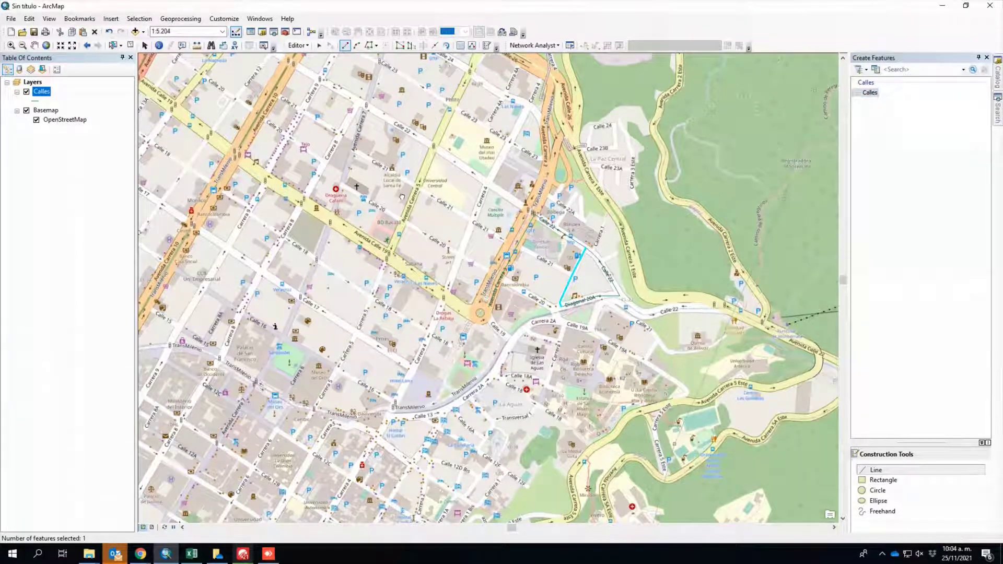
{"action": "left_click_drag", "start_coordinate": [387, 204], "coordinate": [401, 196]}
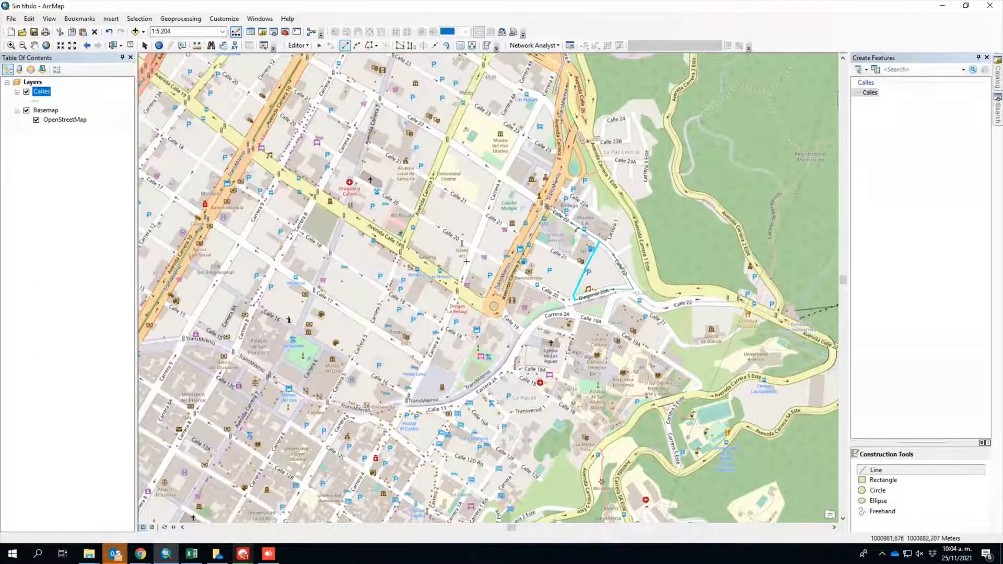
{"action": "left_click", "coordinate": [299, 46]}
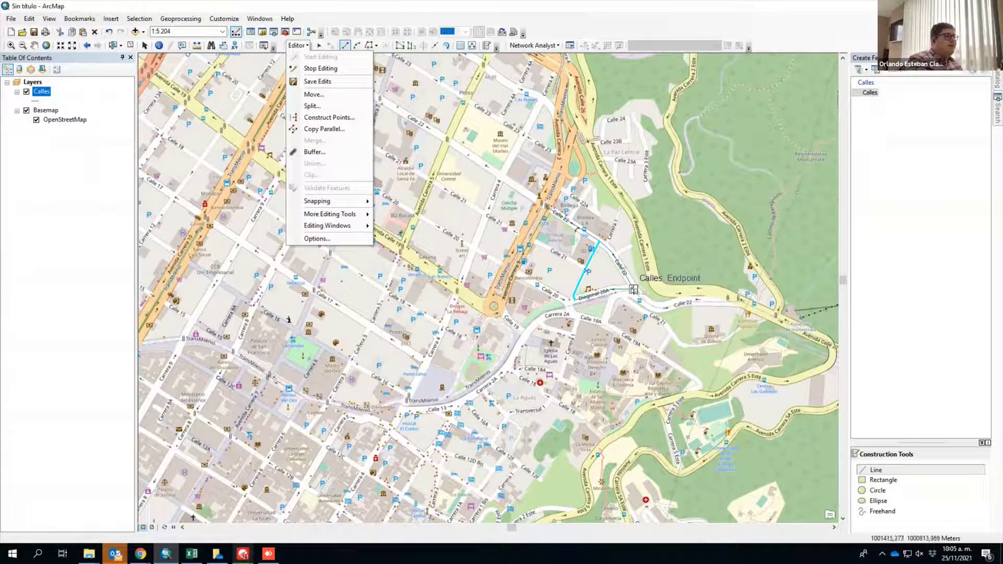
{"action": "left_click", "coordinate": [633, 289]}
{"action": "left_click", "coordinate": [653, 305]}
{"action": "left_click", "coordinate": [697, 301]}
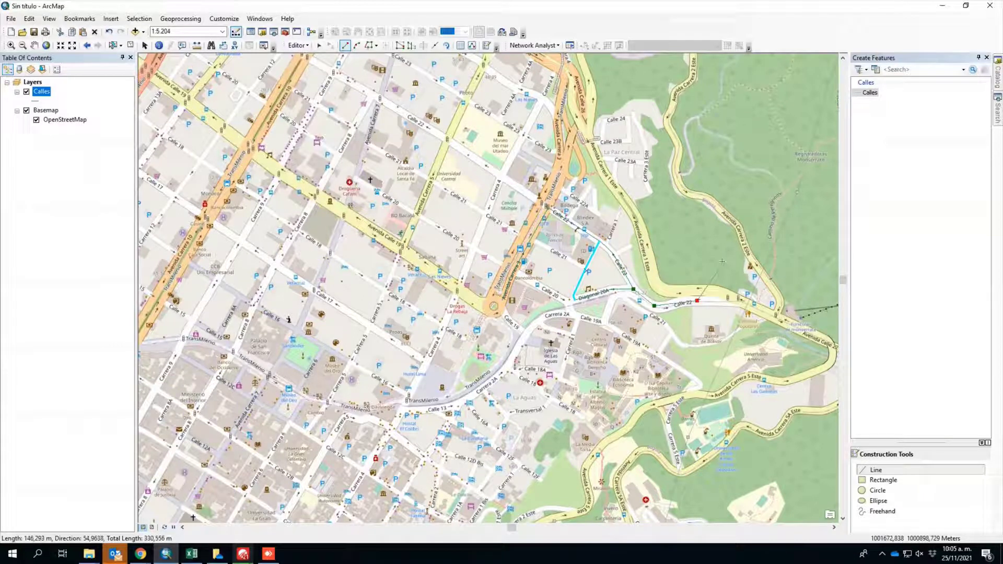
{"action": "double_click", "coordinate": [737, 301]}
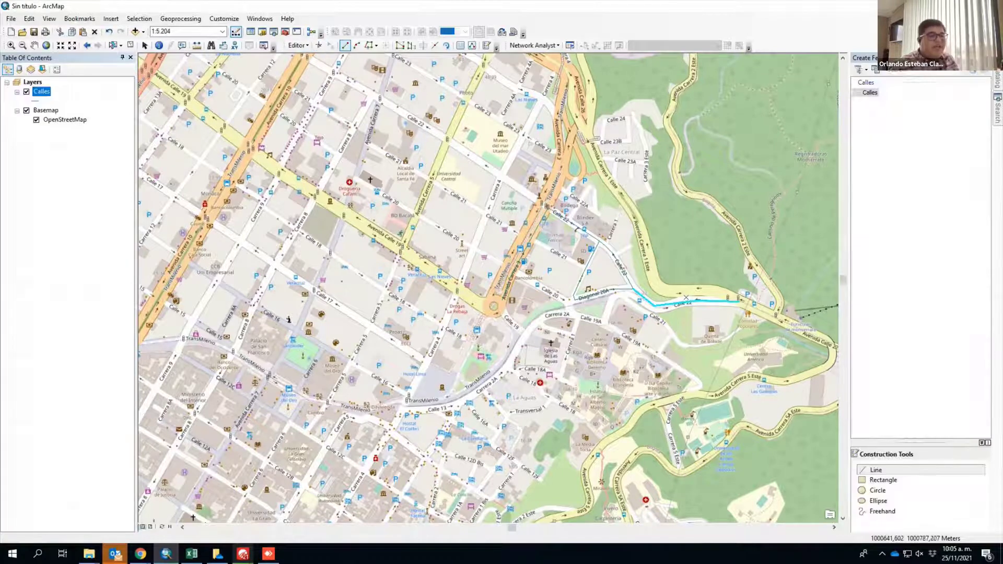
Open the Calles attribute table and inspect the table options for adding a field.
{"action": "scroll", "coordinate": [486, 285], "scroll_direction": "up", "scroll_amount": 3}
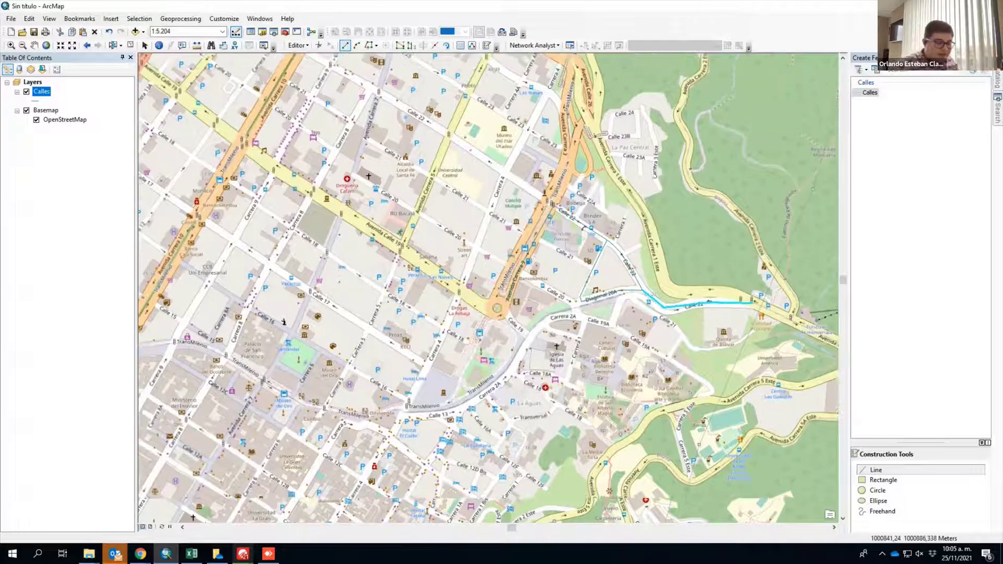
{"action": "scroll", "coordinate": [412, 267], "scroll_direction": "down", "scroll_amount": 5}
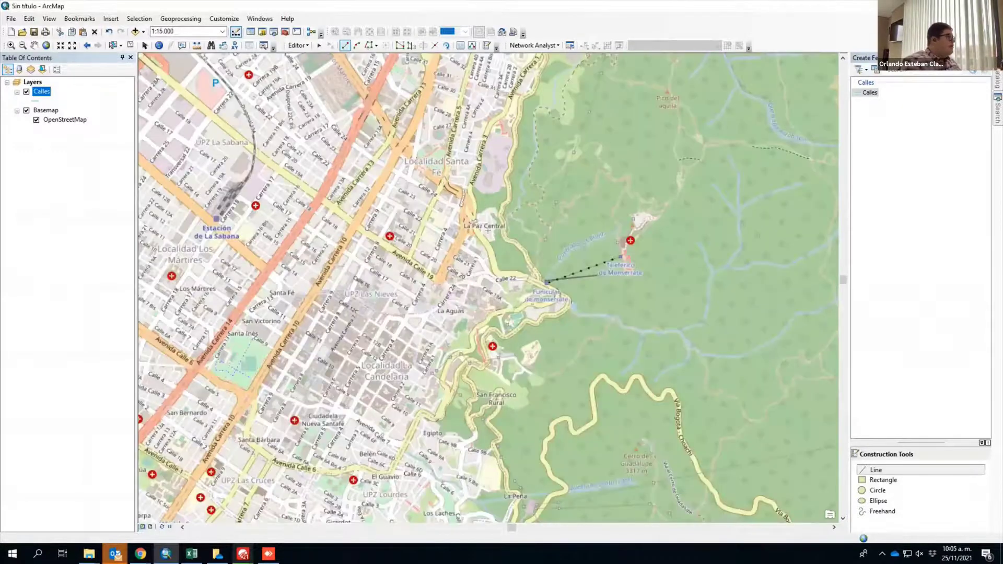
{"action": "scroll", "coordinate": [513, 222], "scroll_direction": "up", "scroll_amount": 1}
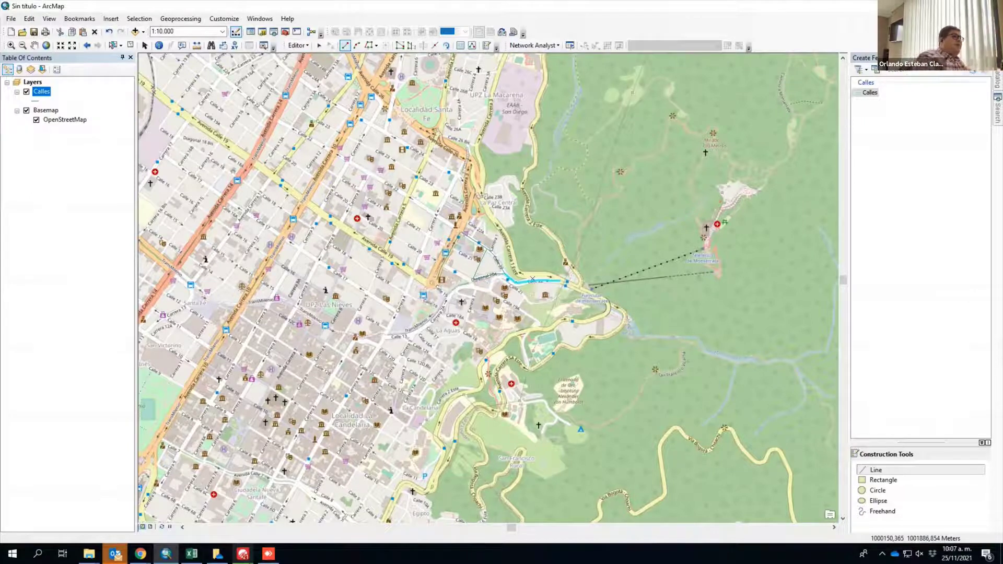
{"action": "right_click", "coordinate": [48, 94]}
{"action": "left_click", "coordinate": [91, 124]}
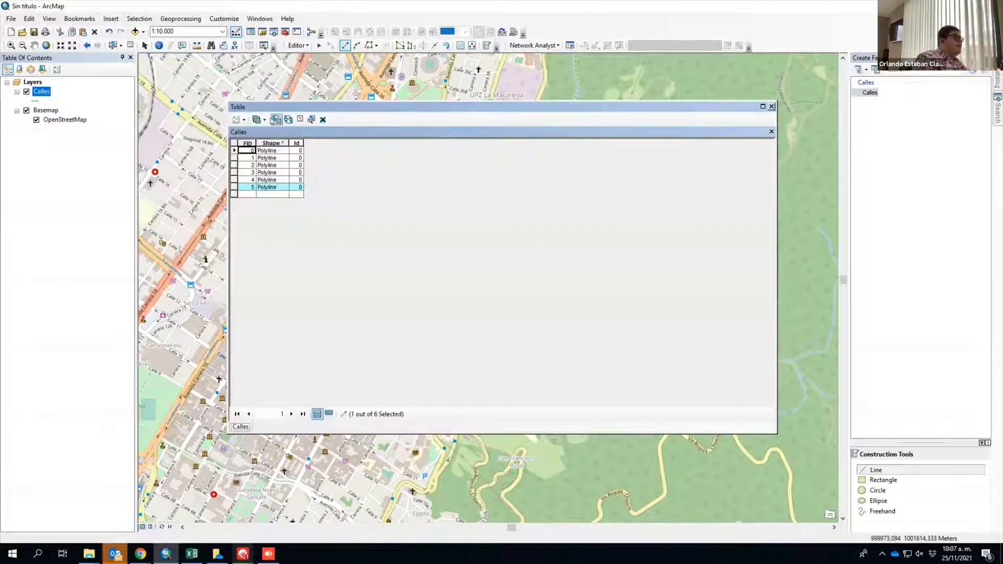
{"action": "left_click", "coordinate": [239, 120]}
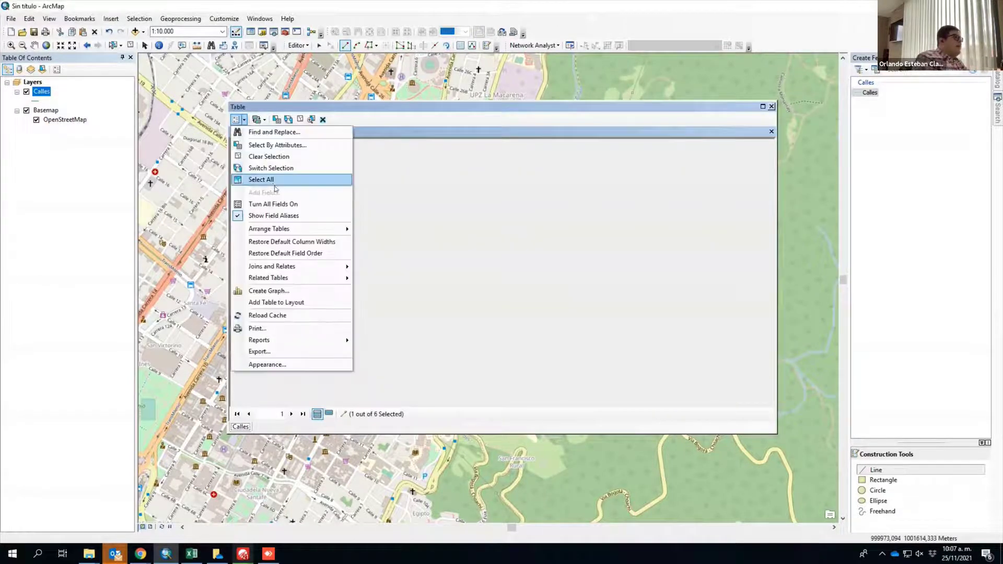
{"action": "left_click", "coordinate": [322, 107]}
Save the new Calle 22 line and stop editing so the table structure can be modified.
{"action": "left_click", "coordinate": [306, 47]}
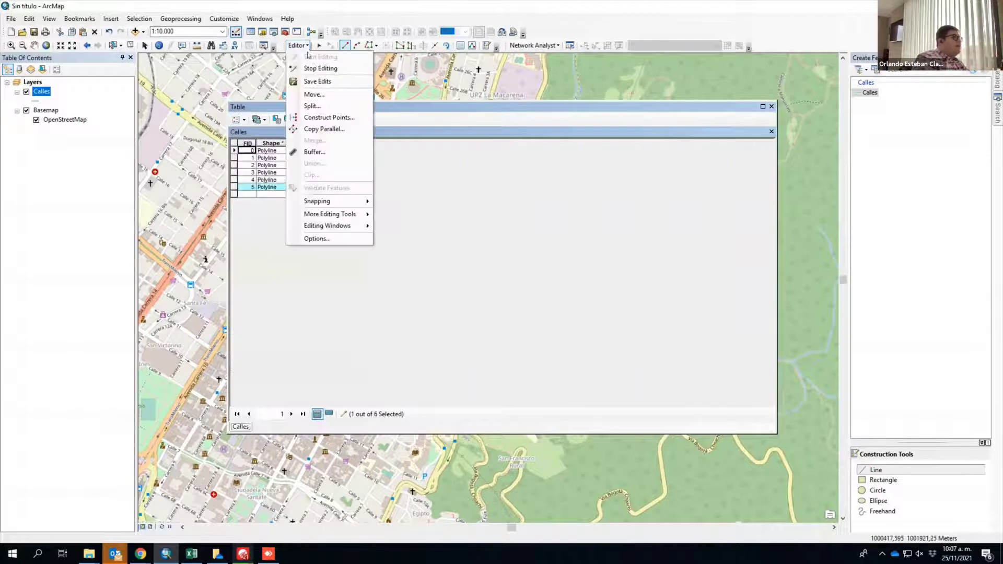
{"action": "left_click", "coordinate": [327, 82]}
{"action": "left_click", "coordinate": [306, 46]}
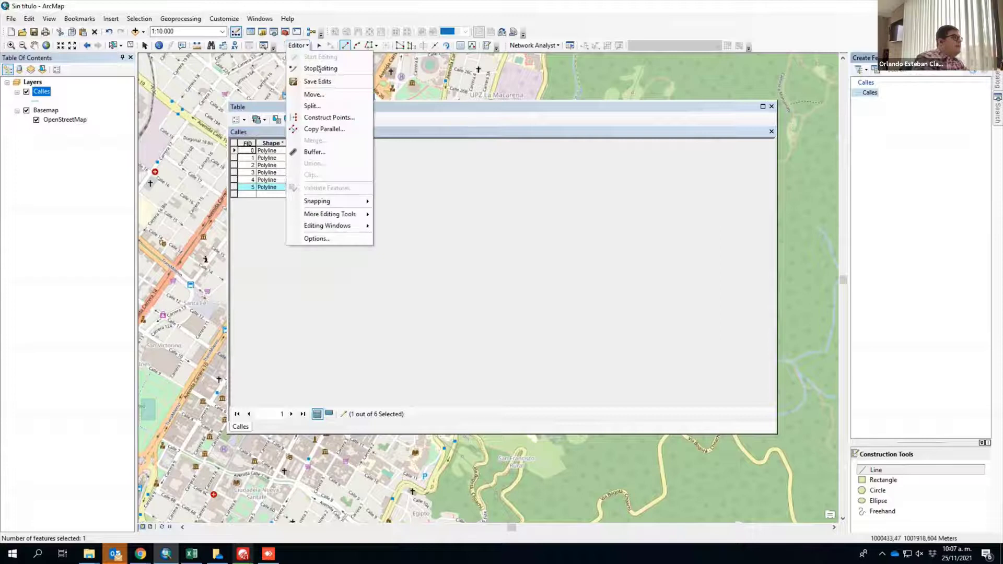
{"action": "left_click", "coordinate": [319, 70]}
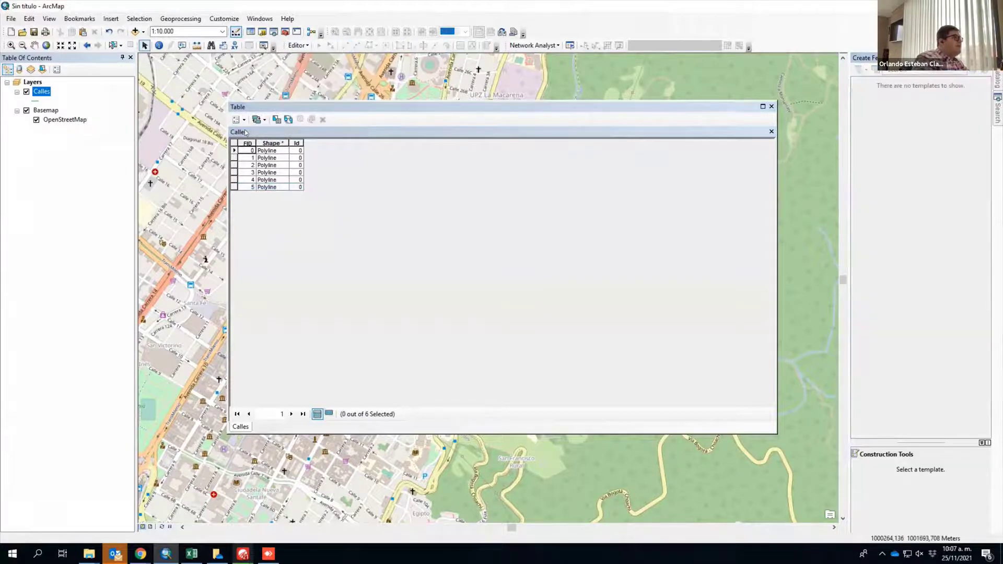
Add a Text field named nombre with length 50 to the Calles table.
{"action": "left_click", "coordinate": [235, 120]}
{"action": "left_click", "coordinate": [274, 192]}
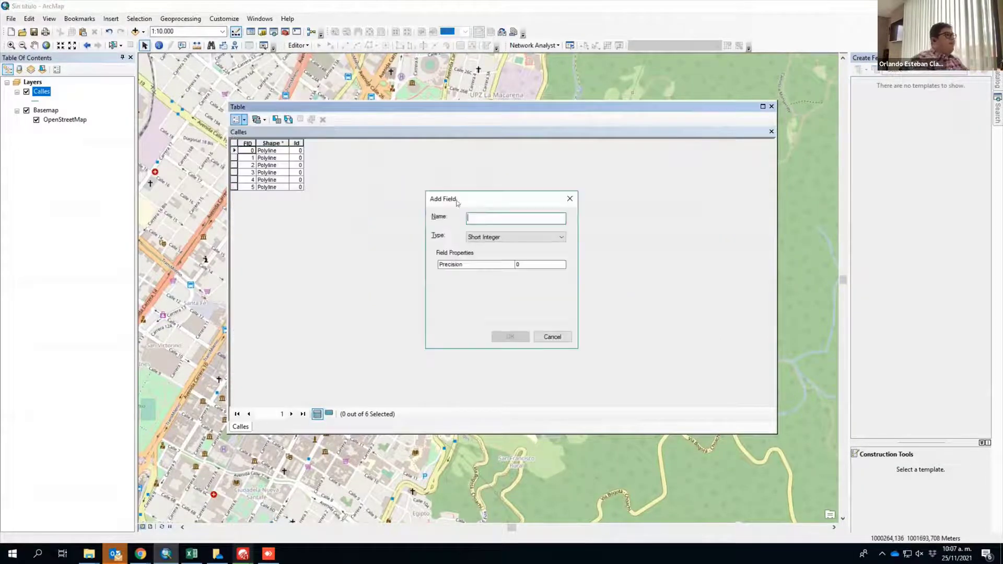
{"action": "left_click", "coordinate": [501, 236]}
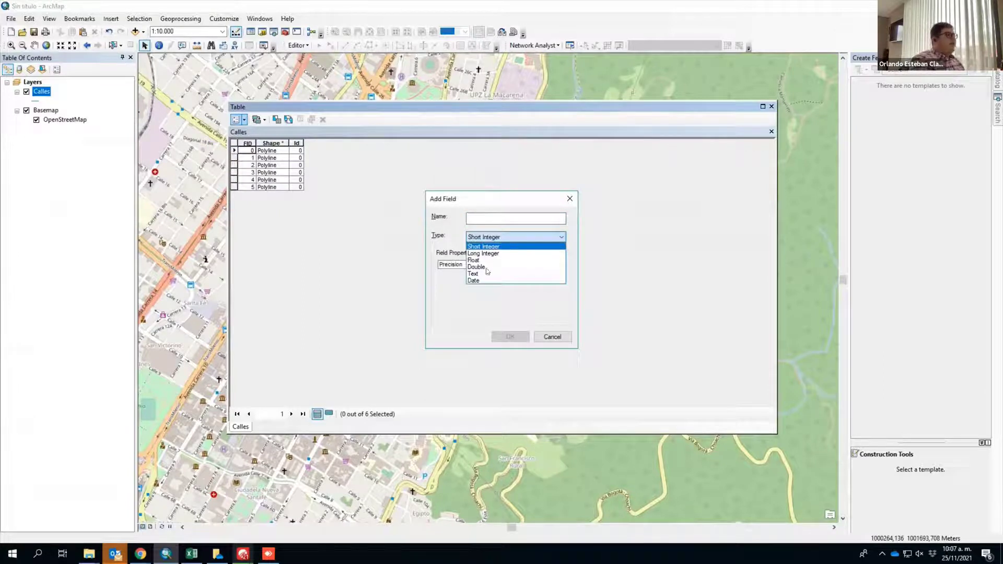
{"action": "left_click", "coordinate": [486, 267]}
{"action": "left_click", "coordinate": [491, 237]}
{"action": "left_click", "coordinate": [488, 273]}
{"action": "left_click", "coordinate": [493, 221]}
{"action": "type", "text": "nombre"}
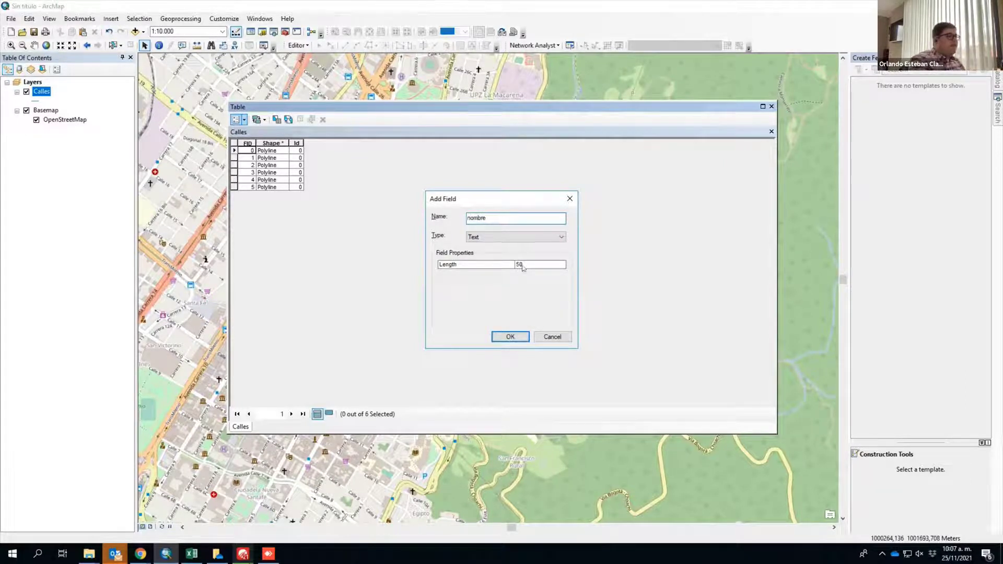
{"action": "left_click", "coordinate": [509, 336]}
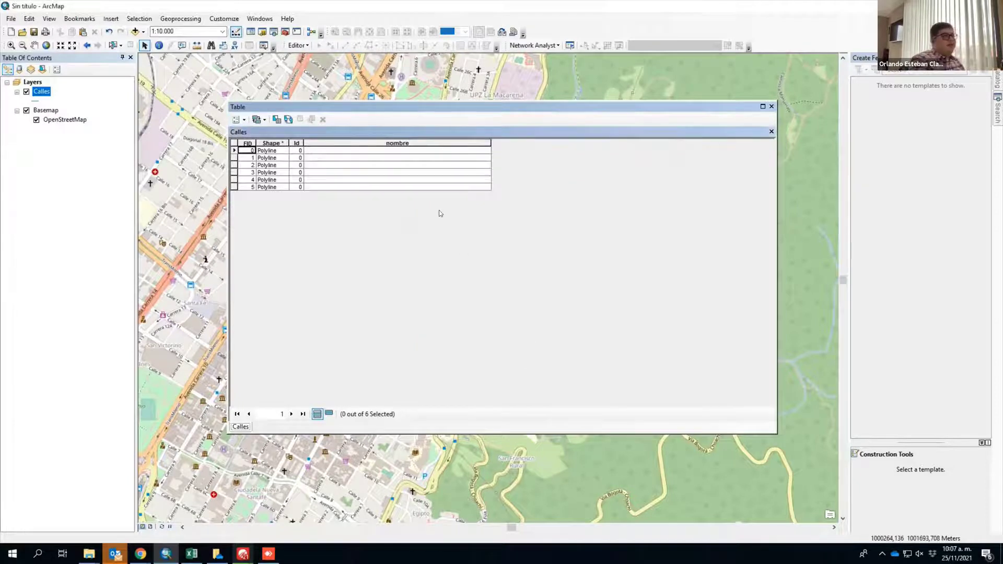
Start editing Calles and fill nombre for records 0 to 2 with placeholder text: gfgdgfdg, yjytuiuy and mjuul,.
{"action": "left_click", "coordinate": [300, 46]}
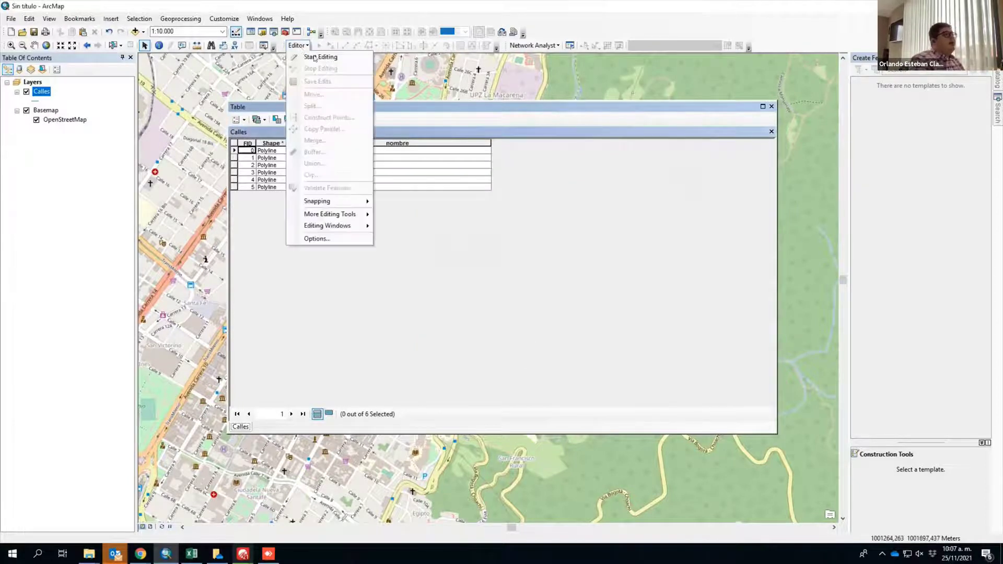
{"action": "left_click", "coordinate": [322, 58]}
{"action": "left_click", "coordinate": [871, 91]}
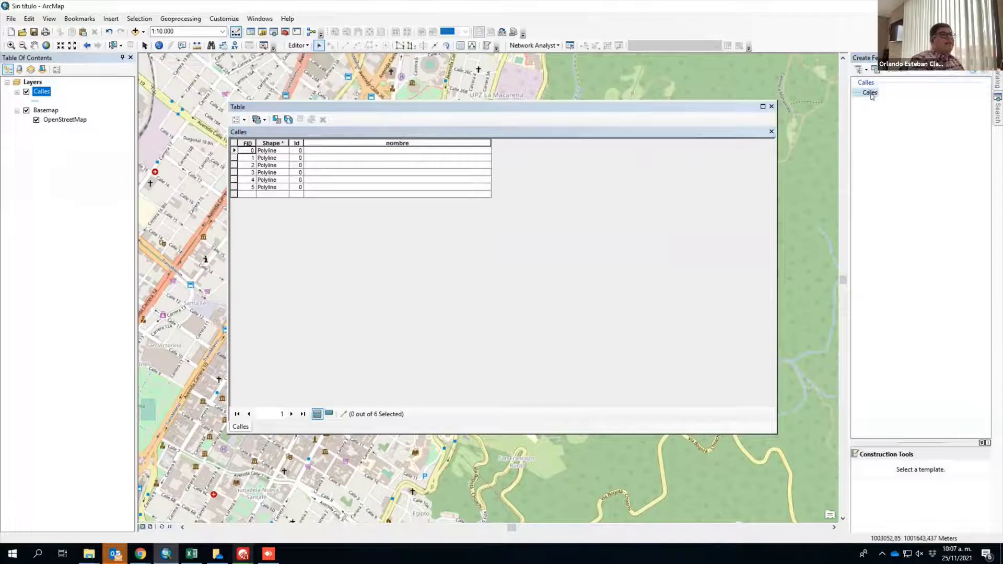
{"action": "left_click", "coordinate": [422, 151]}
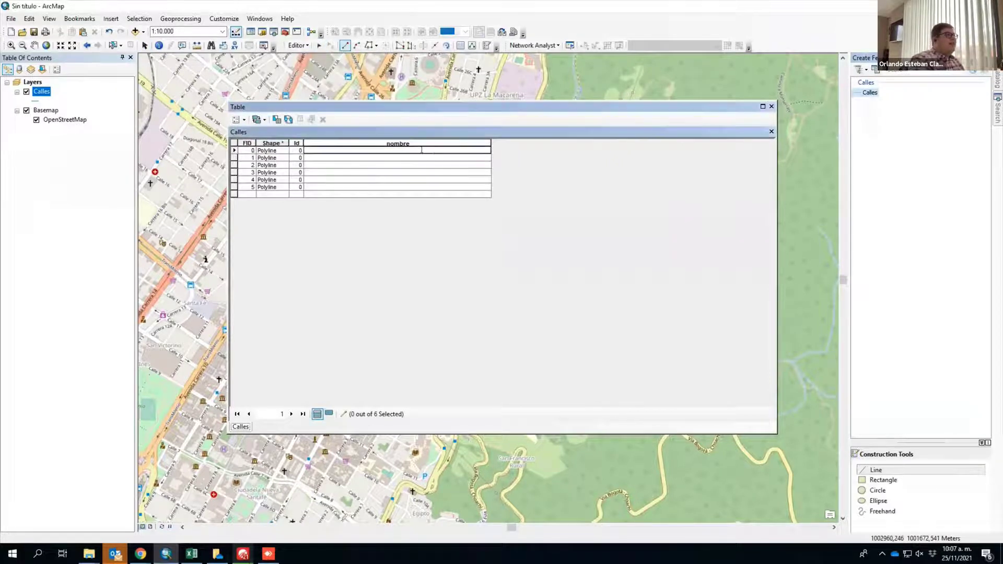
{"action": "type", "text": "gfgdgfdg"}
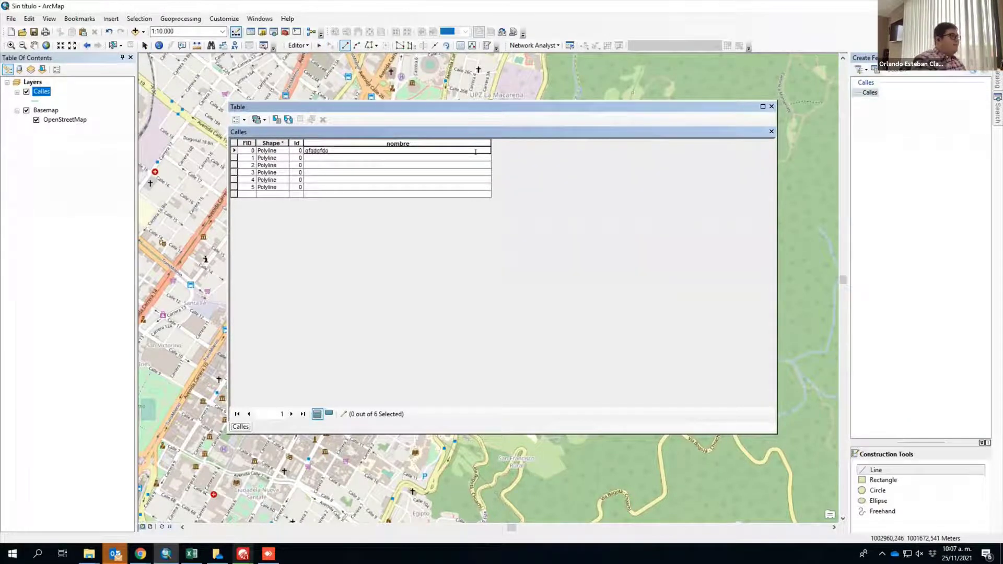
{"action": "key", "text": "Return"}
{"action": "type", "text": "yjytuiuy"}
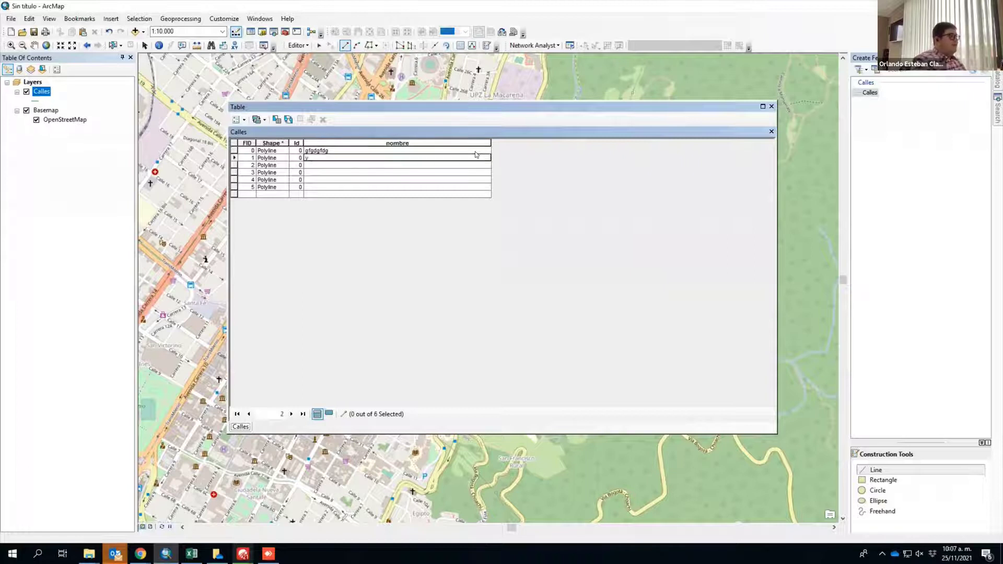
{"action": "key", "text": "Return"}
{"action": "type", "text": "miuul."}
Fill the nombre field of records 3, 4 and 5 with arbitrary placeholder text such as jkl.kjl.
{"action": "key", "text": "Return"}
{"action": "type", "text": "lpoñojl.ñ"}
{"action": "key", "text": "Down"}
{"action": "key", "text": "Down"}
{"action": "key", "text": "Up"}
{"action": "type", "text": "jkl.kjl"}
{"action": "key", "text": "Down"}
{"action": "type", "text": "jkljkl"}
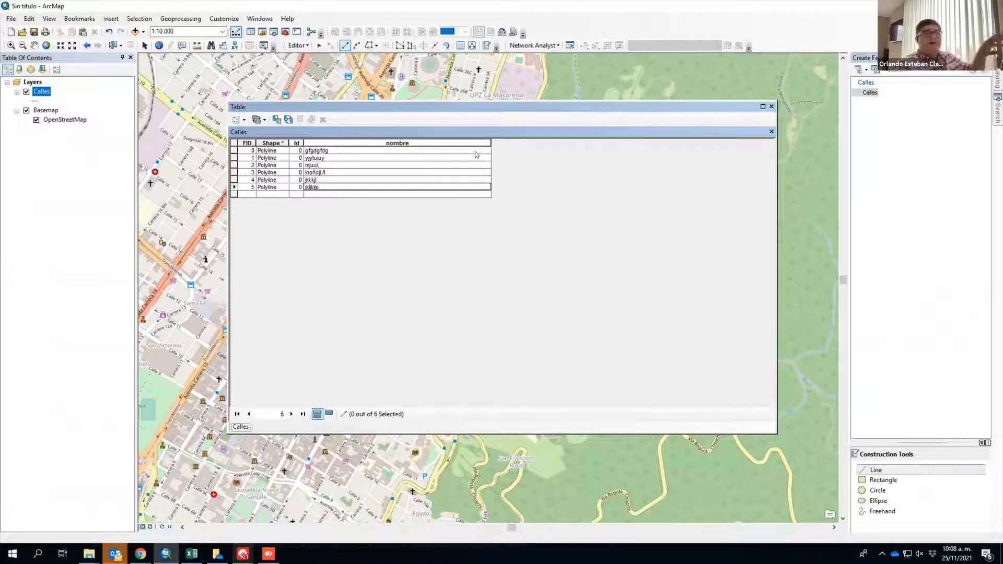
Save the nombre attribute values and end the editing session.
{"action": "left_click", "coordinate": [297, 46]}
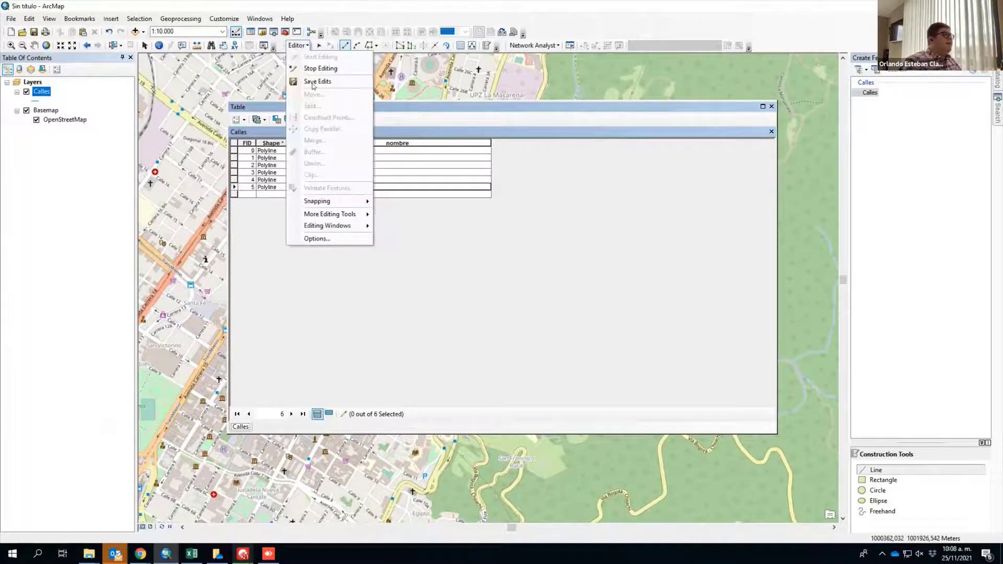
{"action": "left_click", "coordinate": [313, 82]}
{"action": "left_click", "coordinate": [302, 46]}
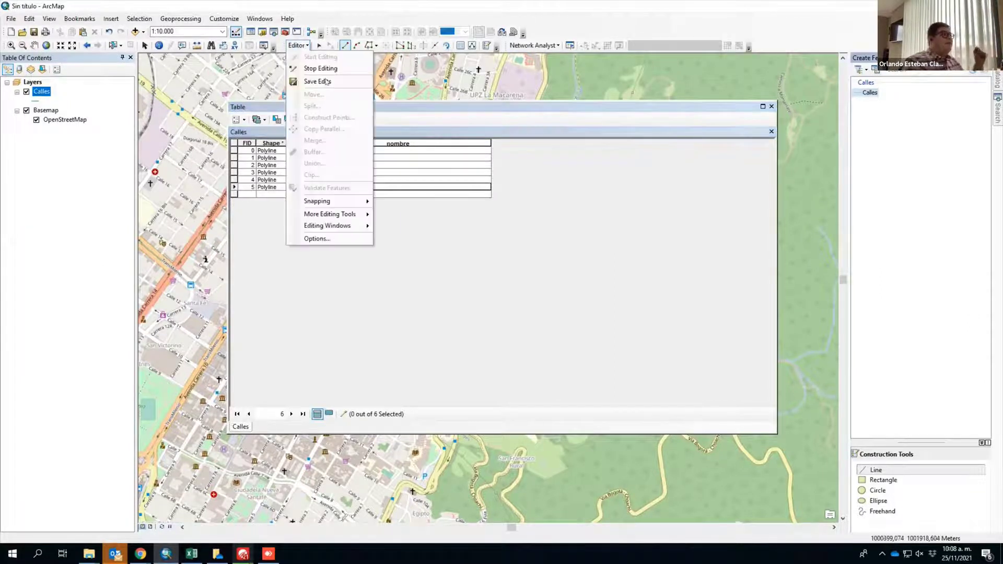
{"action": "left_click", "coordinate": [327, 68]}
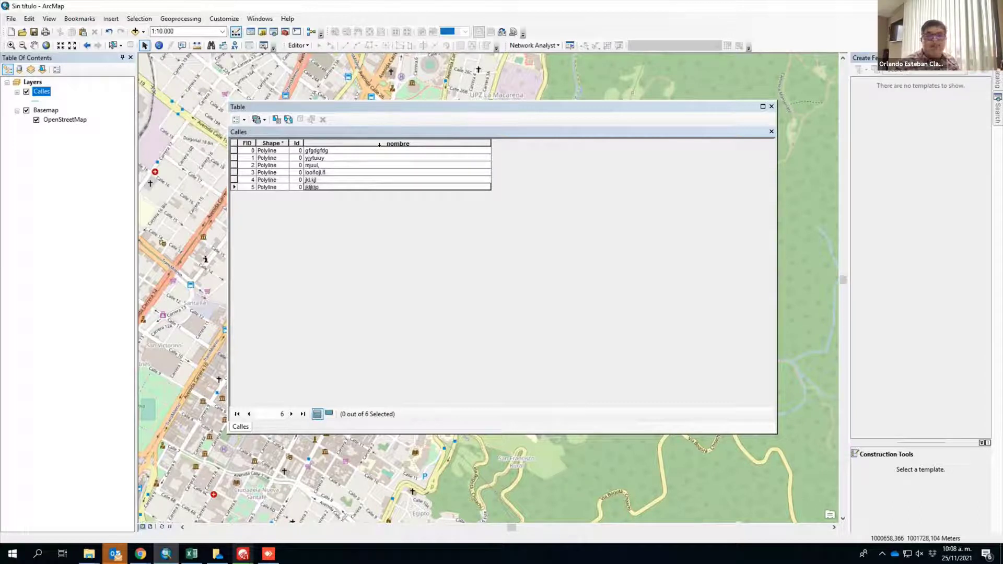
Show the table options containing the add-field command and select the nombre column.
{"action": "left_click", "coordinate": [242, 120]}
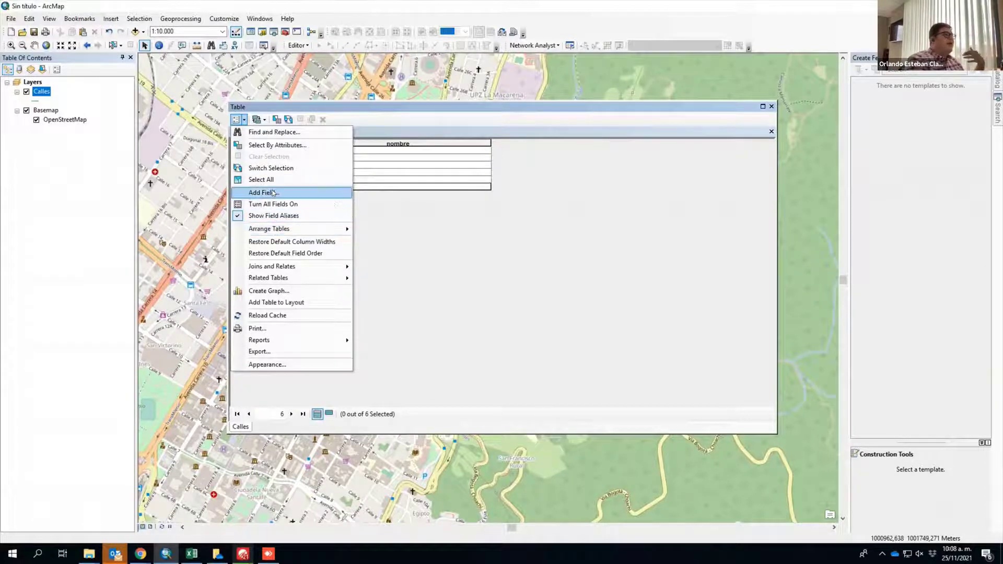
{"action": "left_click", "coordinate": [399, 144]}
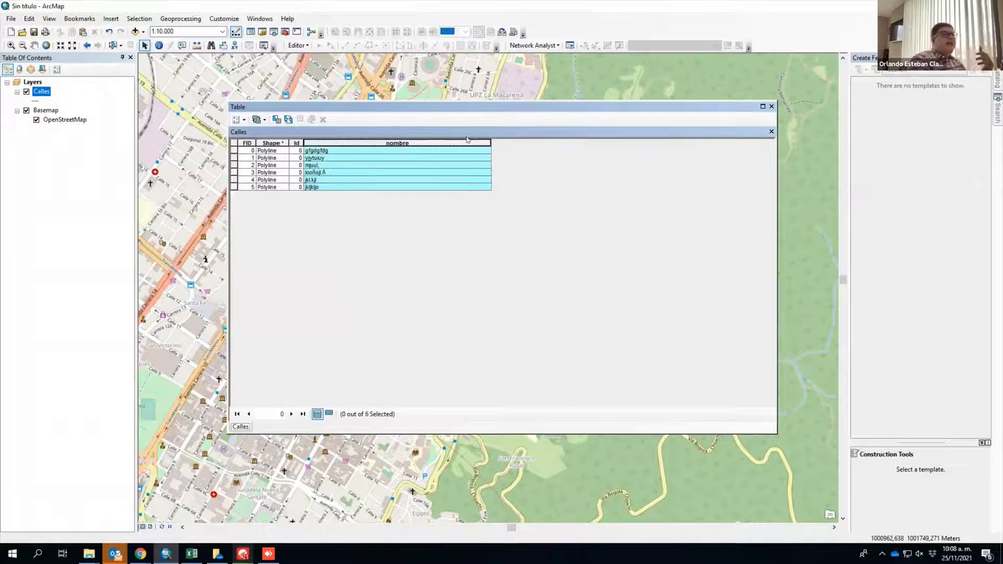
Start an editing session on Calles, save and end it without changing nombre, and close the attribute table.
{"action": "left_click", "coordinate": [299, 46]}
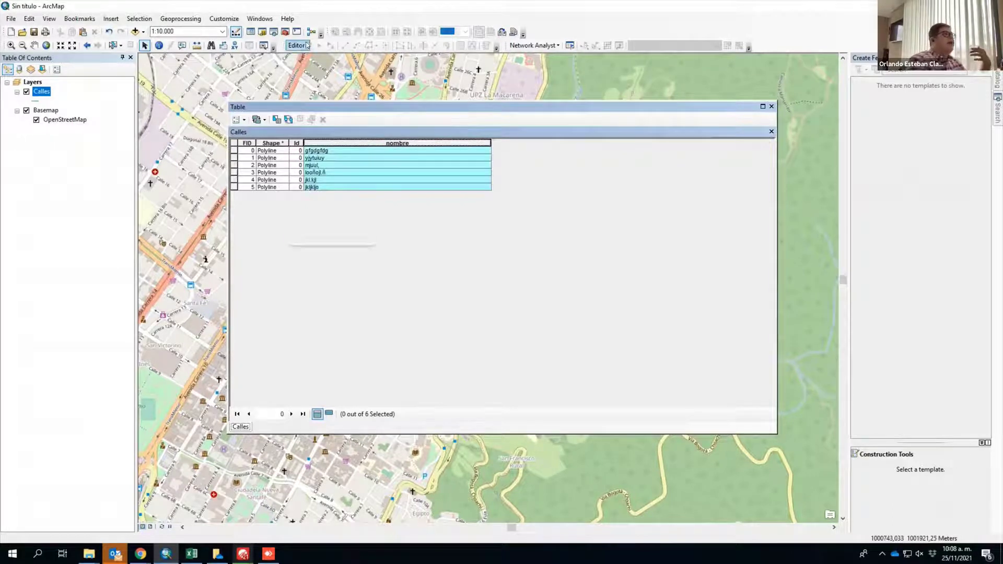
{"action": "left_click", "coordinate": [312, 56]}
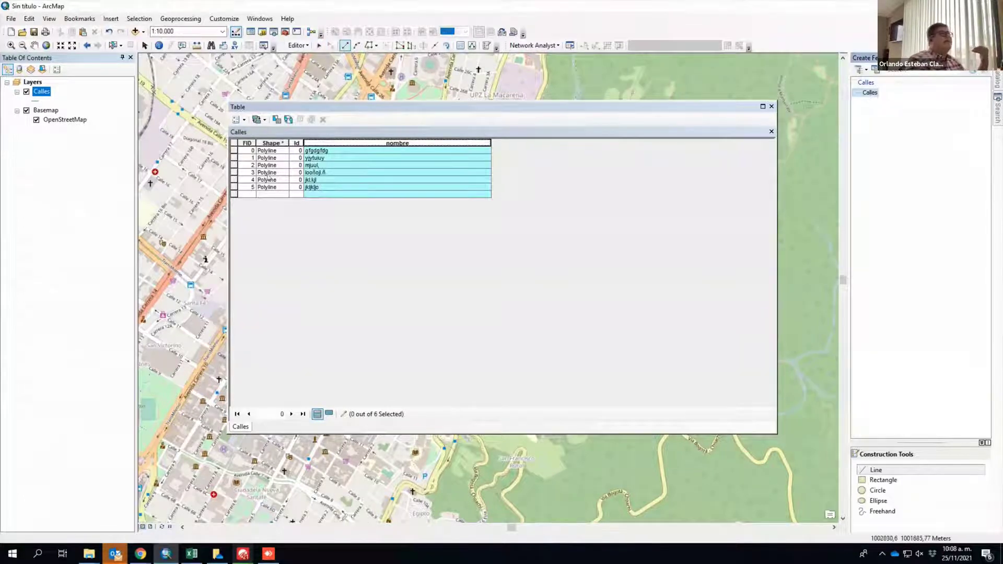
{"action": "left_click", "coordinate": [334, 150]}
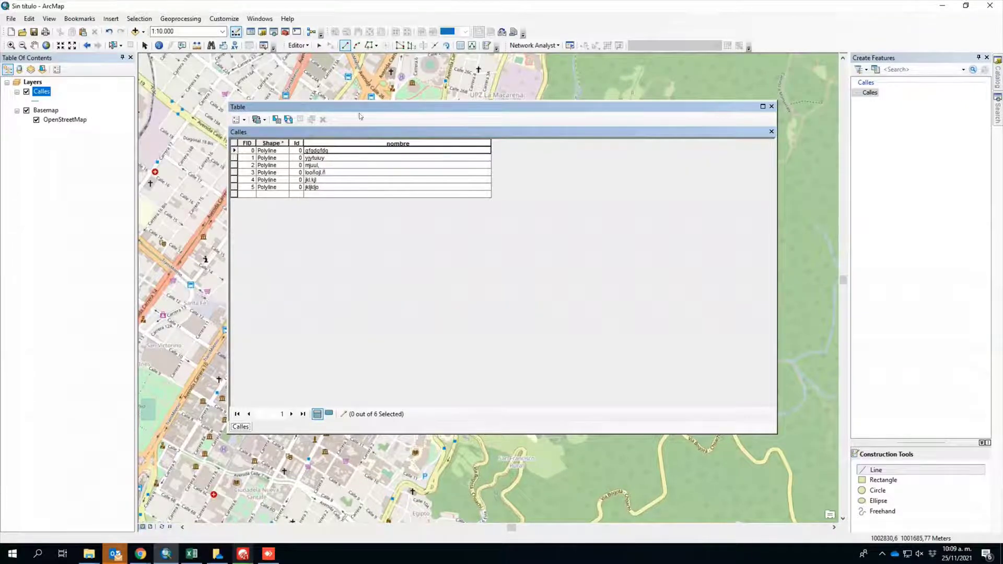
{"action": "left_click", "coordinate": [298, 45]}
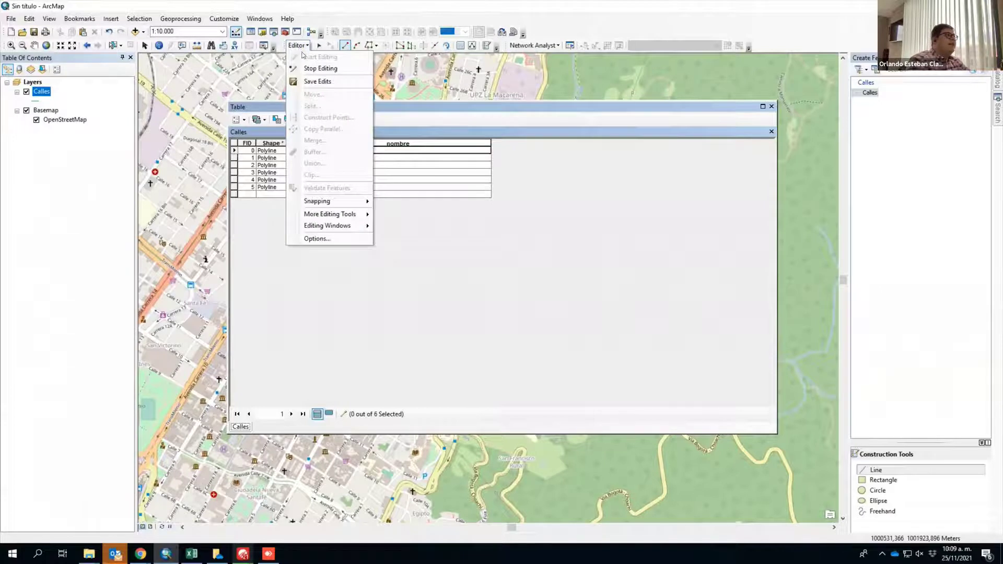
{"action": "left_click", "coordinate": [317, 82]}
{"action": "left_click", "coordinate": [298, 45]}
{"action": "left_click", "coordinate": [312, 69]}
{"action": "left_click", "coordinate": [238, 119]}
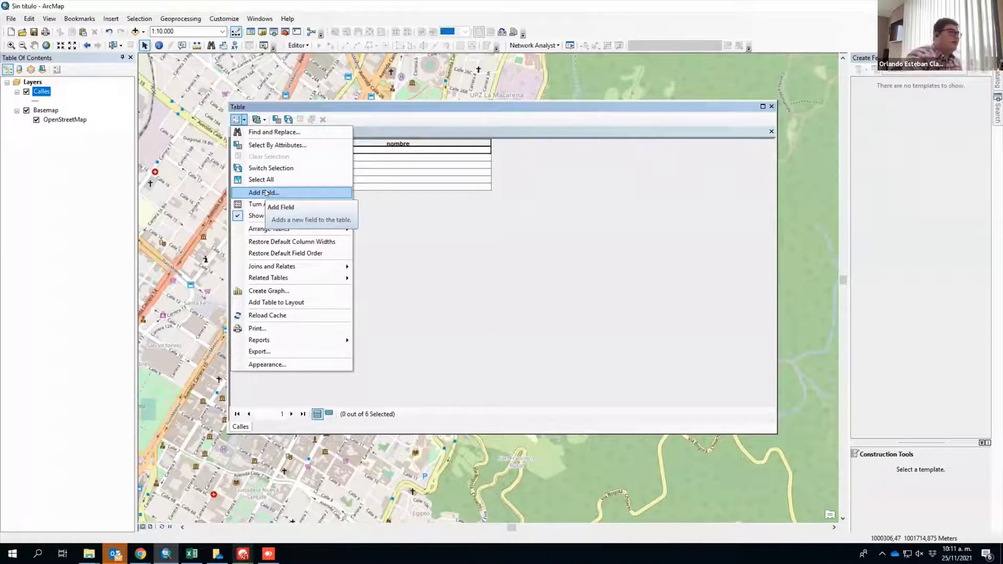
{"action": "left_click", "coordinate": [772, 106]}
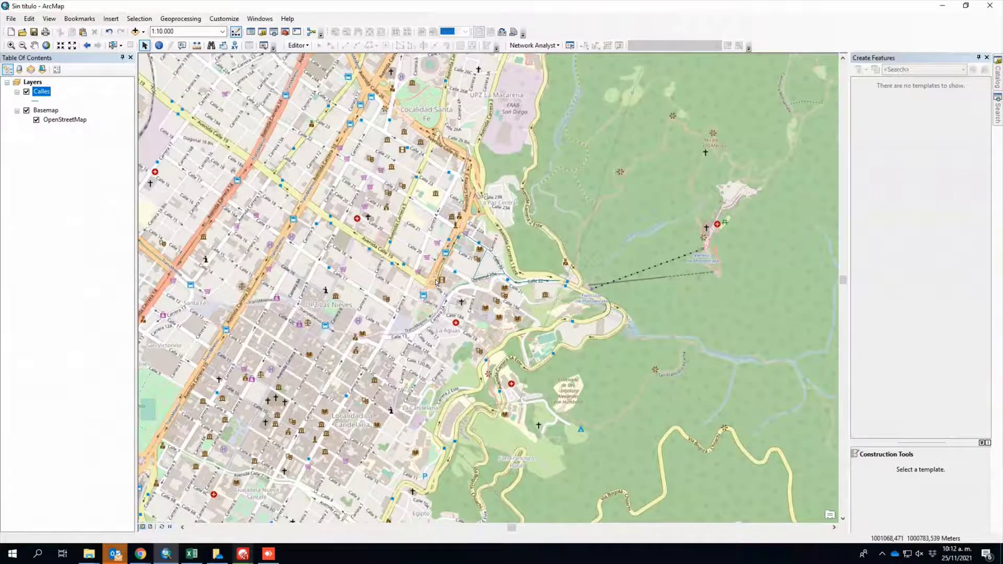
Reopen the Calles attribute table and add a text field named nn with a length of 50.
{"action": "right_click", "coordinate": [49, 93]}
{"action": "left_click", "coordinate": [85, 124]}
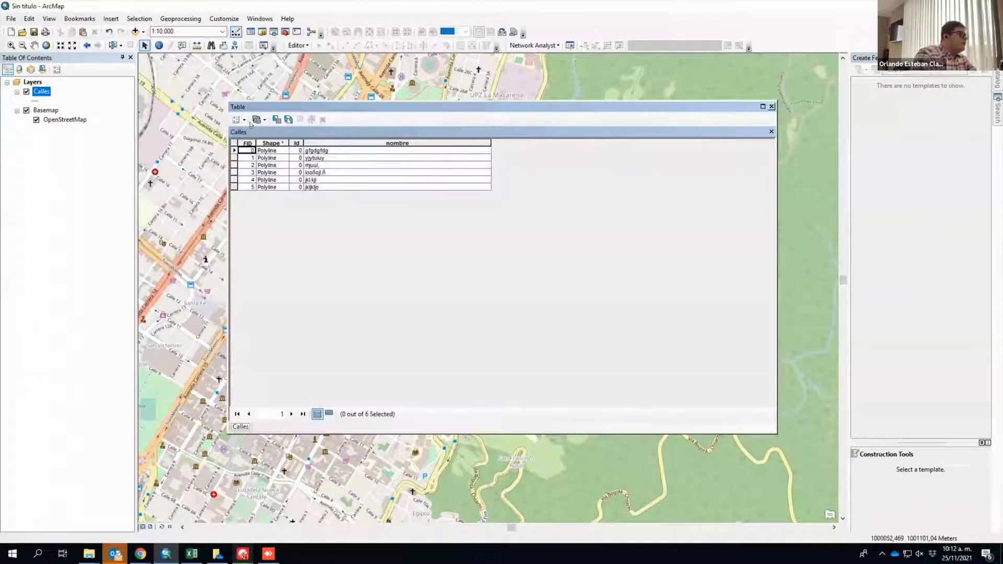
{"action": "left_click", "coordinate": [244, 120]}
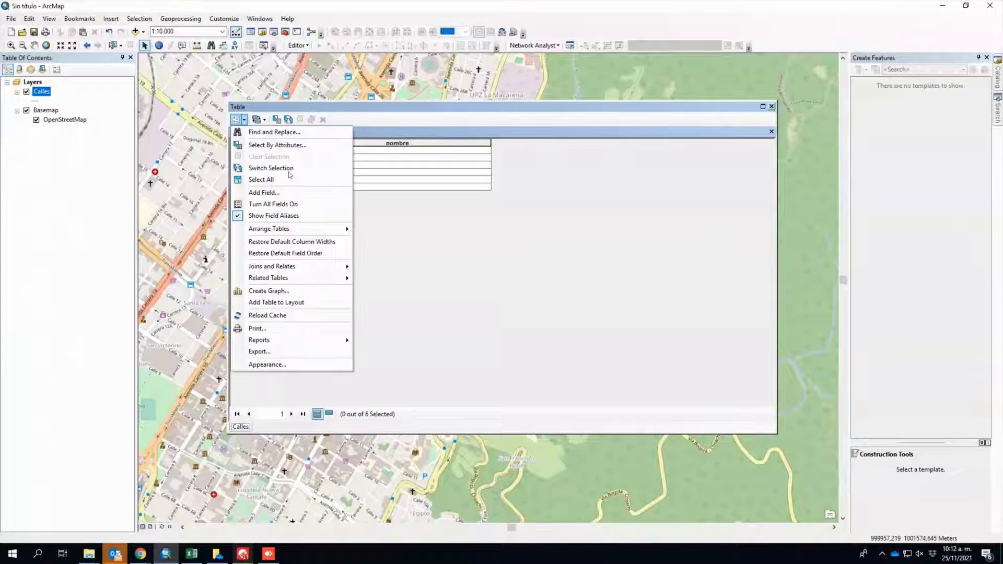
{"action": "left_click", "coordinate": [303, 194]}
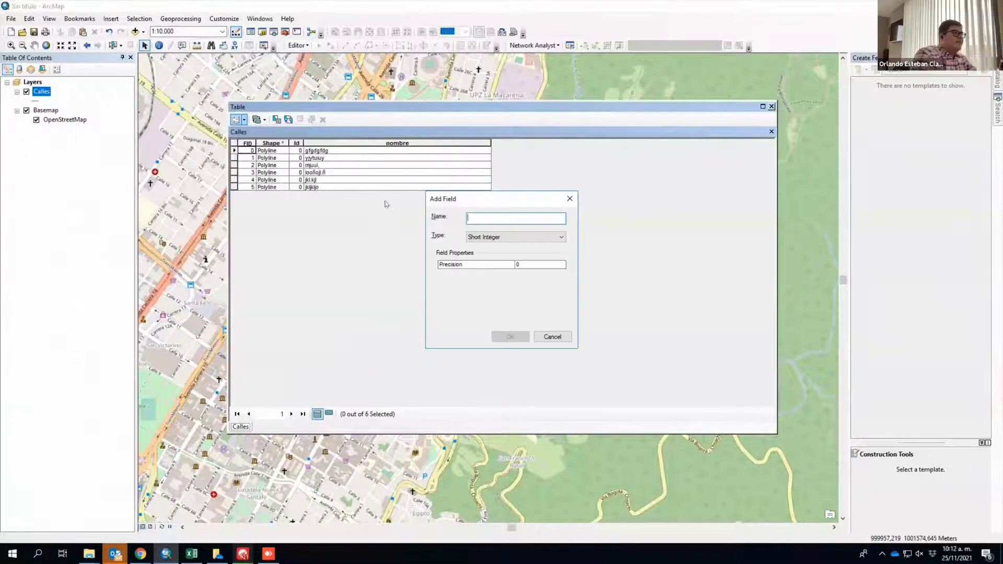
{"action": "left_click", "coordinate": [491, 239]}
{"action": "left_click", "coordinate": [490, 273]}
{"action": "left_click", "coordinate": [483, 216]}
{"action": "type", "text": "nn"}
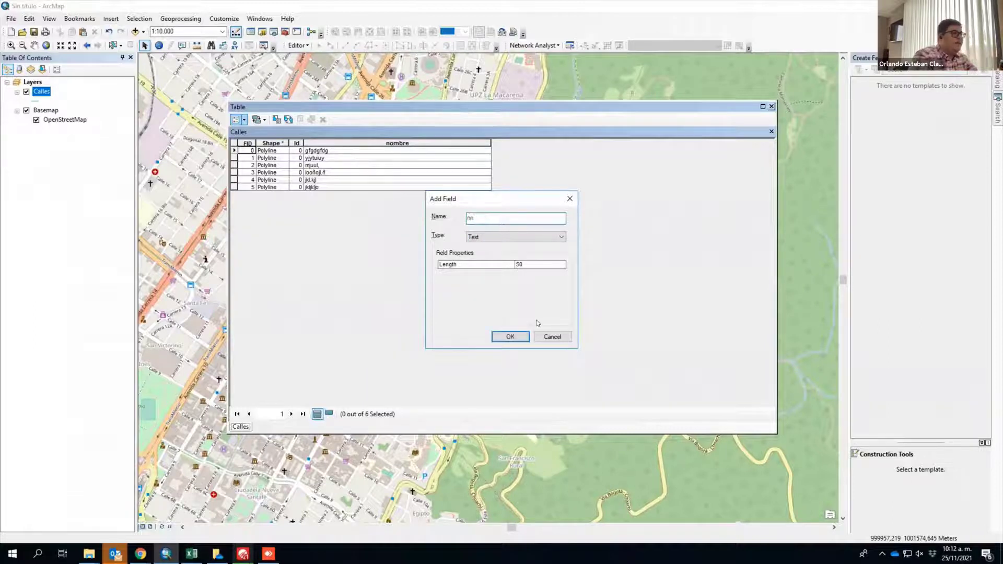
{"action": "left_click", "coordinate": [525, 337]}
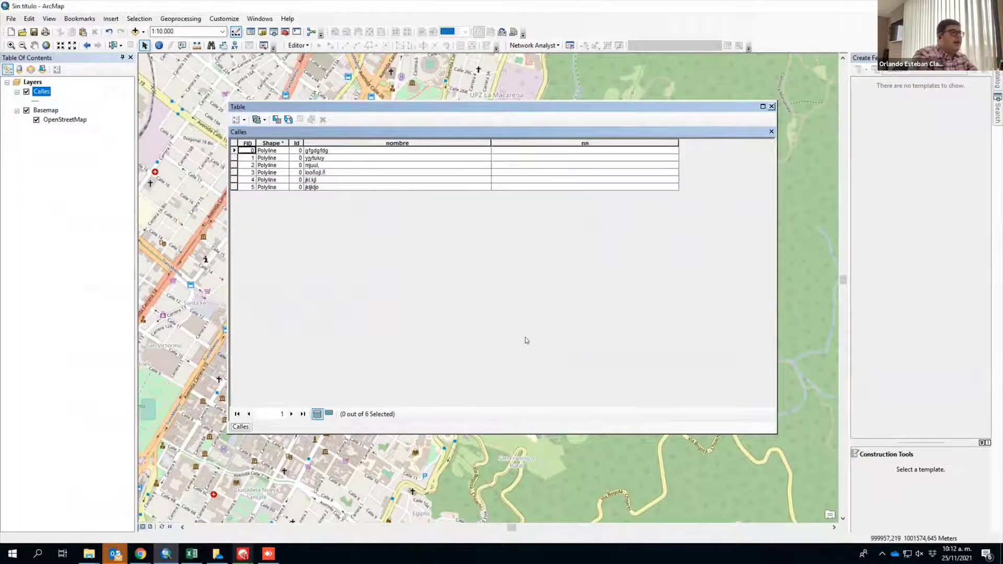
Start editing Calles and fill nn for records 0 to 3 with placeholder text: v hjvyvu, gfjk, asdddx and dfghj.
{"action": "left_click", "coordinate": [585, 142]}
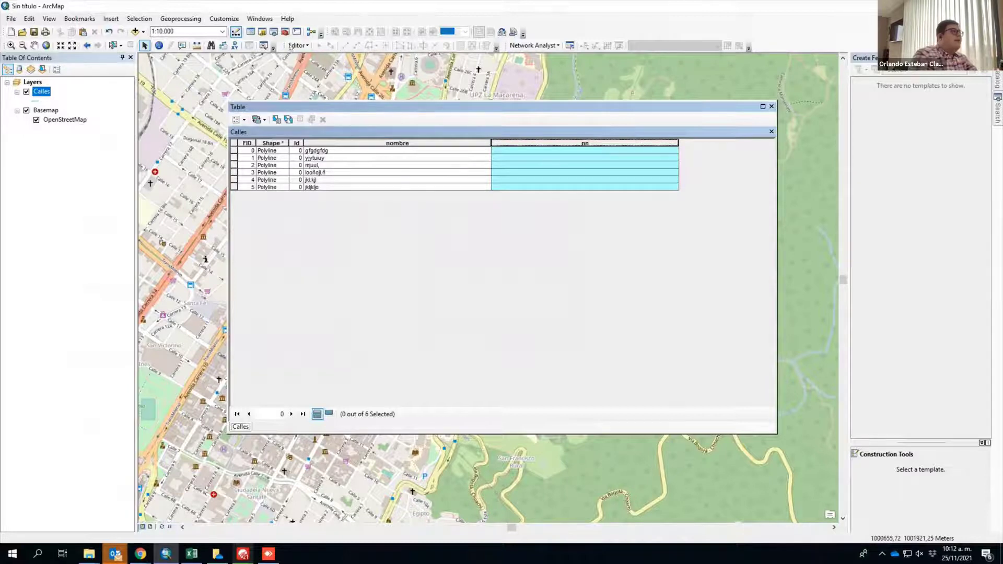
{"action": "left_click", "coordinate": [301, 45]}
{"action": "left_click", "coordinate": [321, 47]}
{"action": "left_click", "coordinate": [305, 47]}
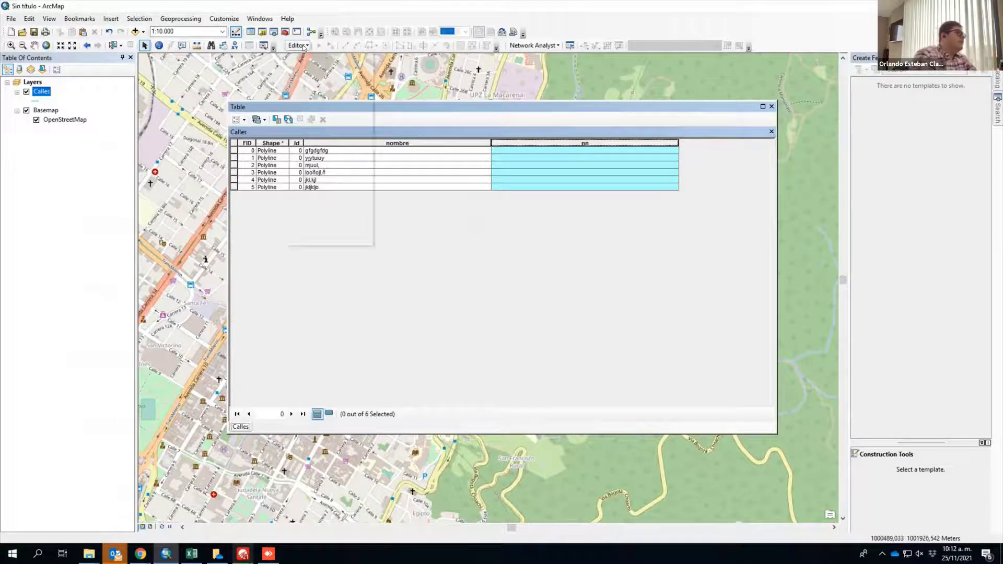
{"action": "left_click", "coordinate": [321, 57]}
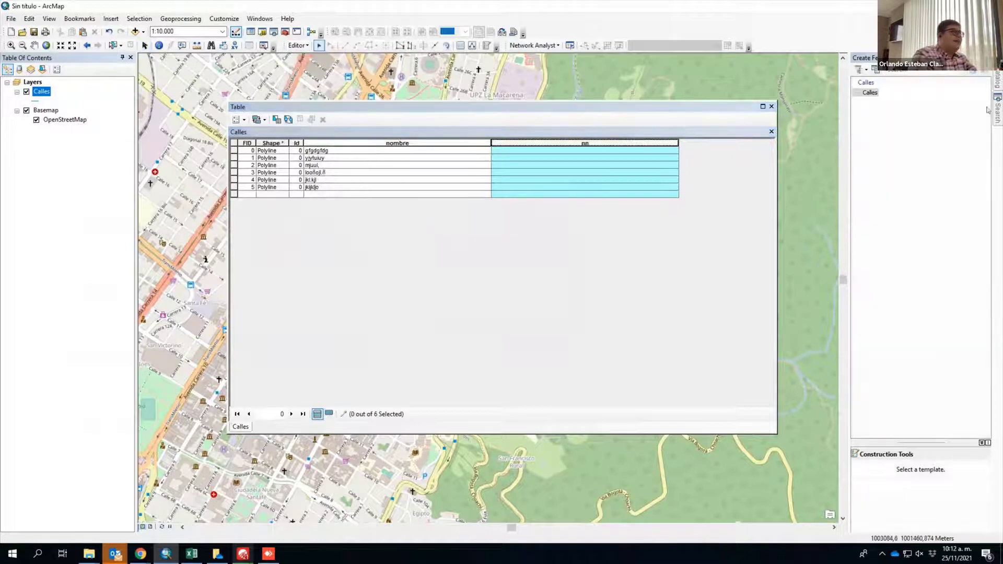
{"action": "left_click", "coordinate": [603, 151]}
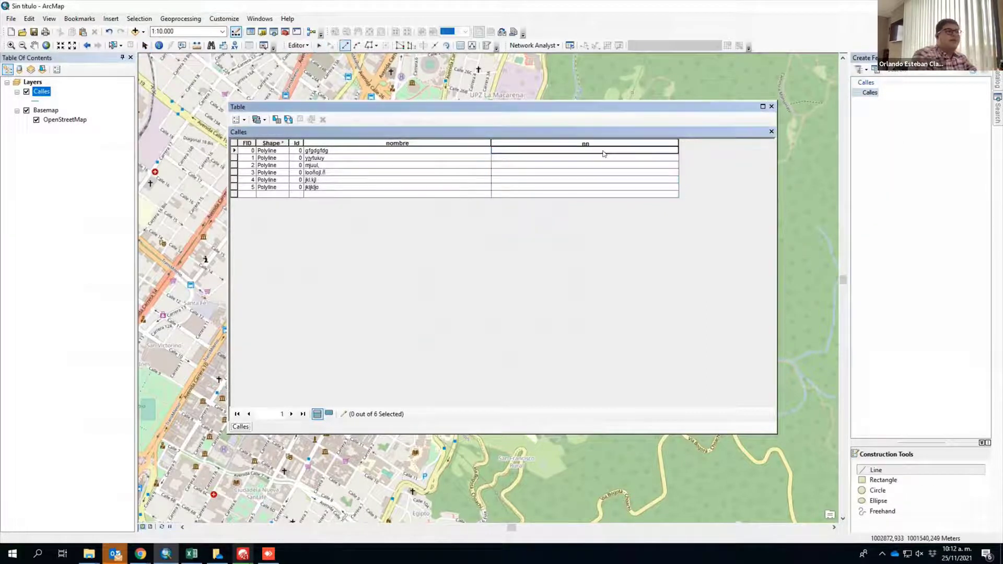
{"action": "type", "text": "v hjvyvu"}
{"action": "key", "text": "Return"}
{"action": "type", "text": "gfjk"}
{"action": "key", "text": "Return"}
{"action": "type", "text": "asdddx"}
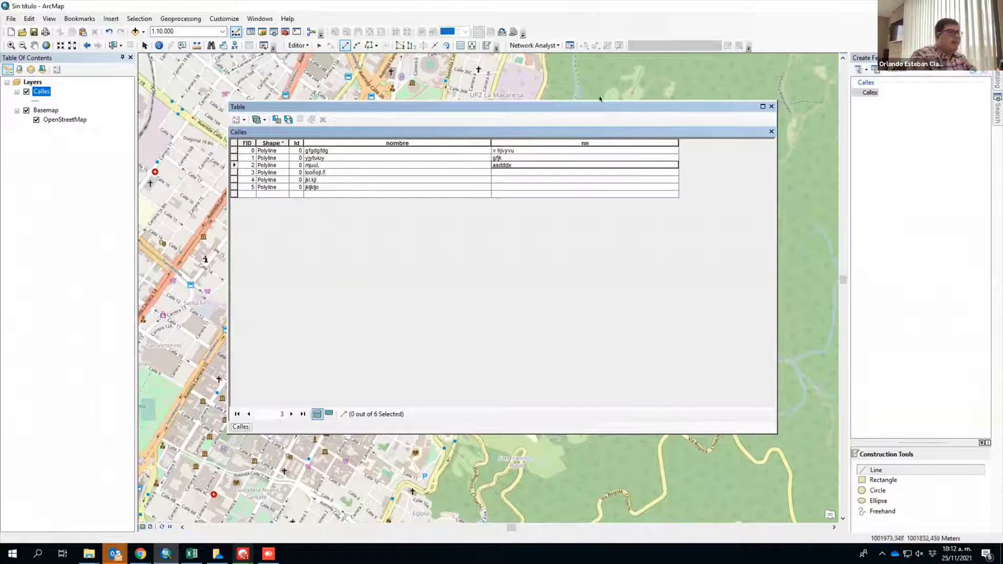
{"action": "key", "text": "Return"}
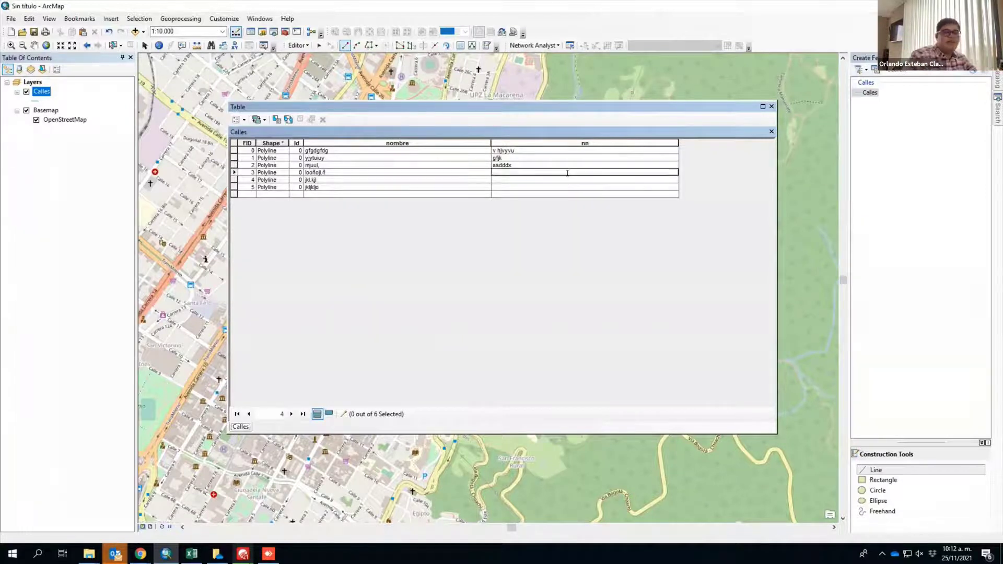
{"action": "key", "text": "Return"}
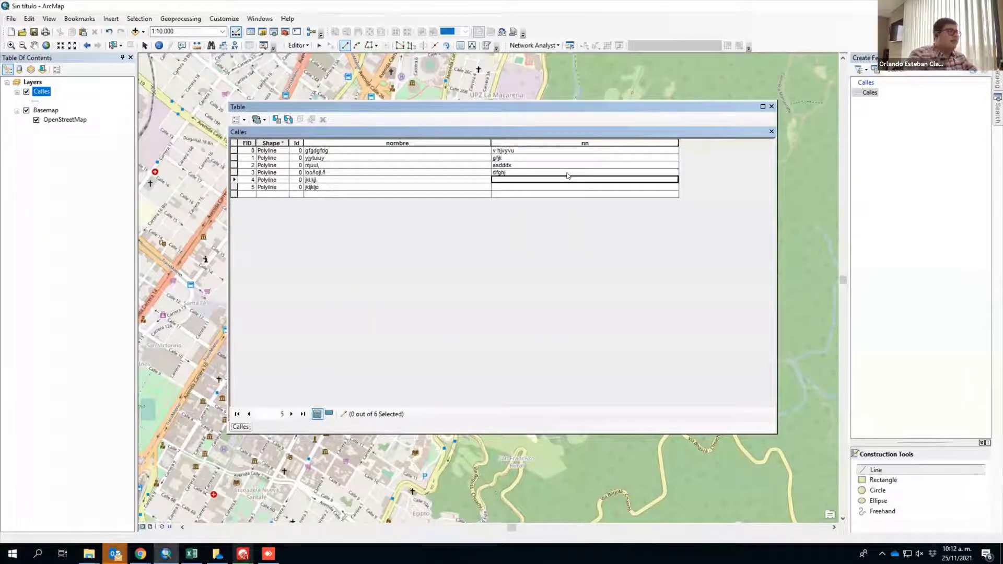
Save the nn attribute values and end the editing session.
{"action": "left_click", "coordinate": [299, 45]}
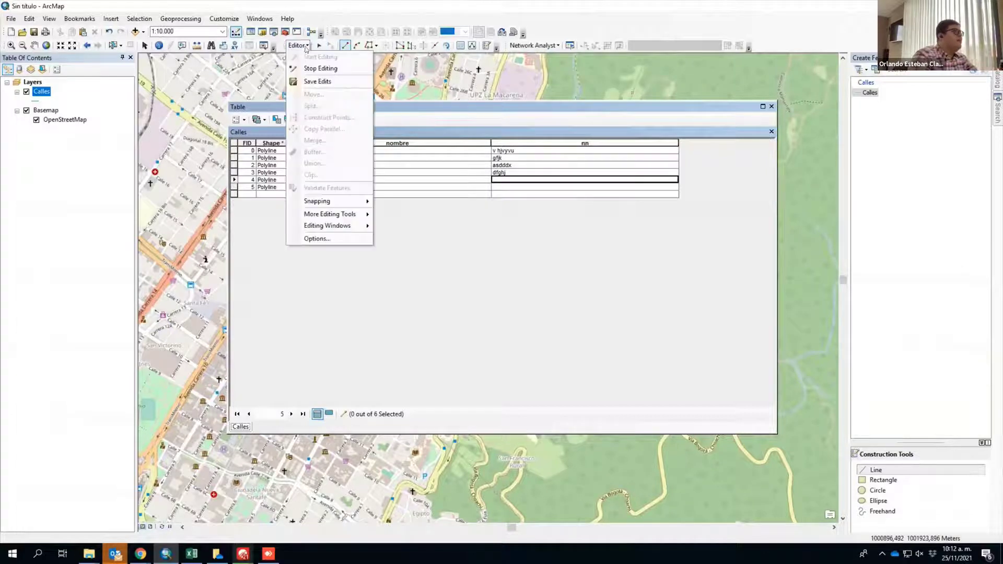
{"action": "left_click", "coordinate": [321, 68]}
{"action": "left_click", "coordinate": [299, 46]}
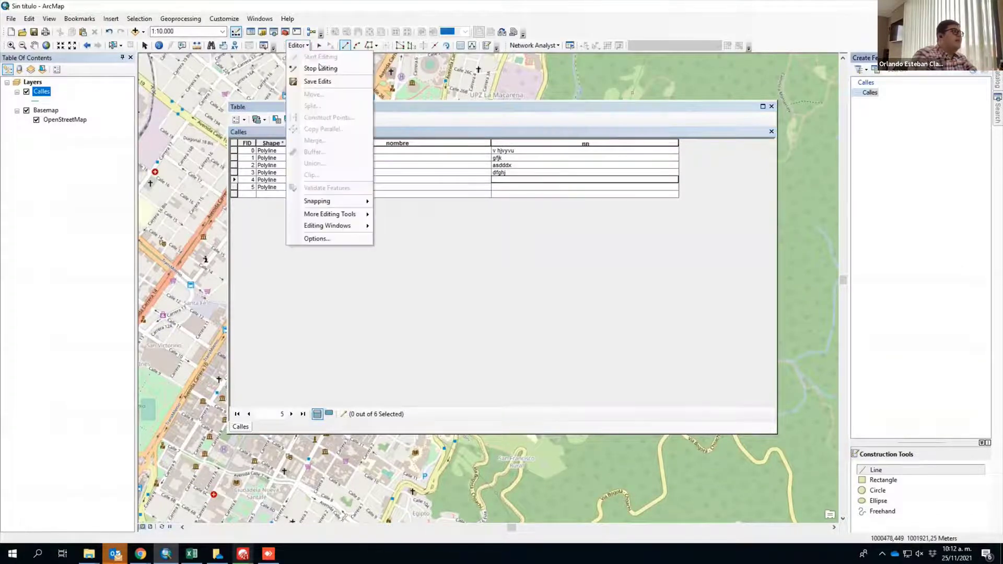
{"action": "left_click", "coordinate": [321, 68]}
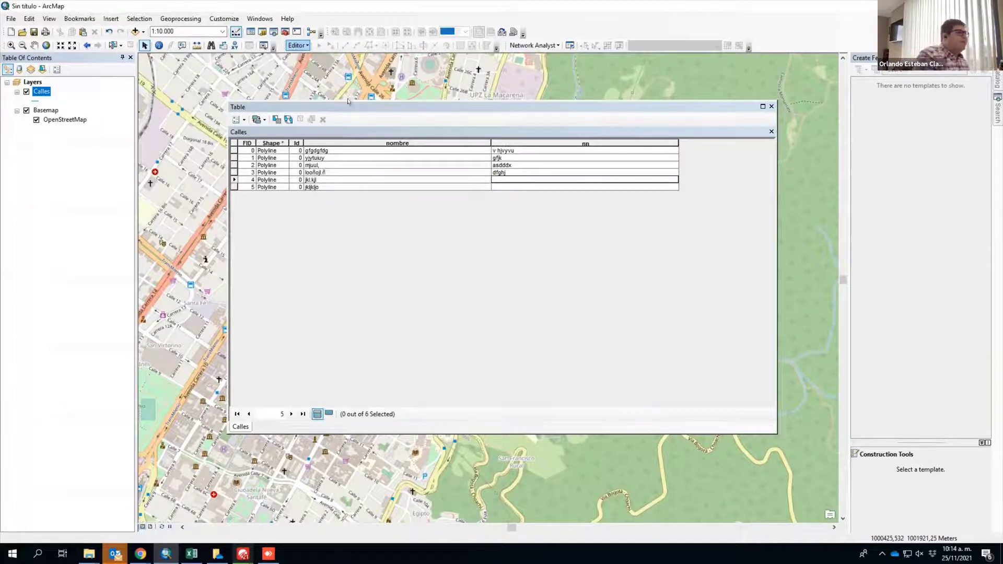
Close the Calles attribute table and launch a new ArcMap window.
{"action": "left_click", "coordinate": [772, 107]}
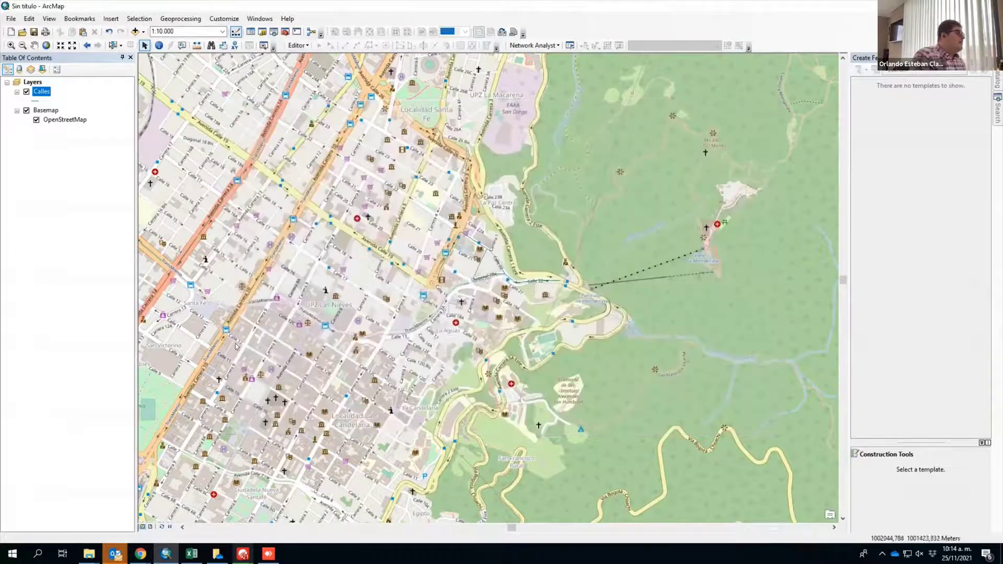
{"action": "right_click", "coordinate": [168, 554]}
{"action": "left_click", "coordinate": [150, 490]}
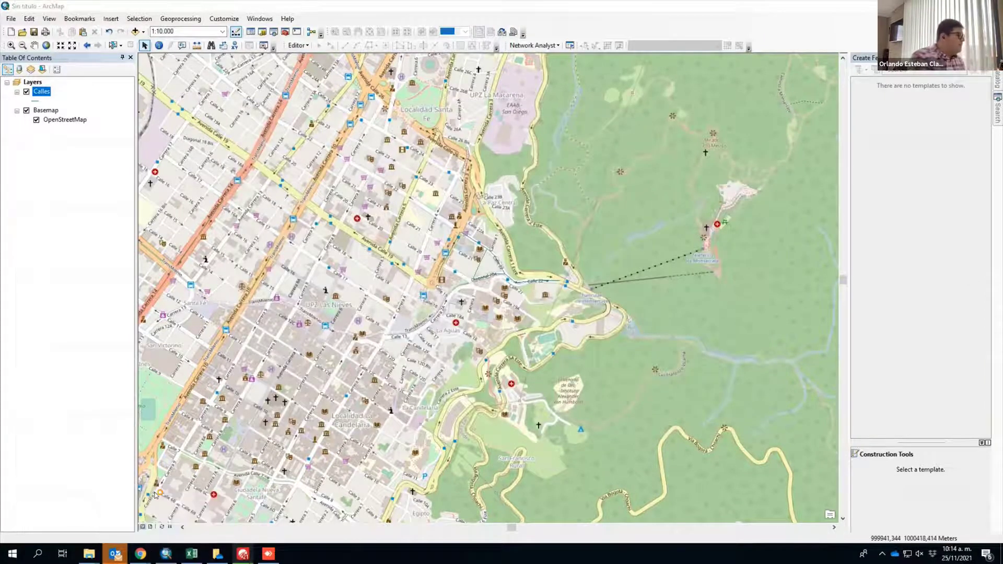
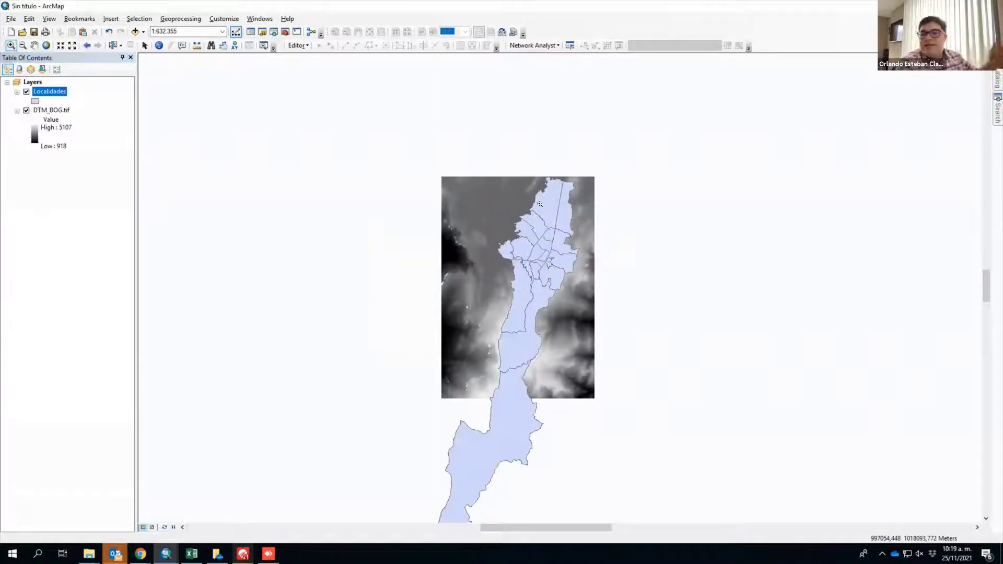
Search the geoprocessing tools for slope and open the Slope (Spatial Analyst) tool.
{"action": "left_click", "coordinate": [997, 106]}
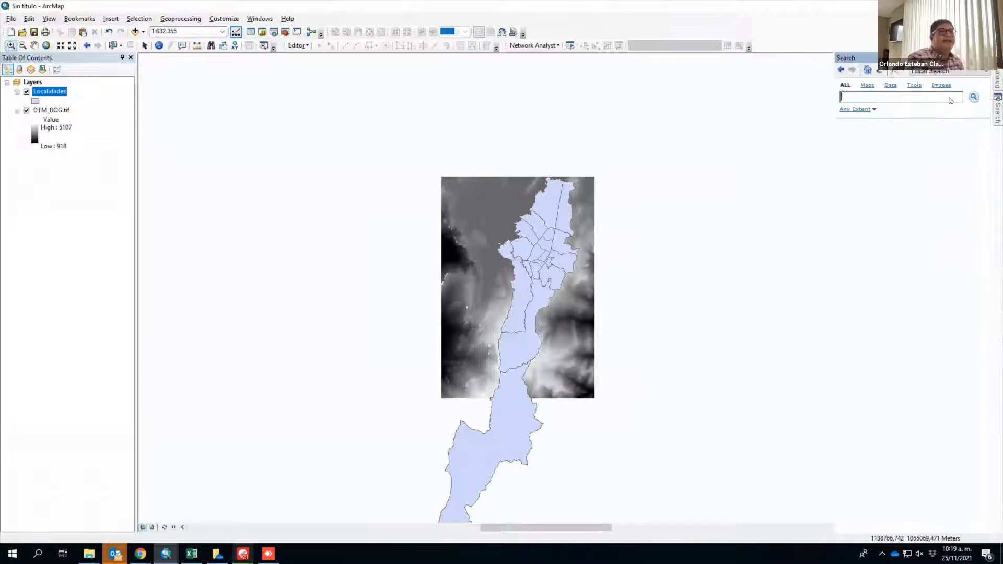
{"action": "type", "text": "slope"}
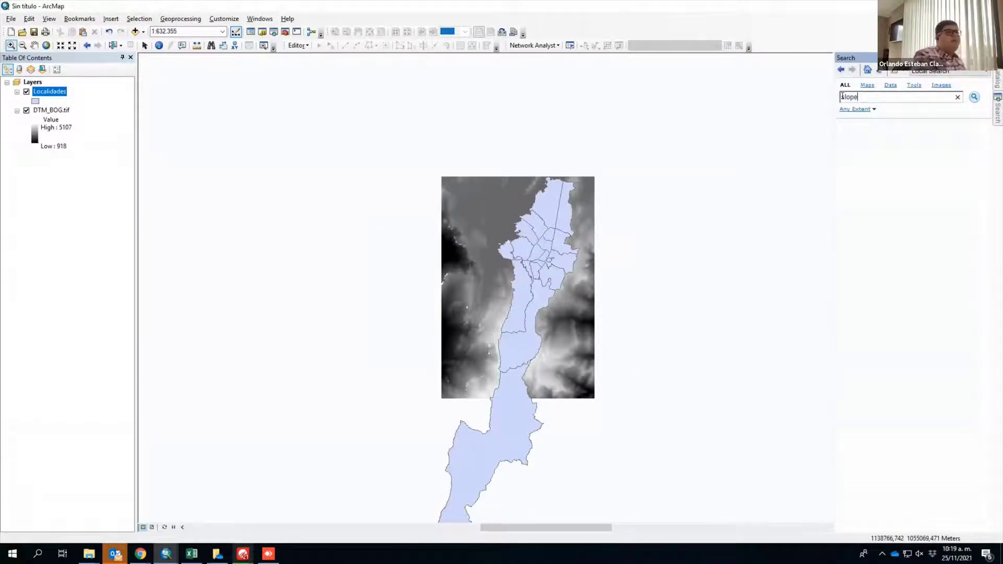
{"action": "key", "text": "Return"}
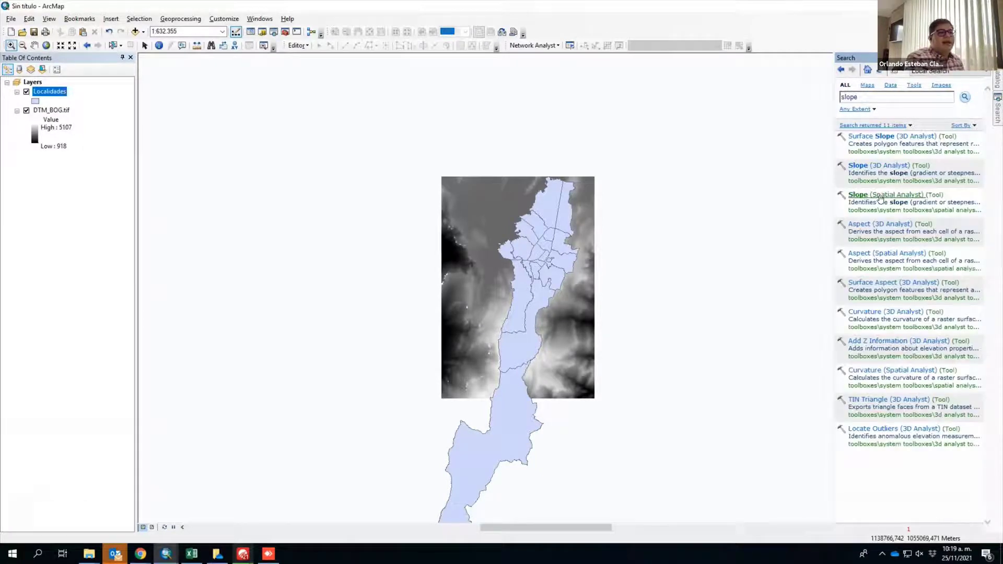
{"action": "left_click", "coordinate": [894, 195]}
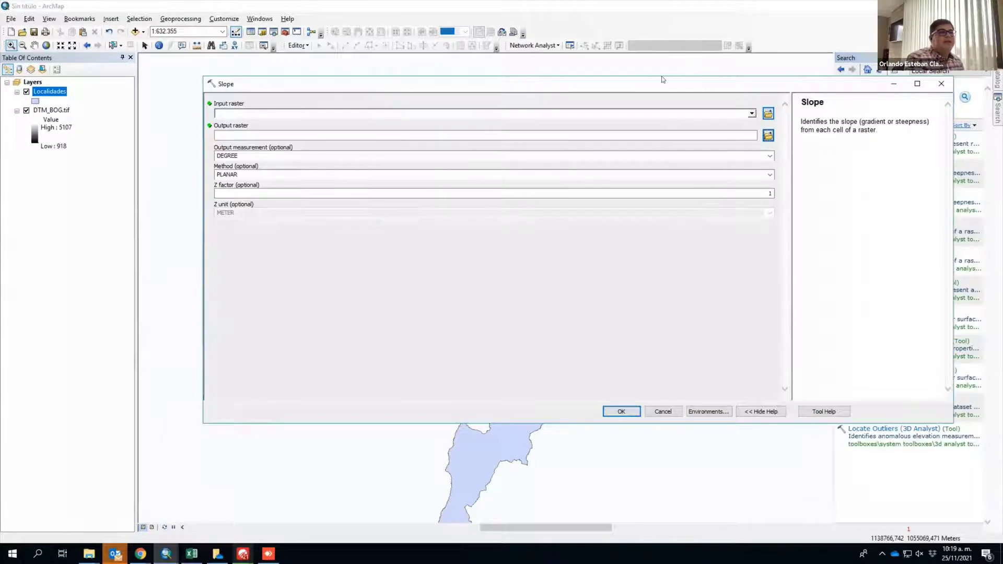
Calculate the slope raster of DTM_BOG.tif with the default degree output and planar method, and bring back the tool search.
{"action": "left_click_drag", "start_coordinate": [663, 79], "coordinate": [509, 72]}
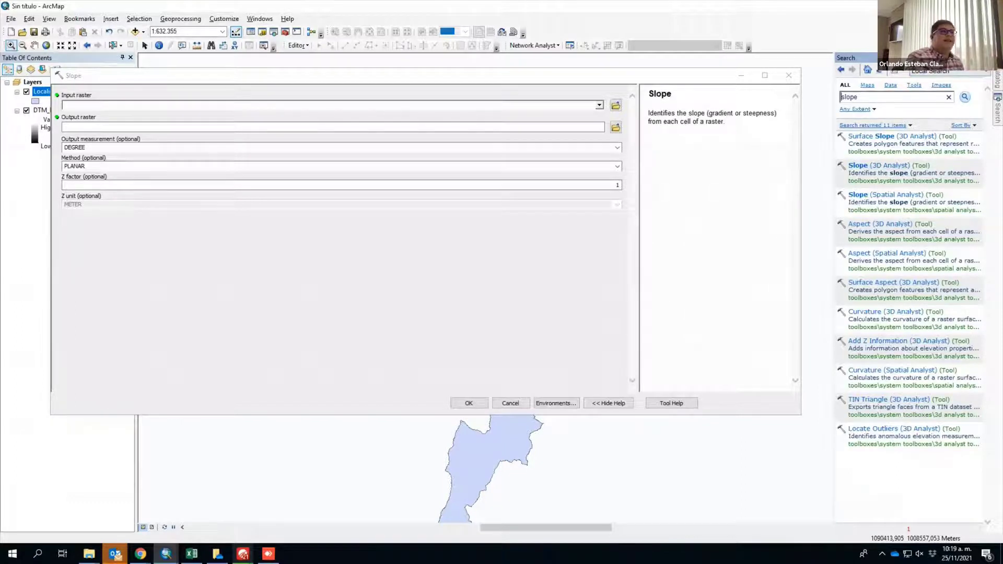
{"action": "left_click_drag", "start_coordinate": [511, 81], "coordinate": [629, 83]}
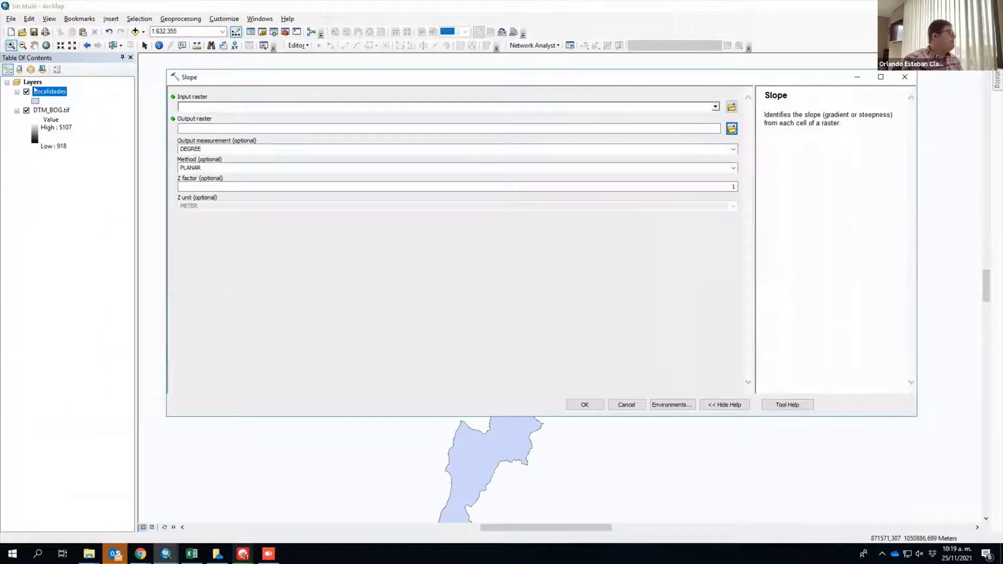
{"action": "left_click", "coordinate": [51, 110]}
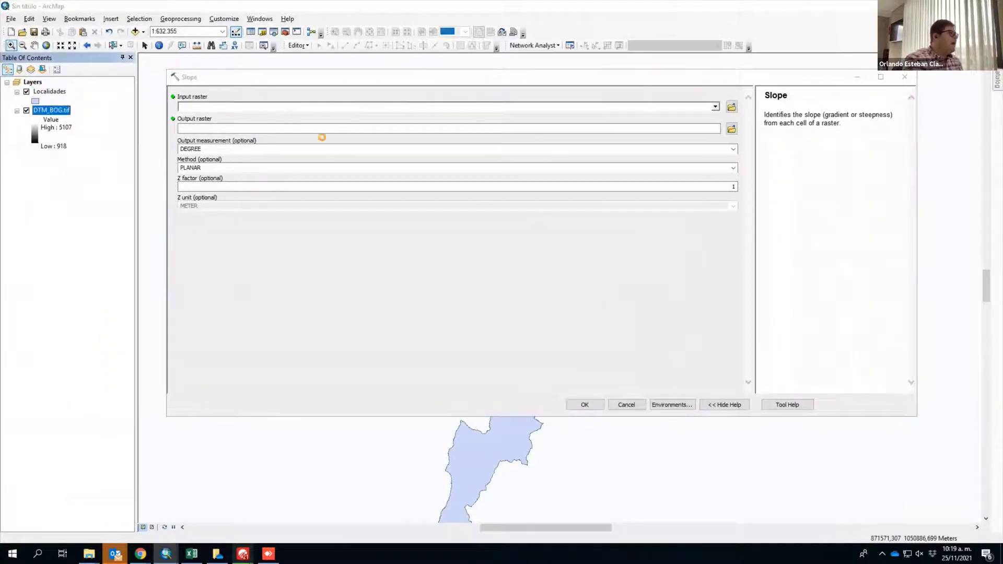
{"action": "left_click", "coordinate": [668, 138]}
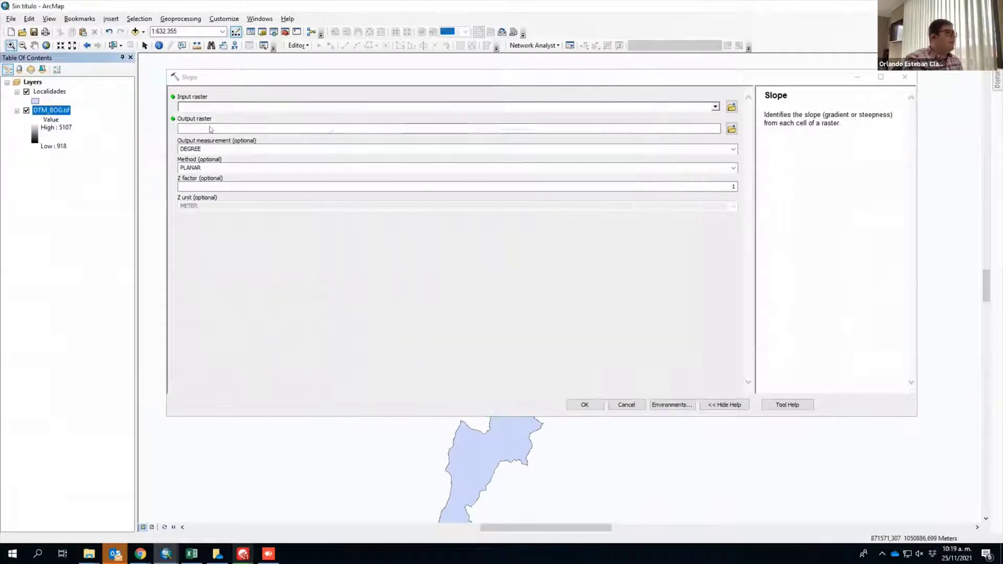
{"action": "left_click_drag", "start_coordinate": [44, 111], "coordinate": [279, 107]}
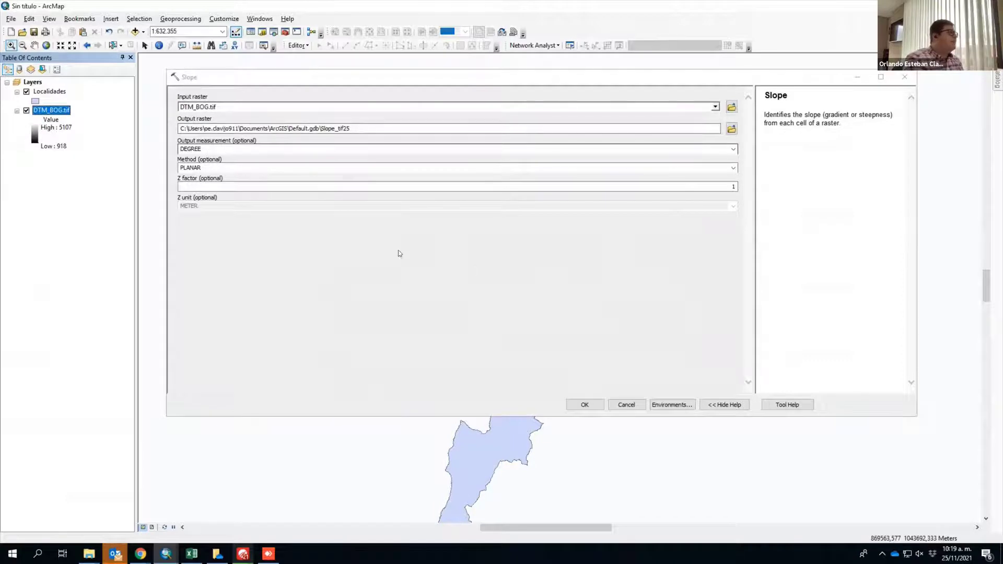
{"action": "left_click", "coordinate": [585, 405]}
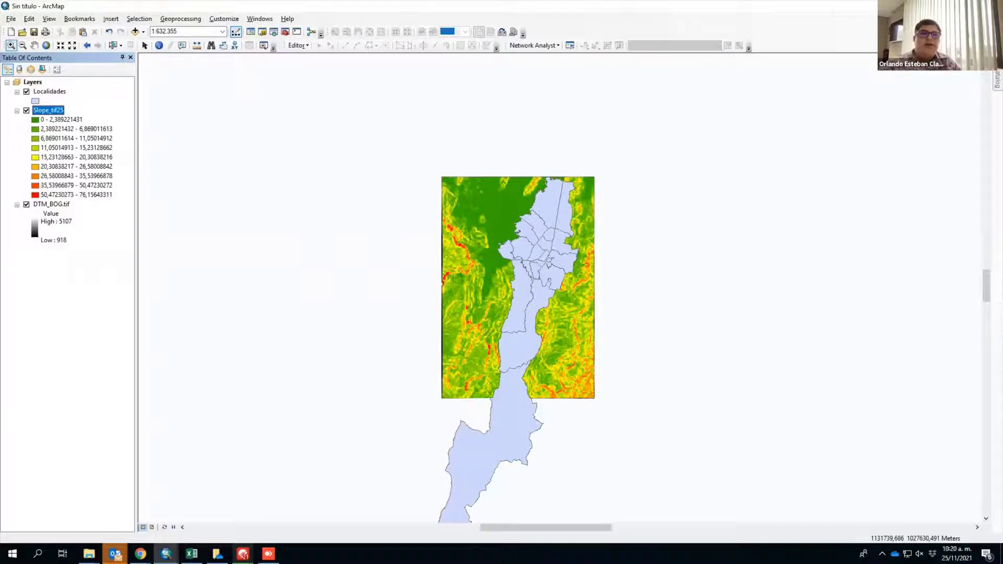
{"action": "left_click", "coordinate": [283, 33]}
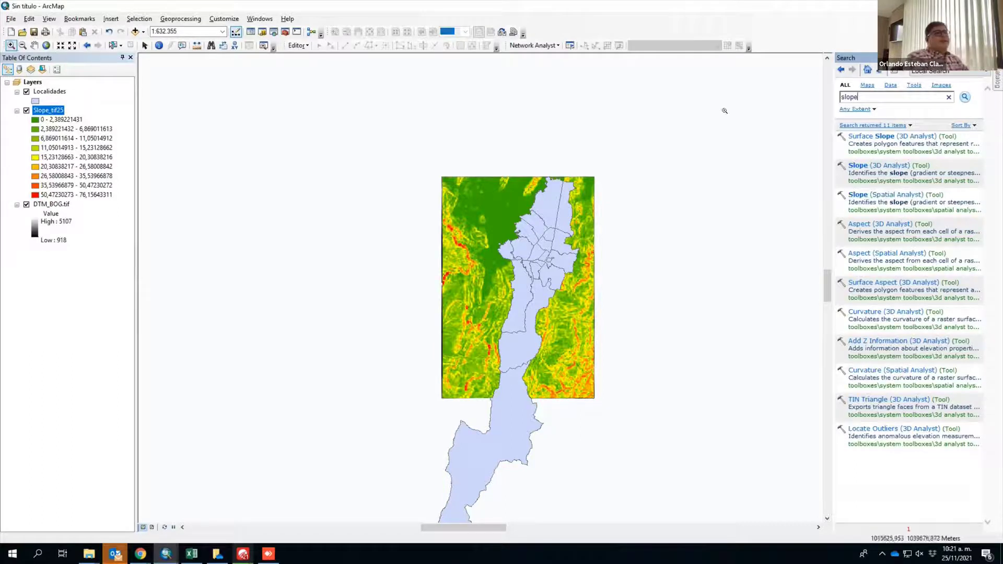
Search the geoprocessing tools for zonal and open the Zonal Statistics (Spatial Analyst) tool.
{"action": "double_click", "coordinate": [854, 97]}
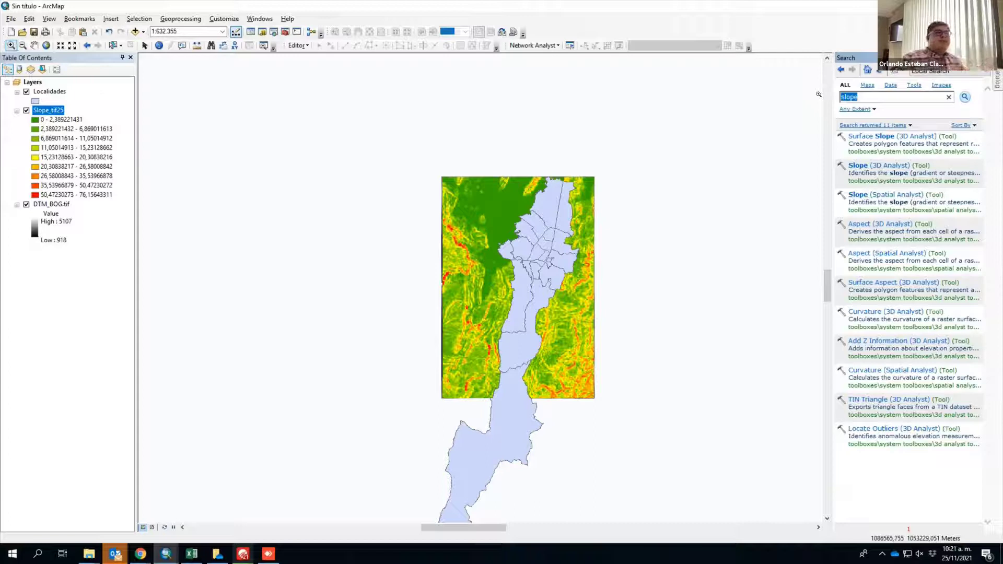
{"action": "key", "text": "BackSpace"}
{"action": "type", "text": "zonal"}
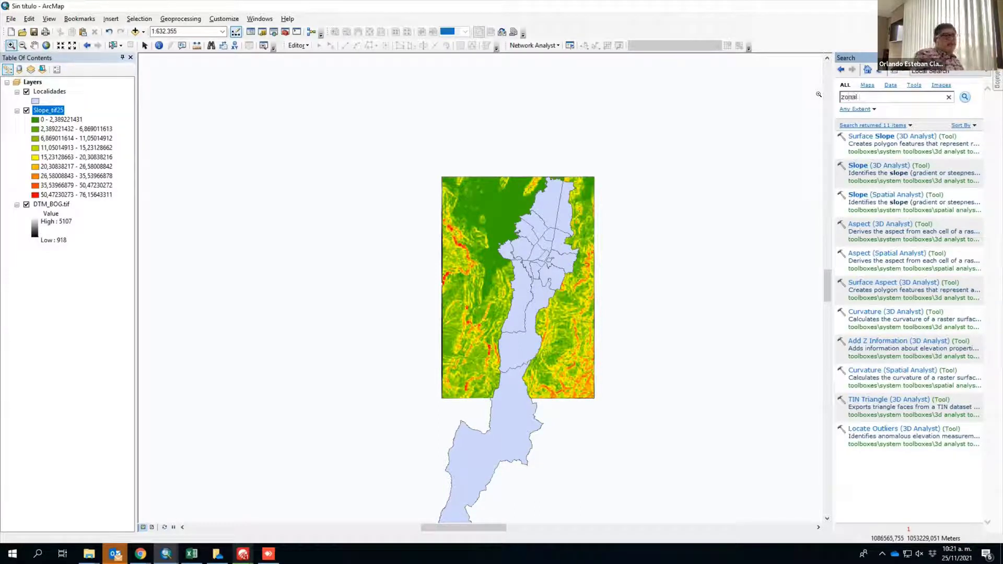
{"action": "key", "text": "Return"}
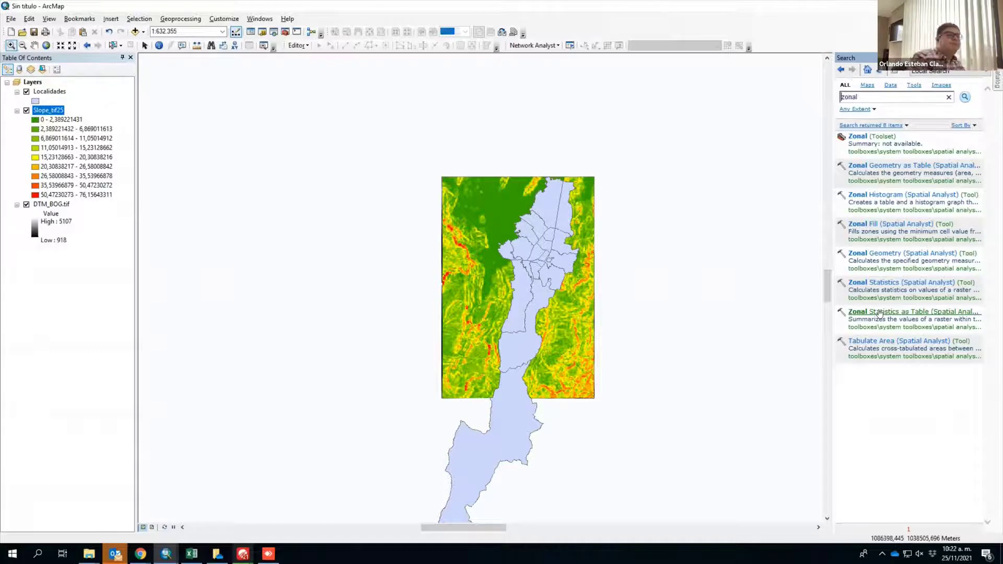
{"action": "left_click", "coordinate": [880, 283]}
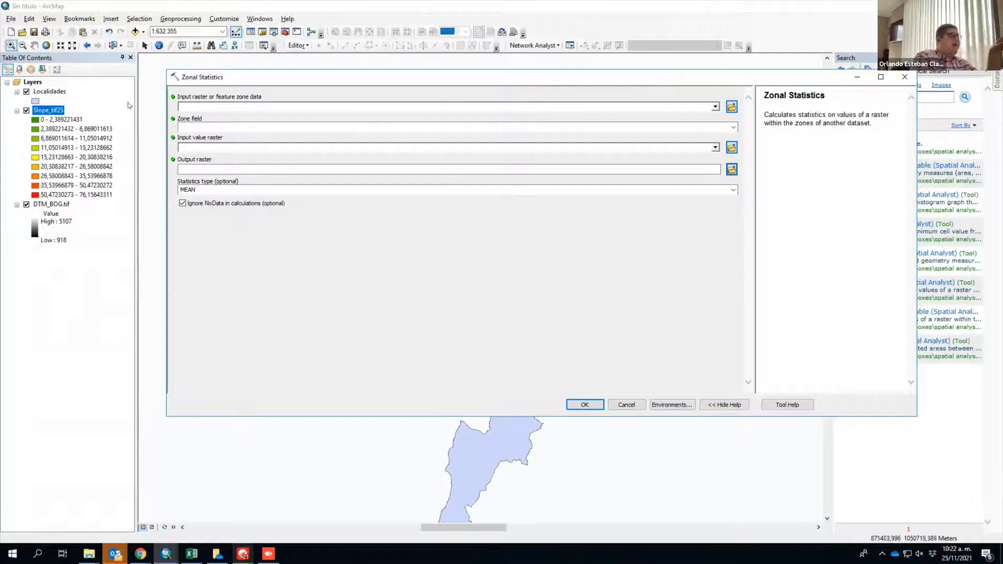
Set Localidades as the zone data for Zonal Statistics, with NOMB_LOC as the zone field.
{"action": "left_click_drag", "start_coordinate": [56, 109], "coordinate": [223, 109]}
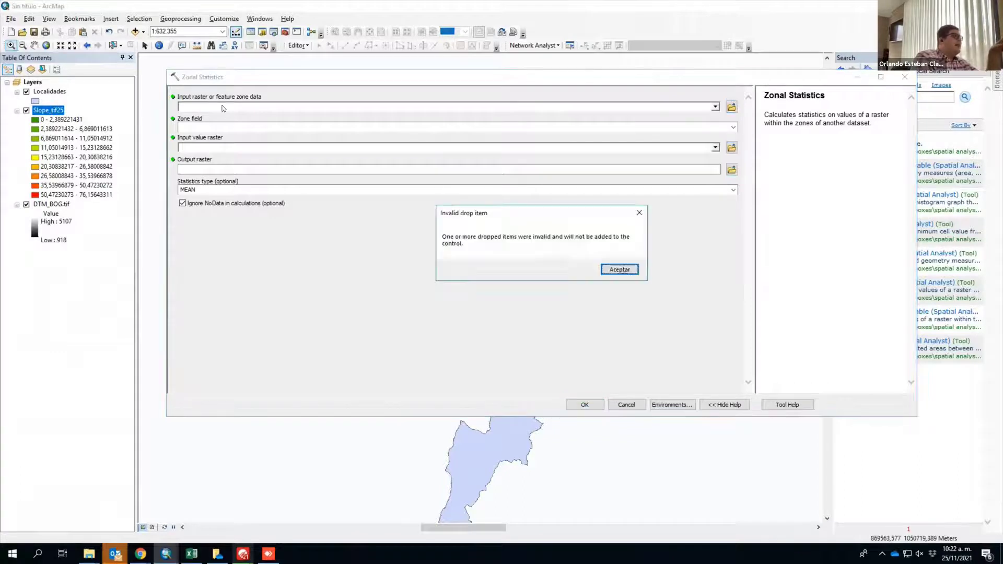
{"action": "left_click", "coordinate": [616, 267]}
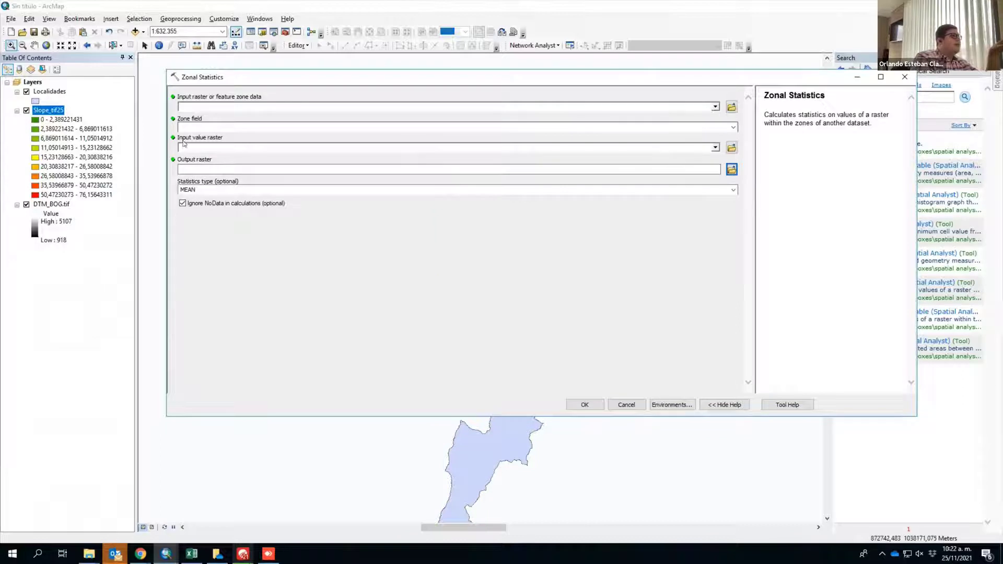
{"action": "left_click", "coordinate": [715, 107]}
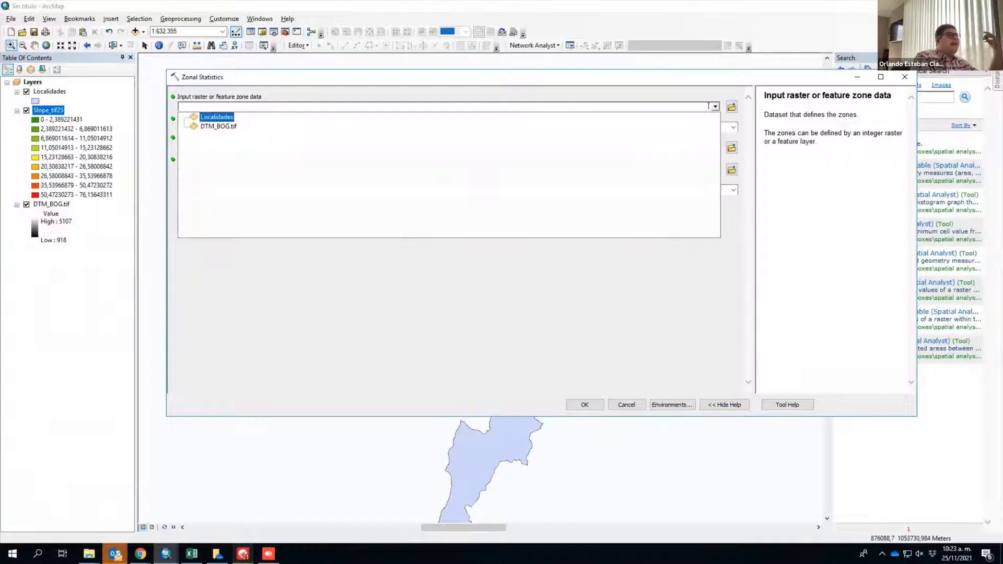
{"action": "left_click", "coordinate": [211, 118]}
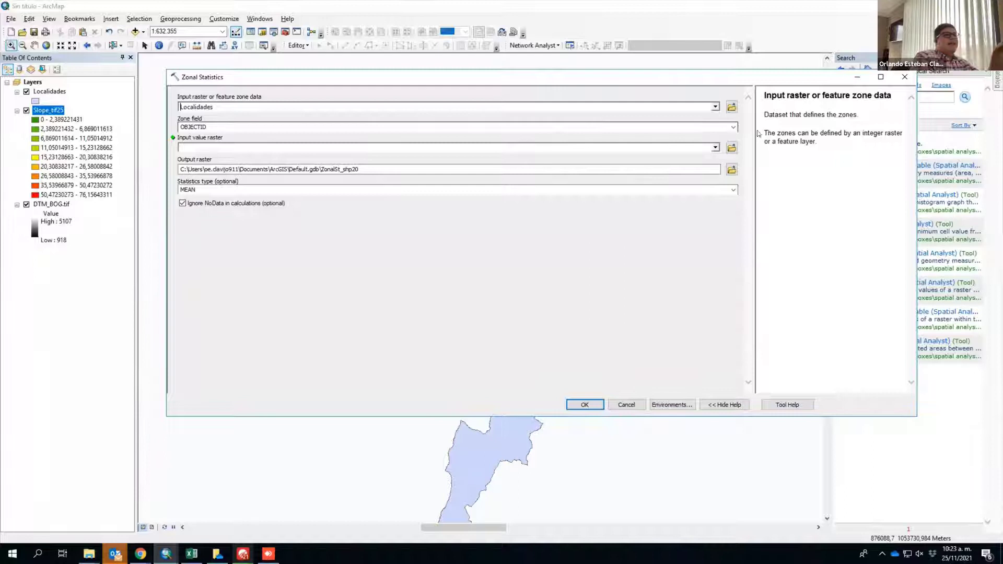
{"action": "left_click", "coordinate": [733, 127]}
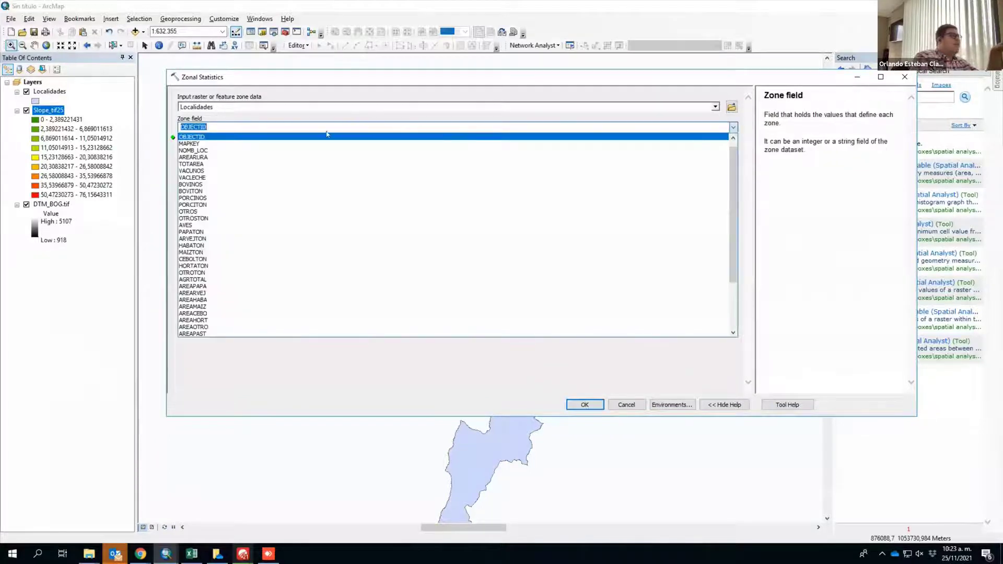
{"action": "left_click", "coordinate": [217, 150]}
Use Slope_tif25 as the value raster with the MEAN statistic and run Zonal Statistics.
{"action": "left_click", "coordinate": [217, 146]}
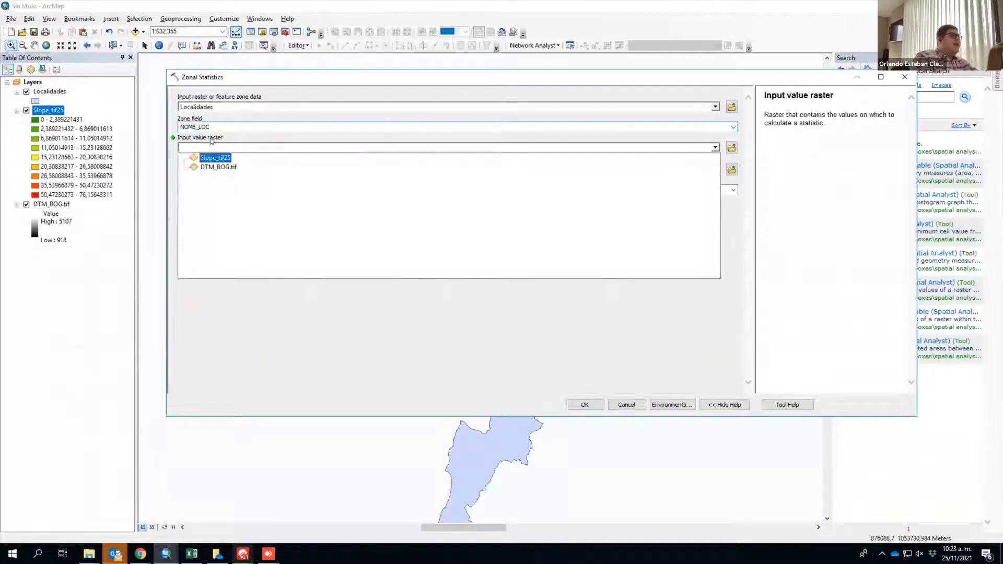
{"action": "left_click", "coordinate": [189, 140]}
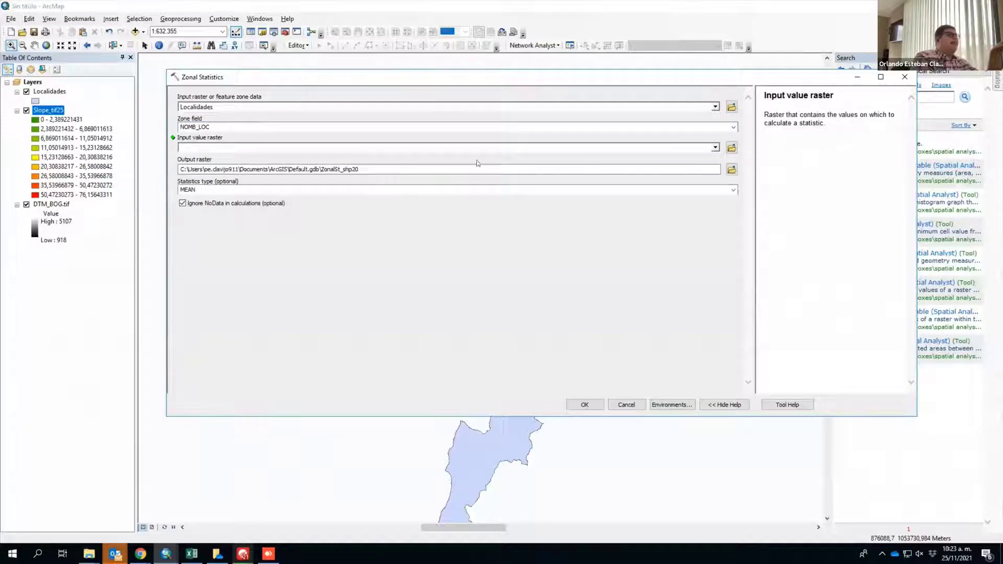
{"action": "left_click", "coordinate": [715, 148]}
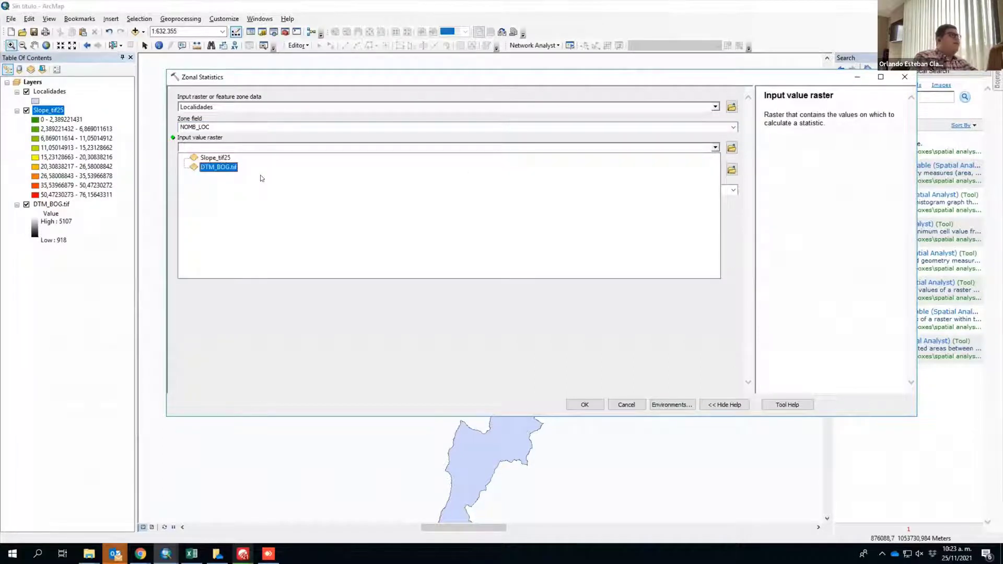
{"action": "left_click", "coordinate": [222, 157]}
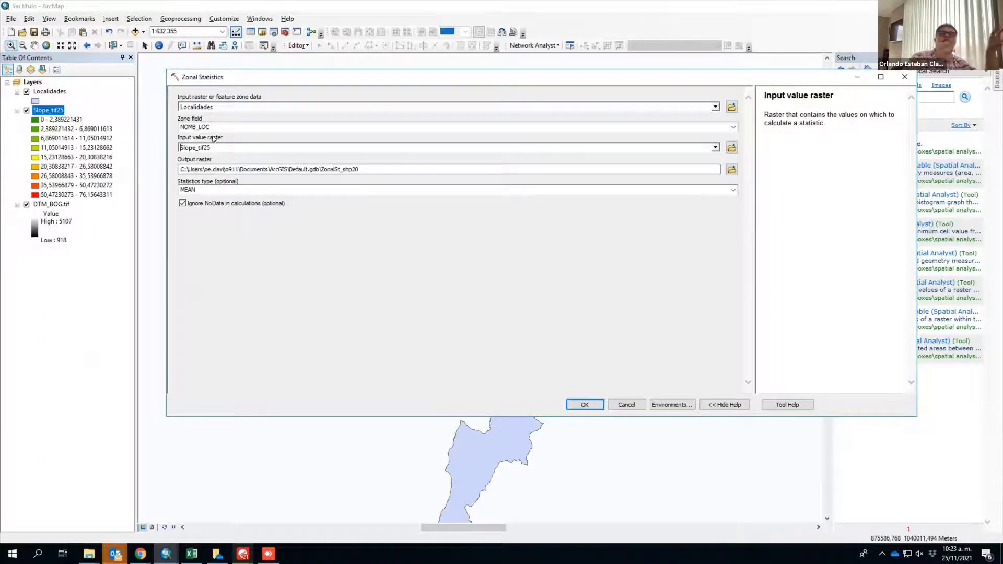
{"action": "left_click", "coordinate": [734, 190]}
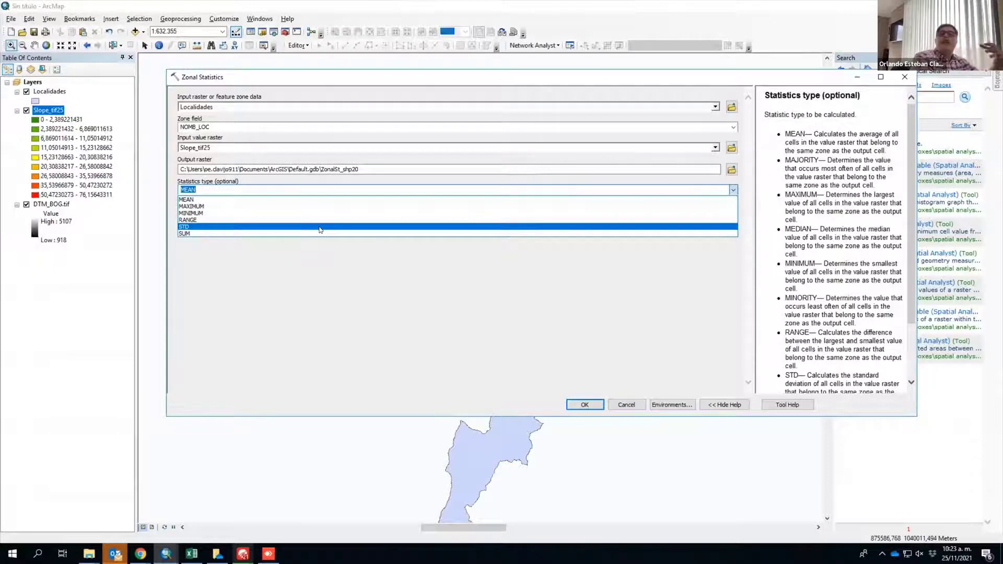
{"action": "left_click", "coordinate": [207, 200]}
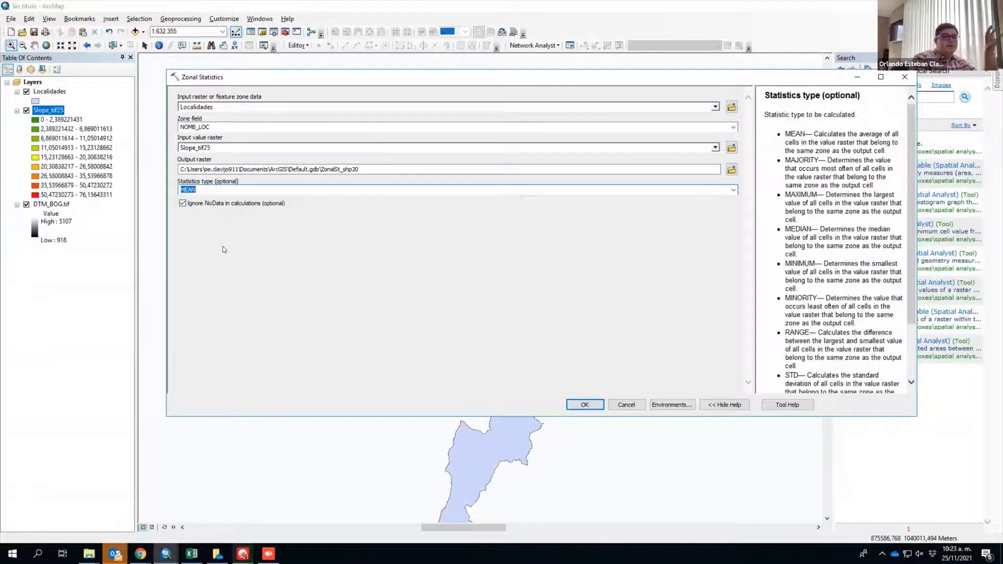
{"action": "left_click", "coordinate": [584, 404]}
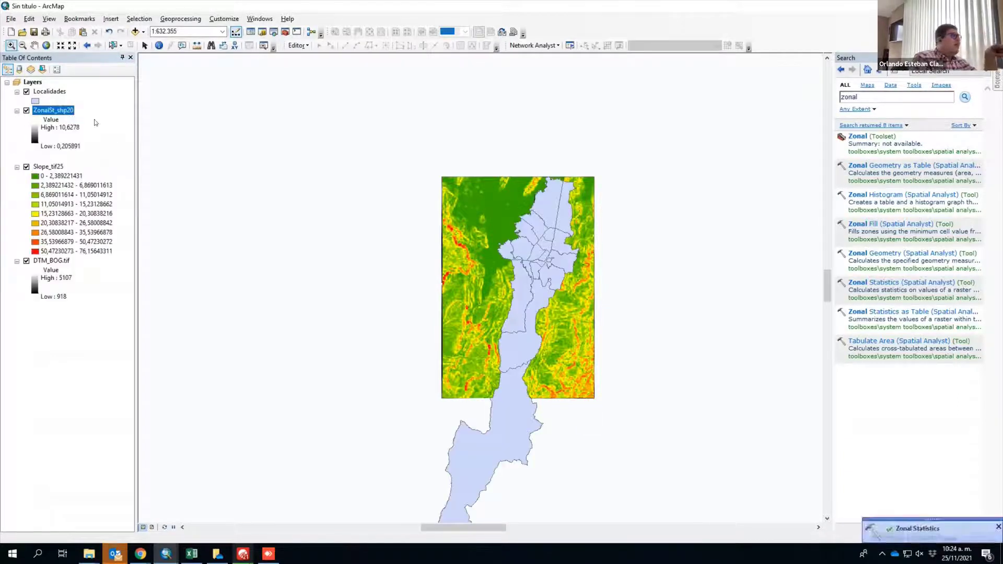
Move the Localidades layer below the zonal statistics raster in the layer order.
{"action": "left_click_drag", "start_coordinate": [39, 93], "coordinate": [45, 155]}
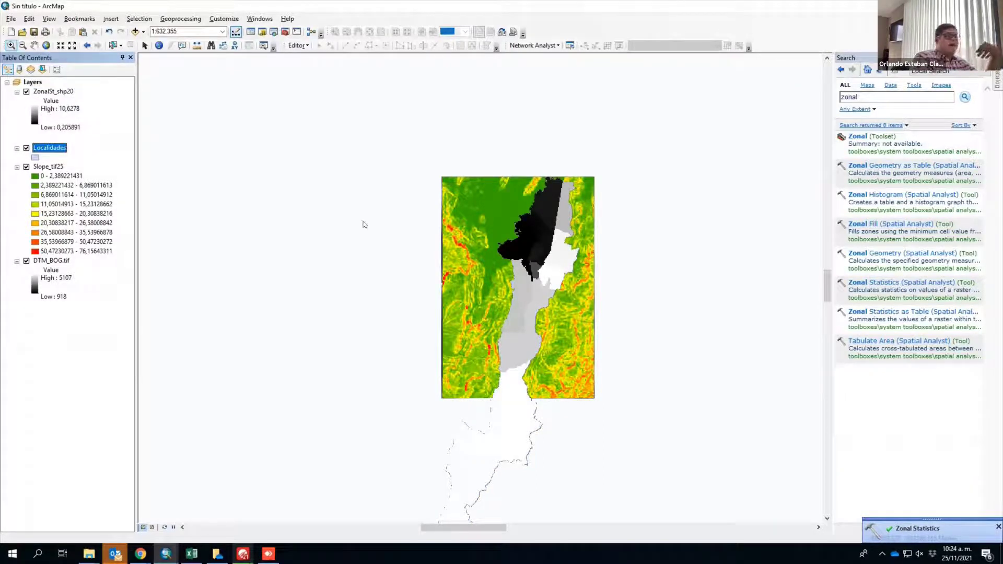
{"action": "scroll", "coordinate": [547, 226], "scroll_direction": "up", "scroll_amount": 1}
{"action": "scroll", "coordinate": [546, 225], "scroll_direction": "down", "scroll_amount": 3}
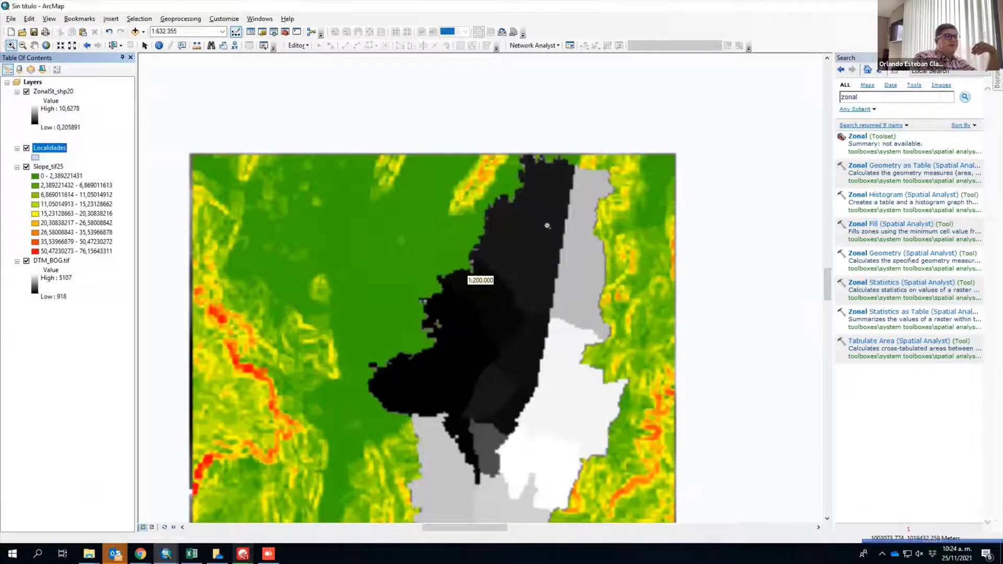
{"action": "scroll", "coordinate": [547, 226], "scroll_direction": "down", "scroll_amount": 1}
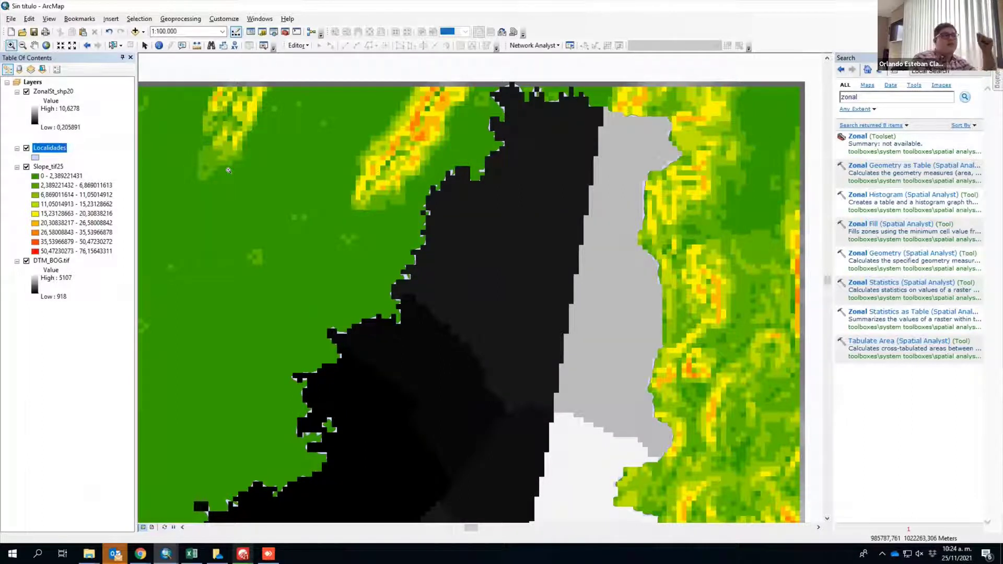
Identify the zonal raster's pixel value at several points inside the grey northeastern zone.
{"action": "left_click", "coordinate": [160, 45]}
{"action": "left_click", "coordinate": [631, 288]}
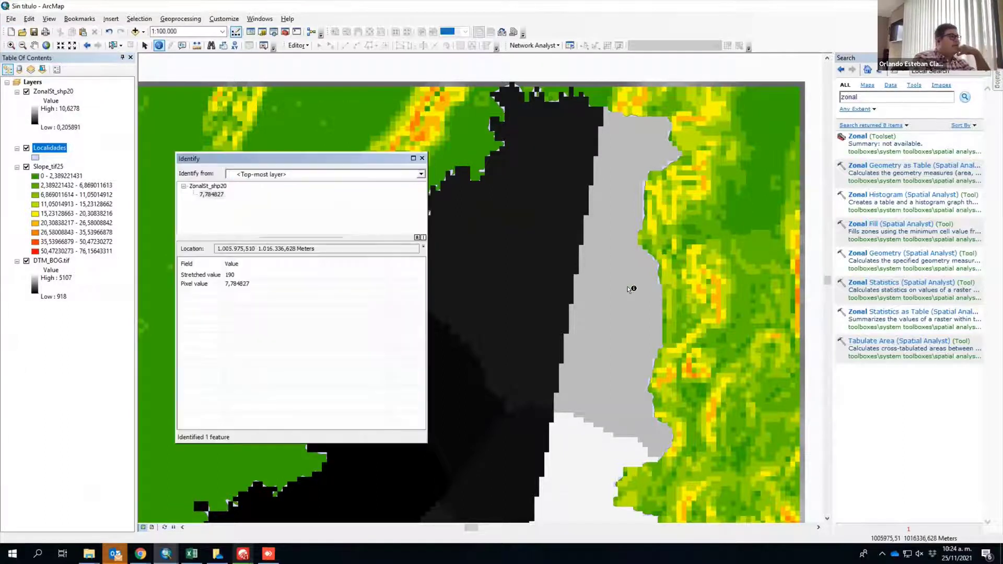
{"action": "left_click", "coordinate": [626, 273]}
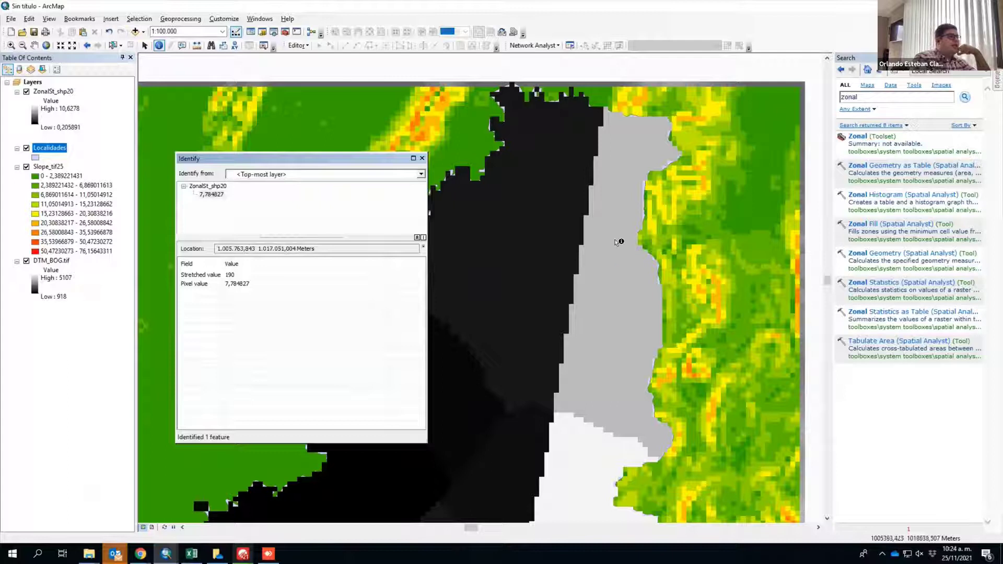
{"action": "left_click", "coordinate": [620, 207]}
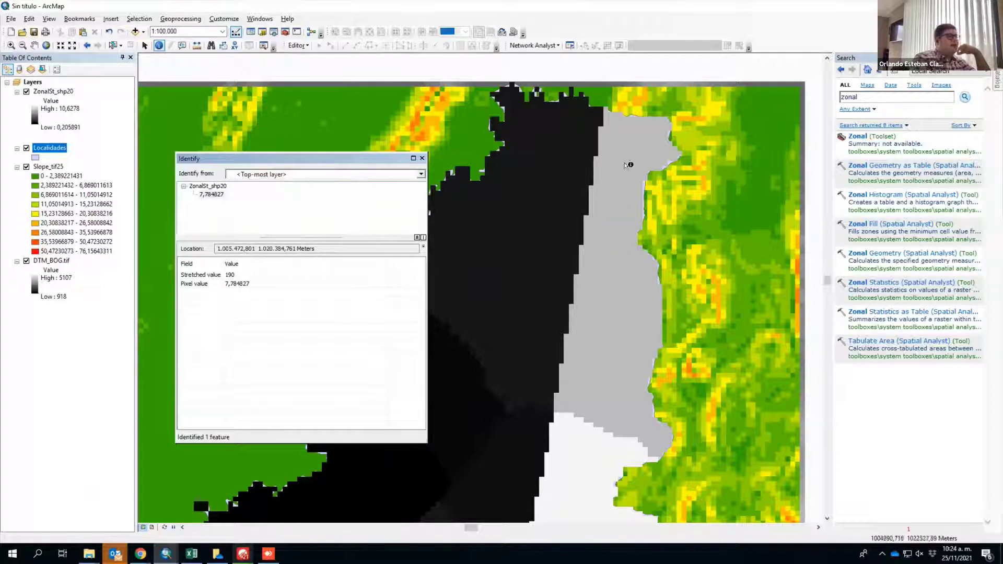
{"action": "left_click", "coordinate": [620, 245]}
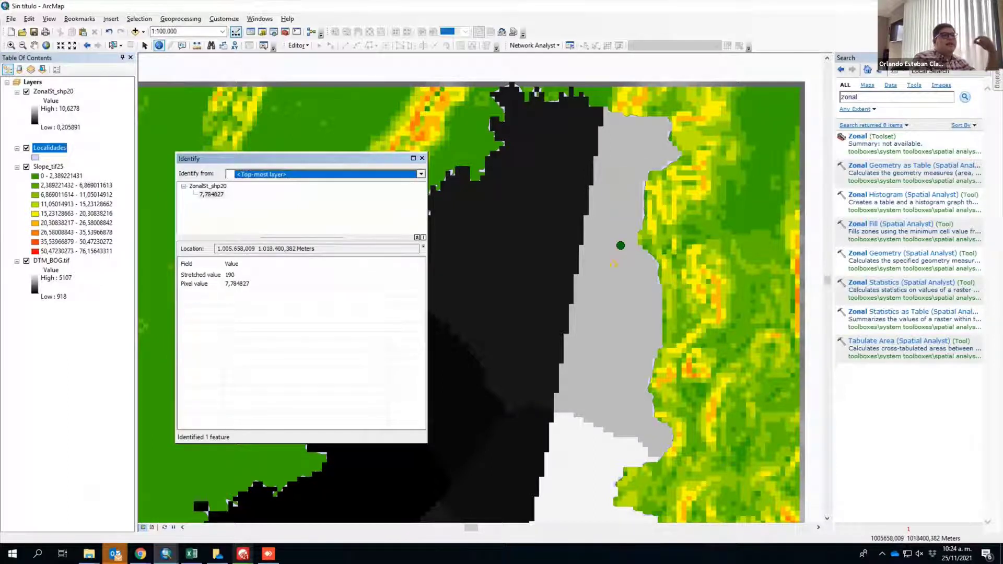
{"action": "left_click", "coordinate": [605, 288]}
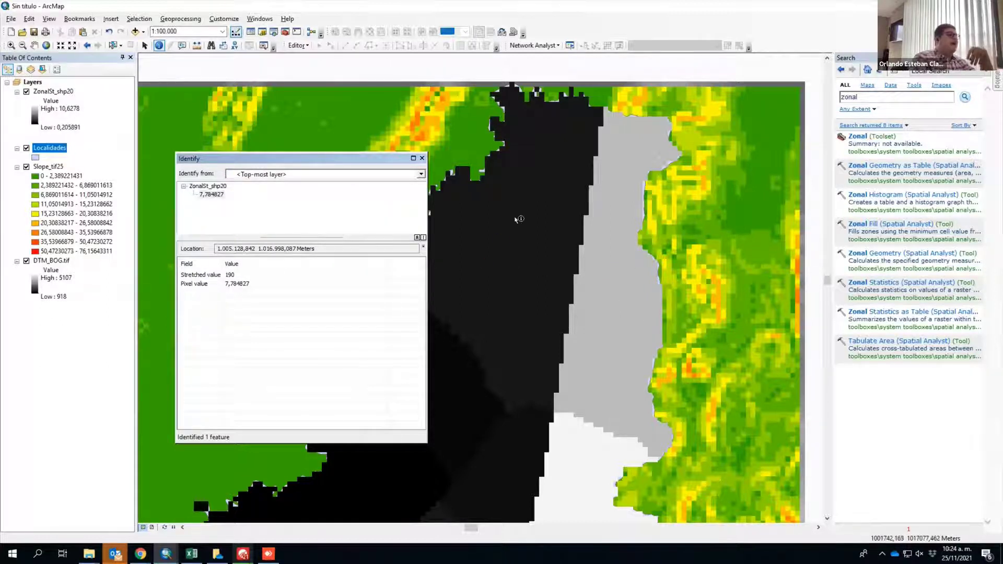
Identify the pixel values of the neighbouring dark and white zones in the zonal raster, and close the results.
{"action": "left_click", "coordinate": [518, 209]}
{"action": "left_click", "coordinate": [540, 142]}
{"action": "left_click", "coordinate": [552, 133]}
{"action": "left_click", "coordinate": [578, 458]}
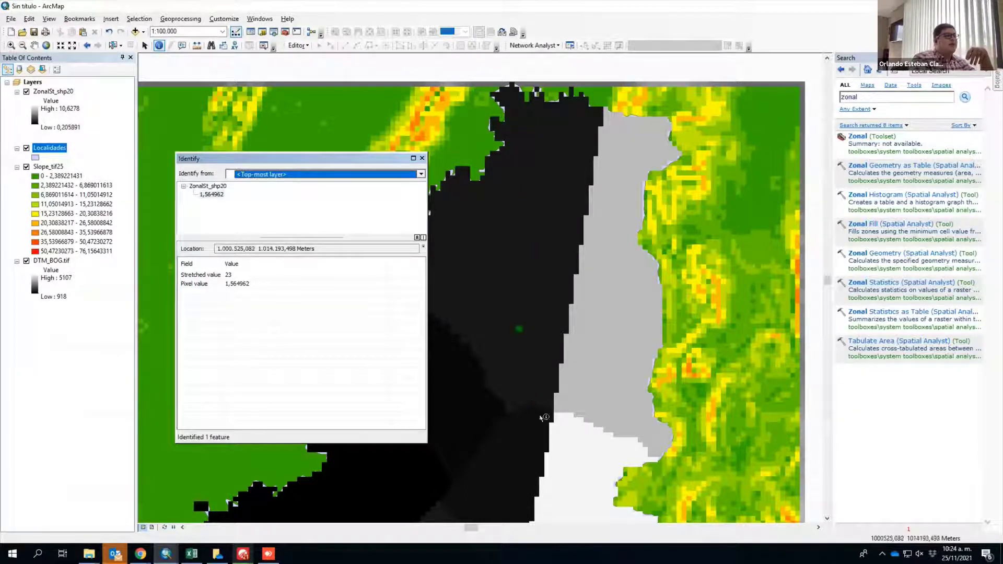
{"action": "left_click", "coordinate": [574, 438]}
{"action": "left_click", "coordinate": [576, 433]}
{"action": "left_click", "coordinate": [606, 445]}
{"action": "left_click", "coordinate": [632, 461]}
{"action": "left_click", "coordinate": [577, 482]}
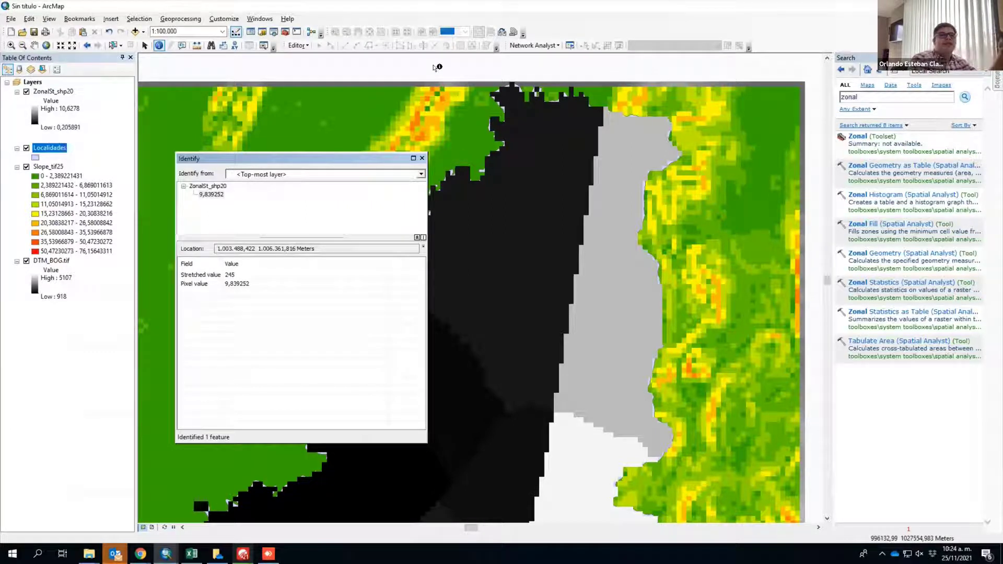
{"action": "left_click", "coordinate": [422, 158]}
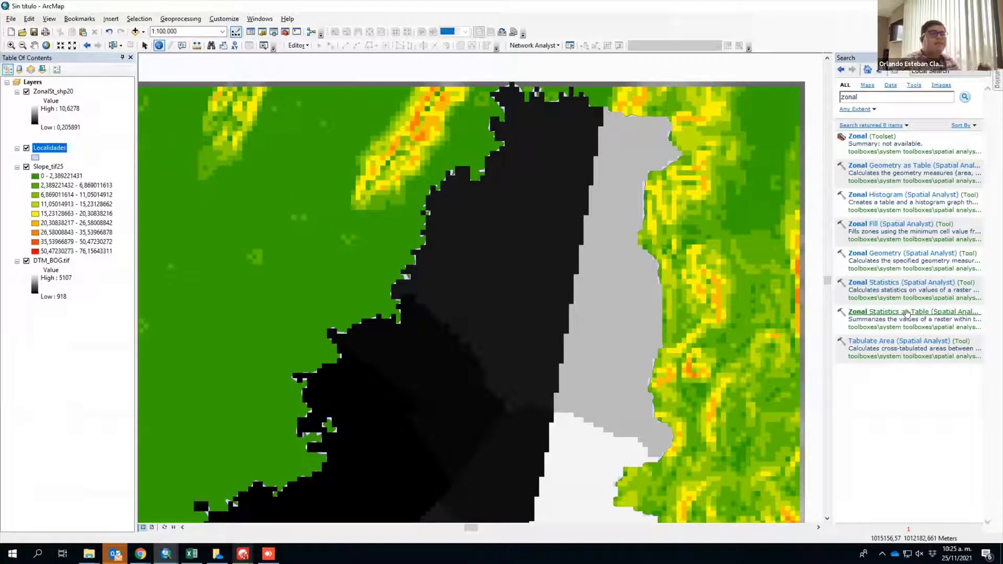
Open the Zonal Statistics as Table tool and set Localidades as the zone data with NOMB_LOC as the zone field.
{"action": "left_click", "coordinate": [907, 312]}
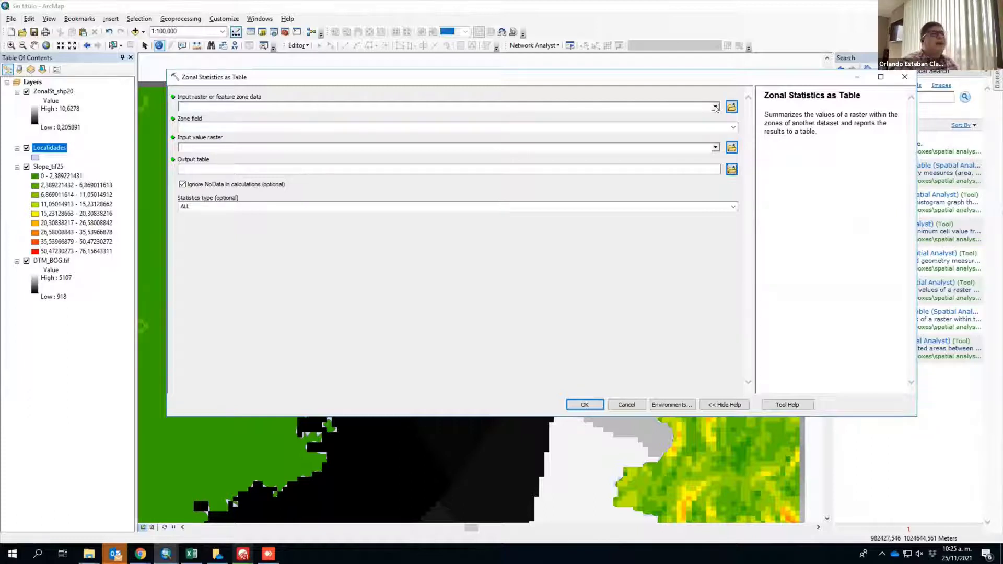
{"action": "left_click", "coordinate": [715, 108]}
{"action": "left_click", "coordinate": [213, 117]}
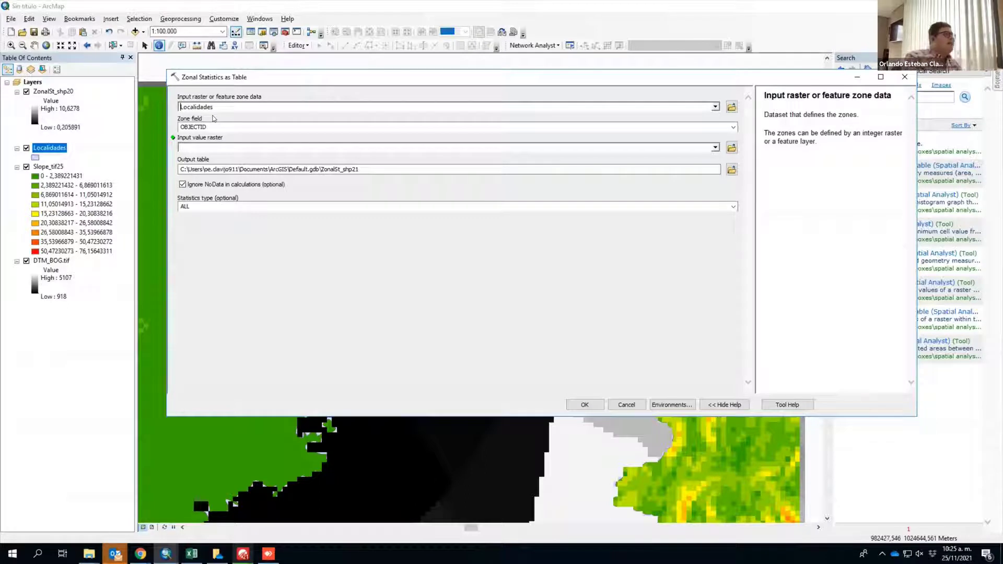
{"action": "left_click", "coordinate": [733, 128]}
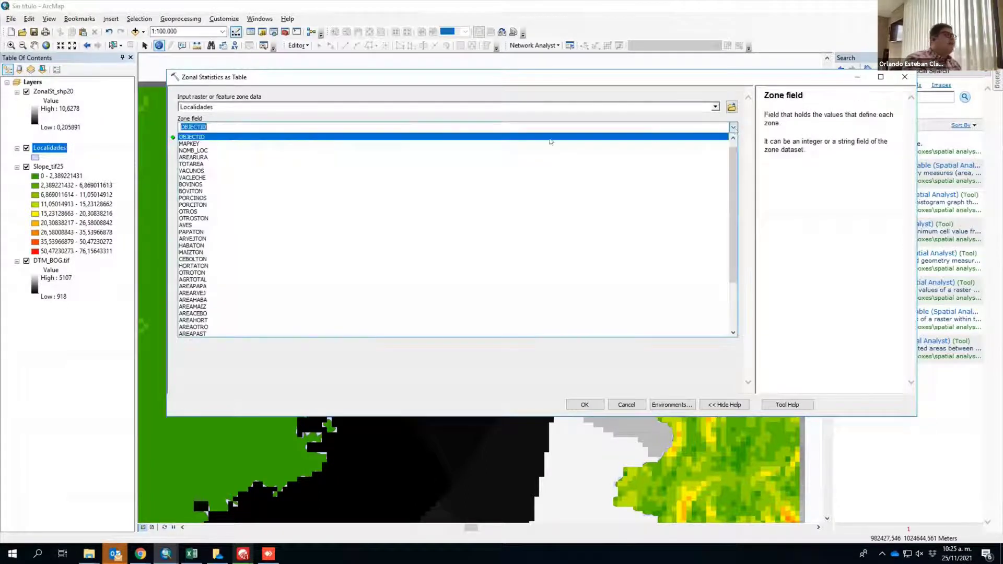
{"action": "left_click", "coordinate": [198, 151]}
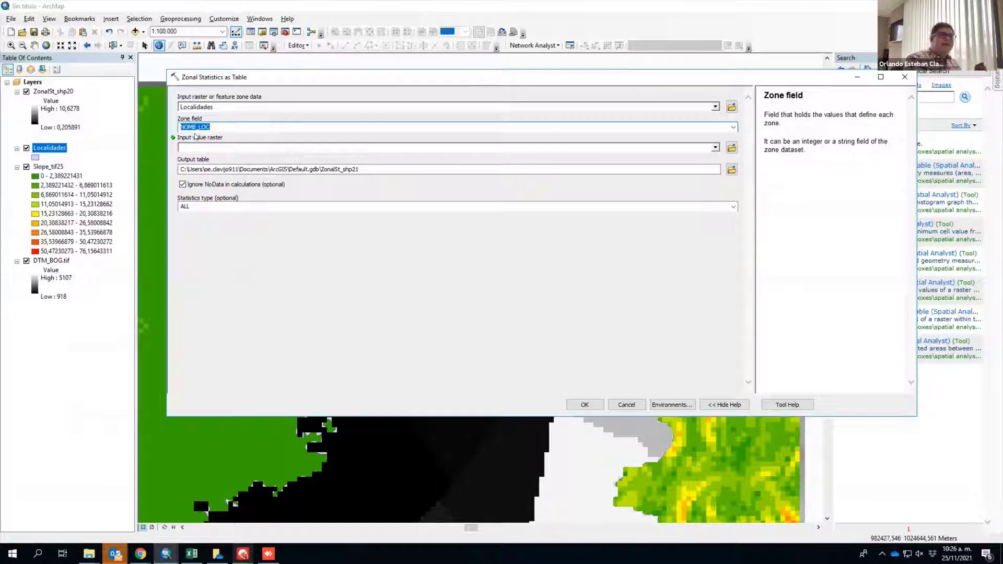
Set Slope_tif25 as the input value raster, keep the statistics type at ALL, and run Zonal Statistics as Table.
{"action": "left_click", "coordinate": [43, 167]}
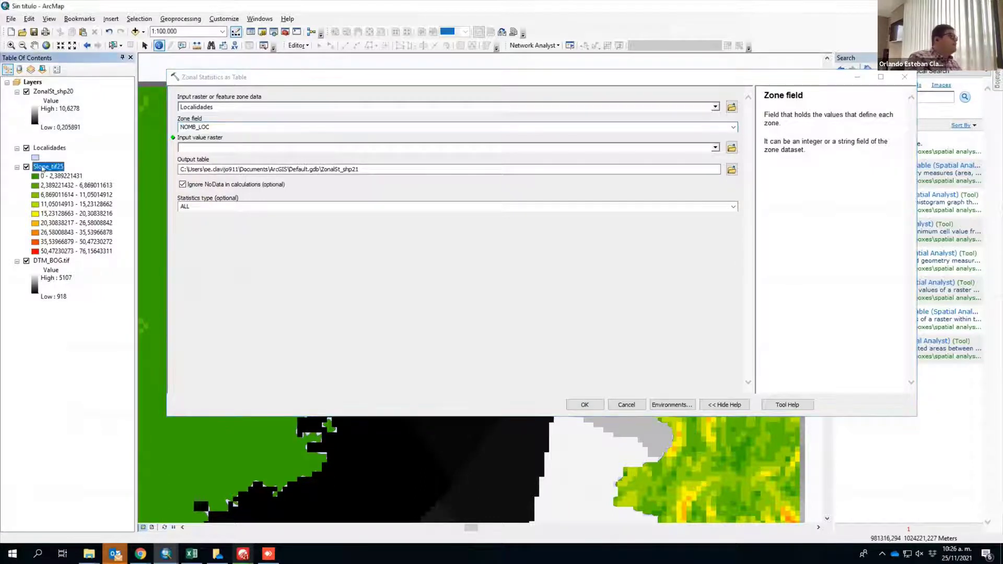
{"action": "left_click_drag", "start_coordinate": [258, 167], "coordinate": [259, 148]}
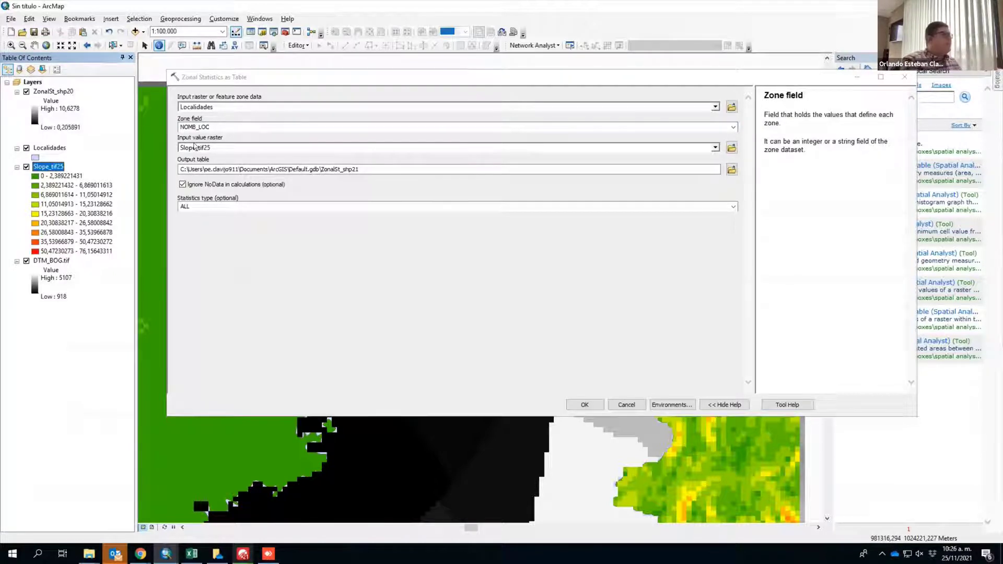
{"action": "left_click", "coordinate": [217, 207]}
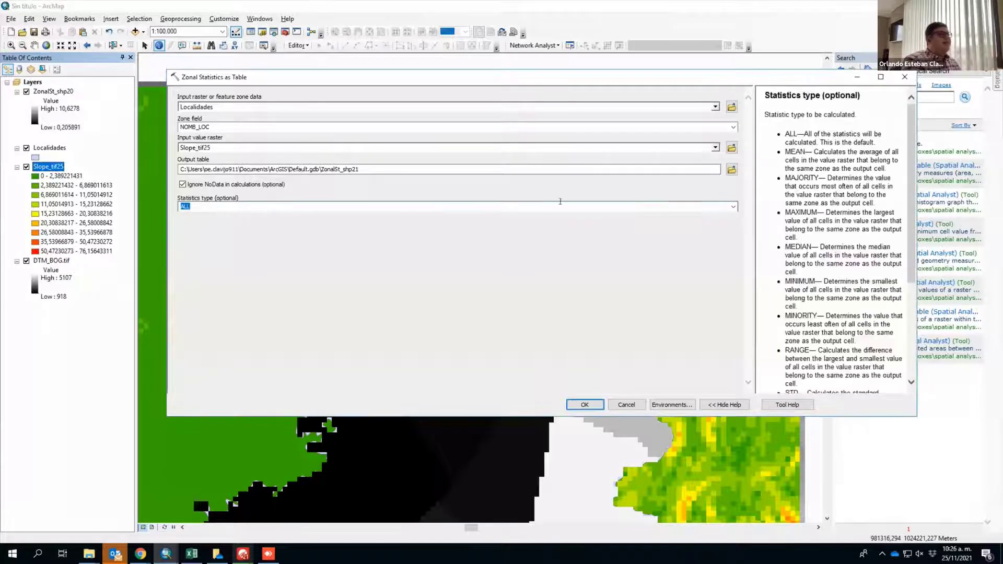
{"action": "left_click", "coordinate": [734, 207]}
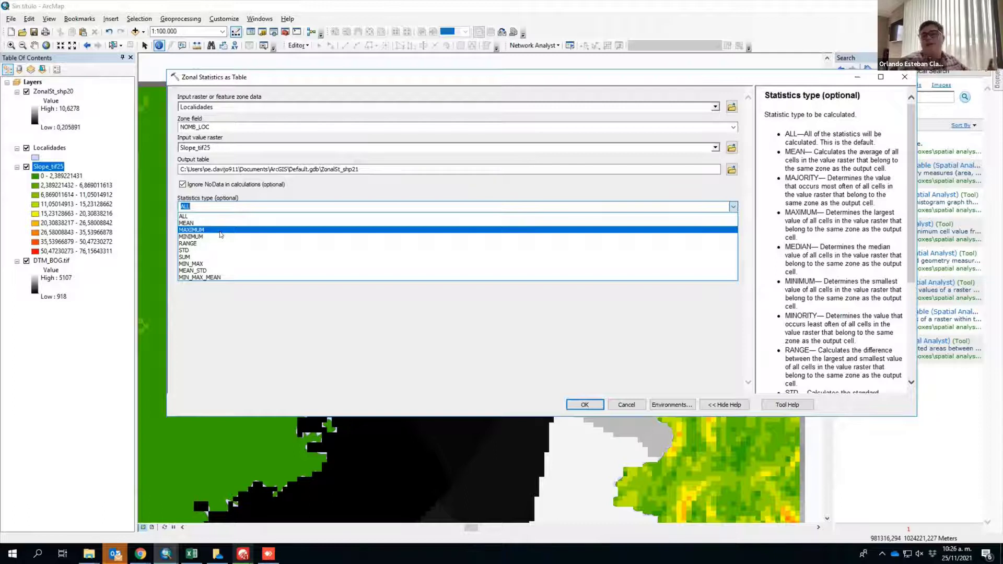
{"action": "left_click", "coordinate": [409, 215]}
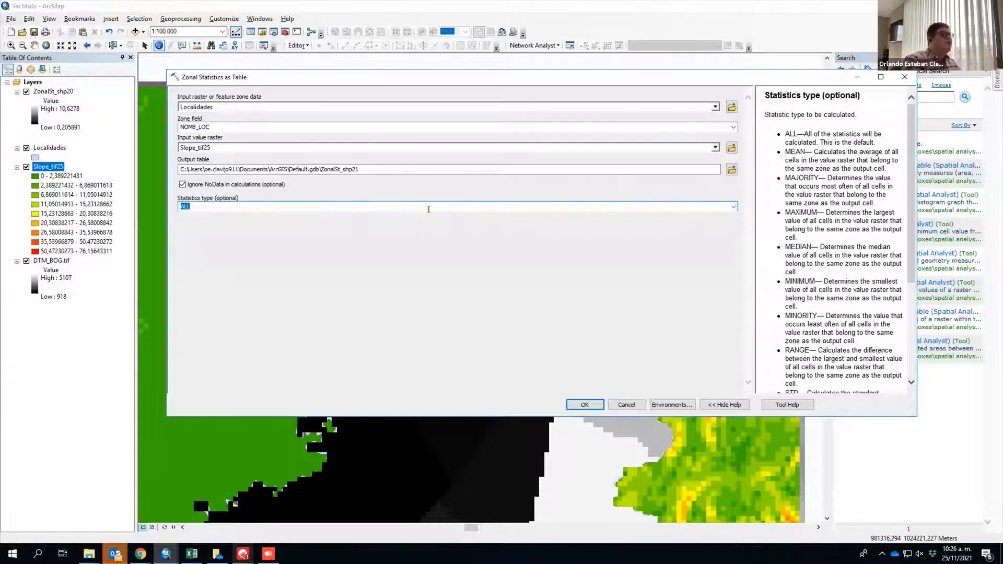
{"action": "left_click", "coordinate": [583, 404]}
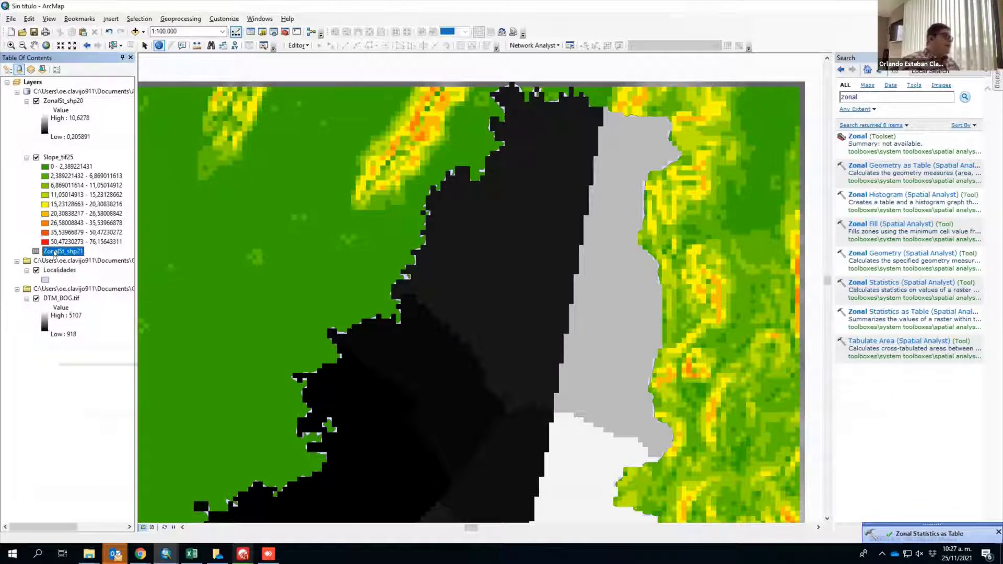
Open the new zonal statistics table, select the FONTIBON record to examine its slope statistics, and close the table.
{"action": "right_click", "coordinate": [55, 253]}
{"action": "left_click", "coordinate": [82, 257]}
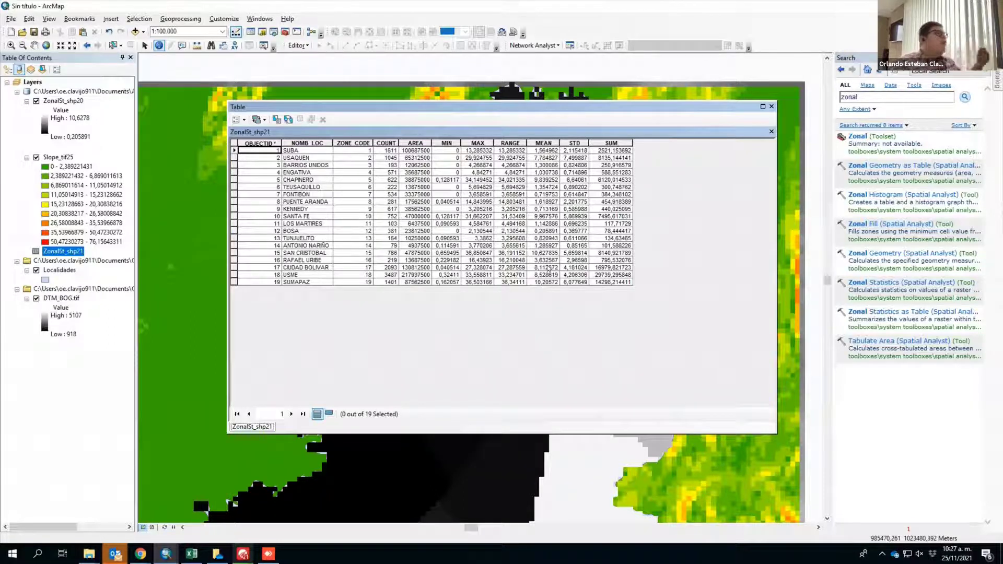
{"action": "left_click", "coordinate": [286, 195]}
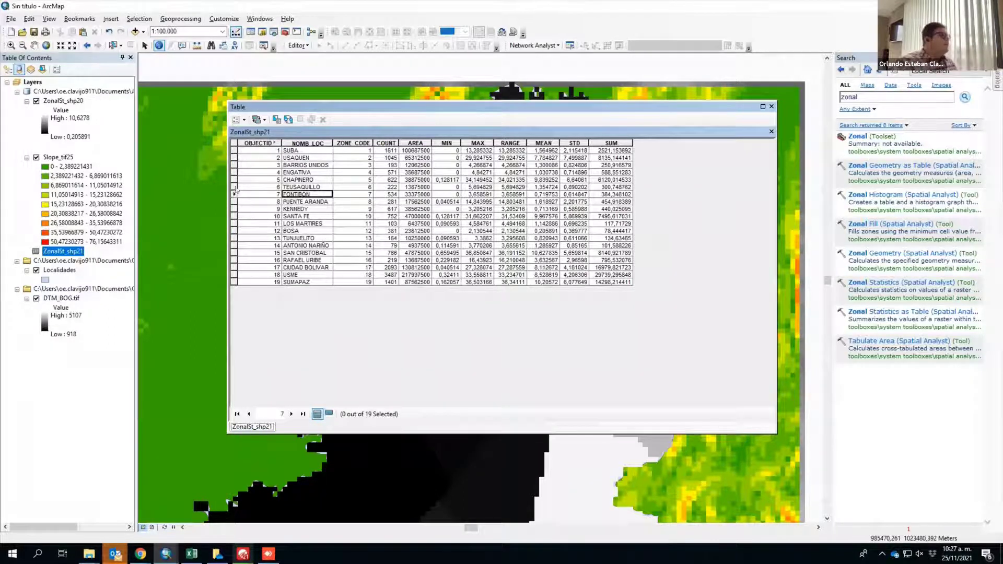
{"action": "left_click", "coordinate": [234, 195]}
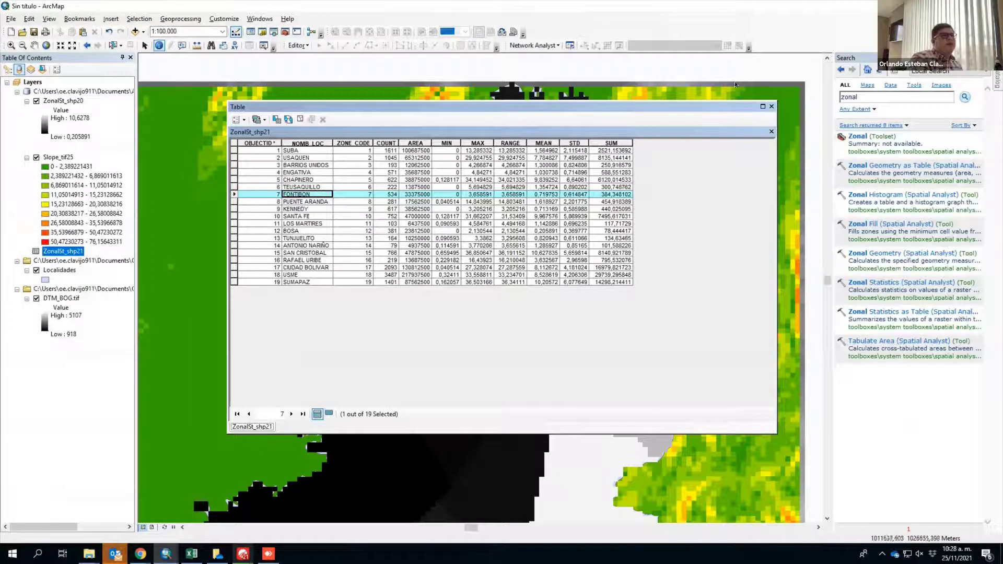
{"action": "left_click", "coordinate": [771, 107]}
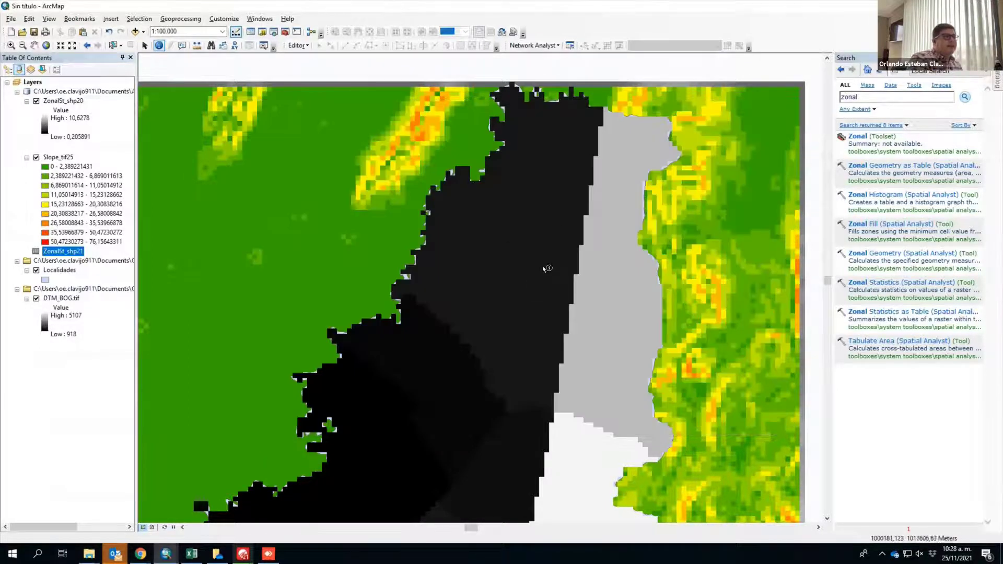
List the layers by drawing order and select the zonal statistics raster layer.
{"action": "scroll", "coordinate": [556, 284], "scroll_direction": "up", "scroll_amount": 1}
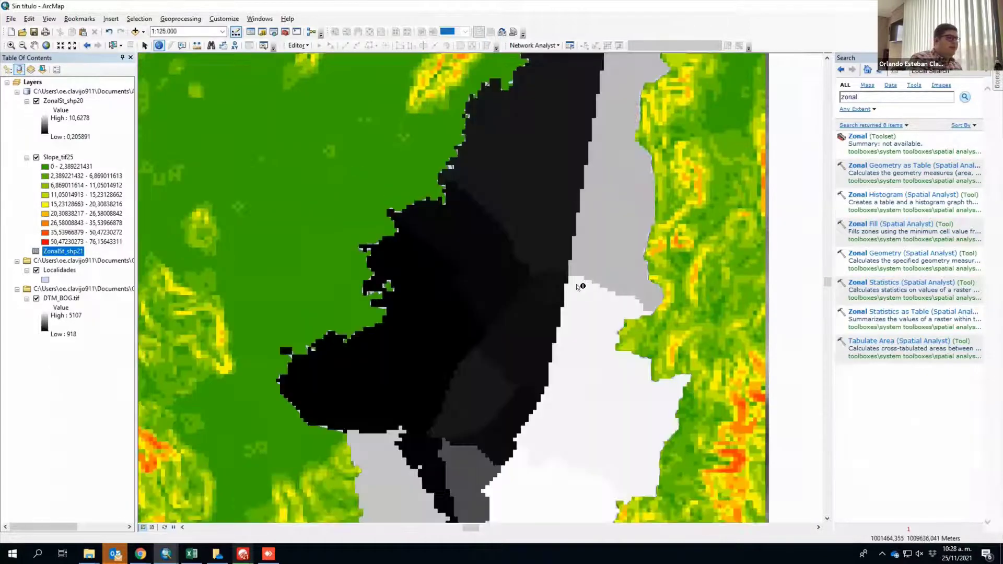
{"action": "scroll", "coordinate": [579, 287], "scroll_direction": "up", "scroll_amount": 1}
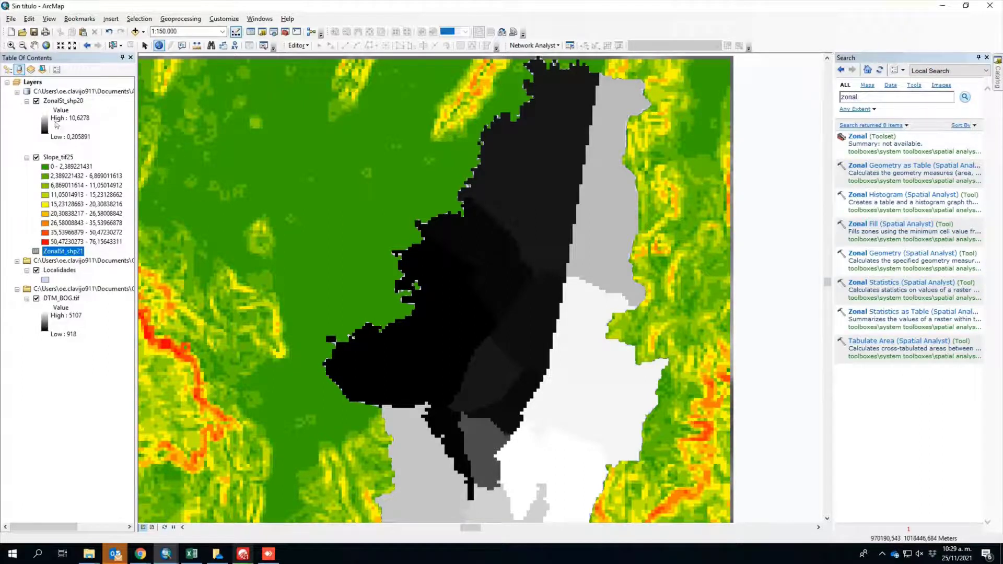
{"action": "left_click", "coordinate": [8, 70]}
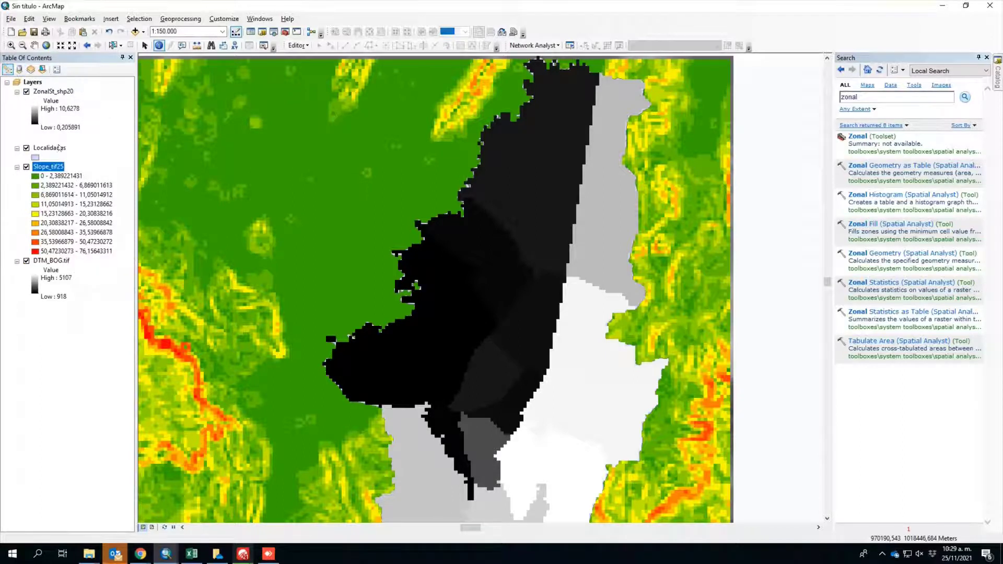
{"action": "left_click", "coordinate": [52, 93]}
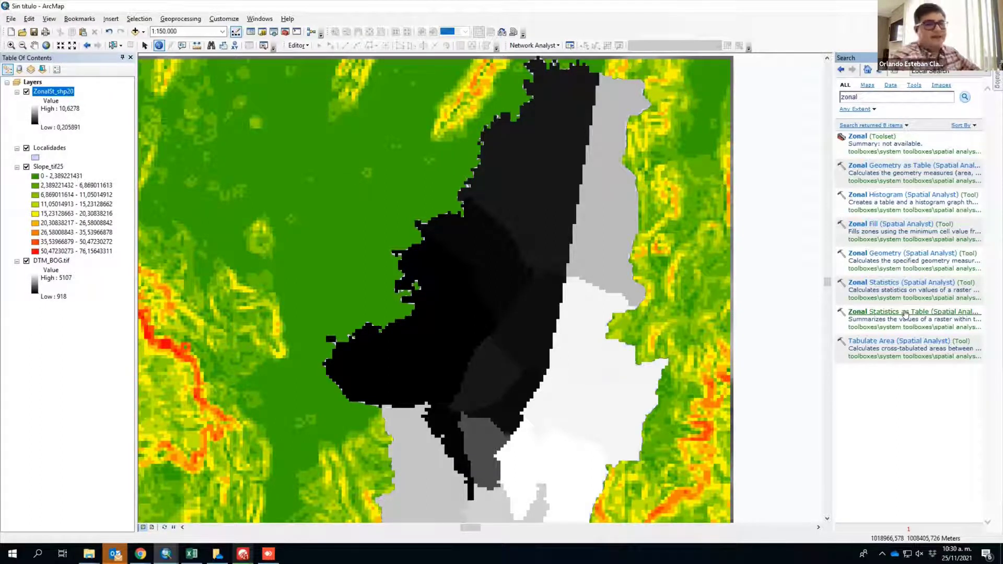
Hide the zonal statistics raster, Slope_tif25 and Localidades layers so only DTM_BOG.tif is displayed.
{"action": "left_click_drag", "start_coordinate": [604, 285], "coordinate": [571, 261]}
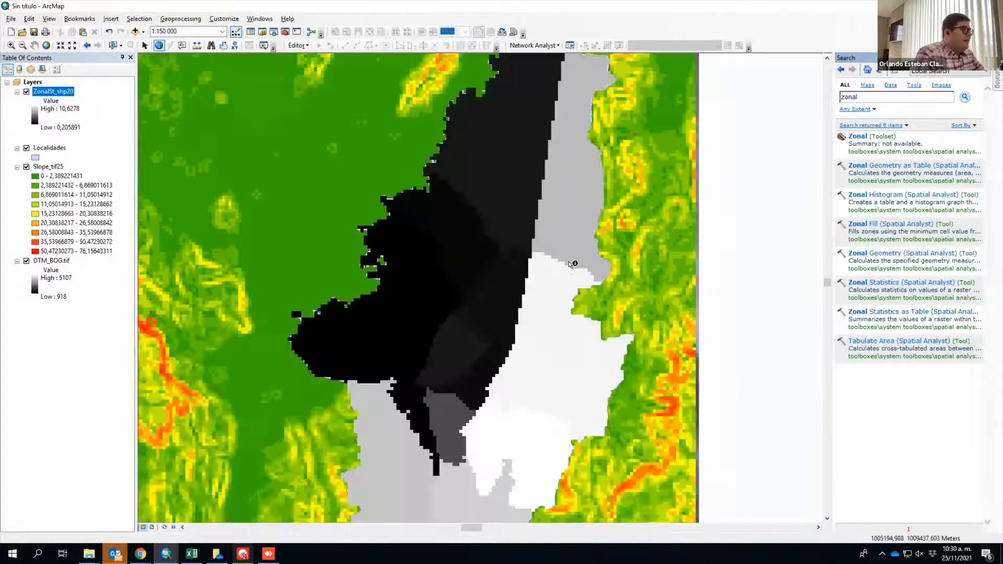
{"action": "scroll", "coordinate": [570, 262], "scroll_direction": "down", "scroll_amount": 2}
{"action": "scroll", "coordinate": [571, 262], "scroll_direction": "up", "scroll_amount": 4}
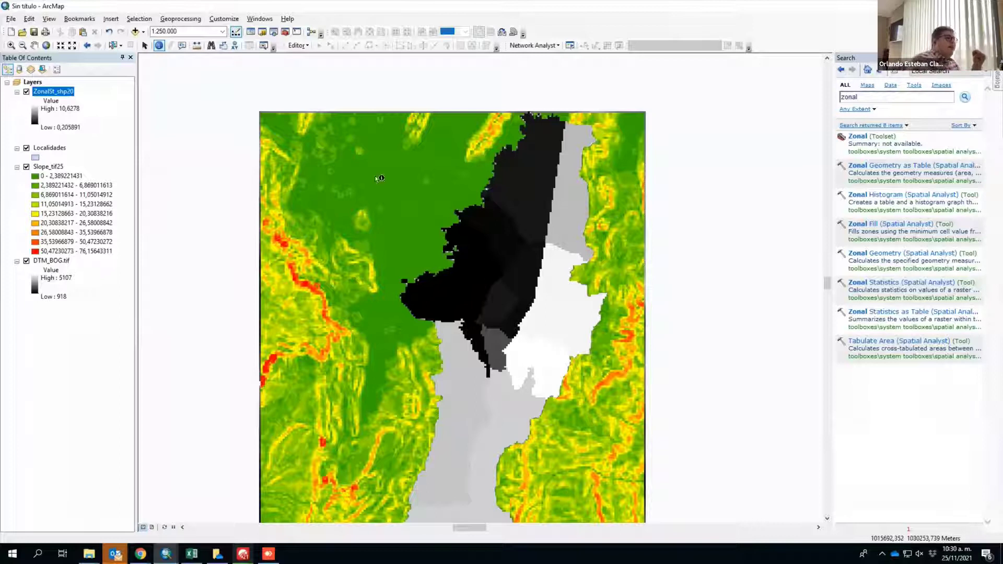
{"action": "left_click", "coordinate": [26, 92]}
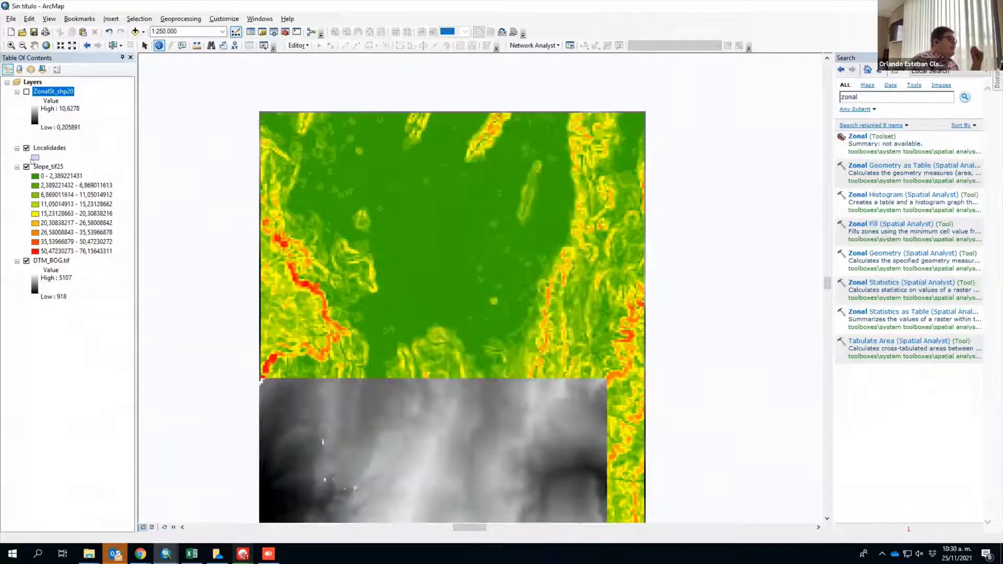
{"action": "left_click", "coordinate": [26, 166]}
{"action": "left_click", "coordinate": [26, 148]}
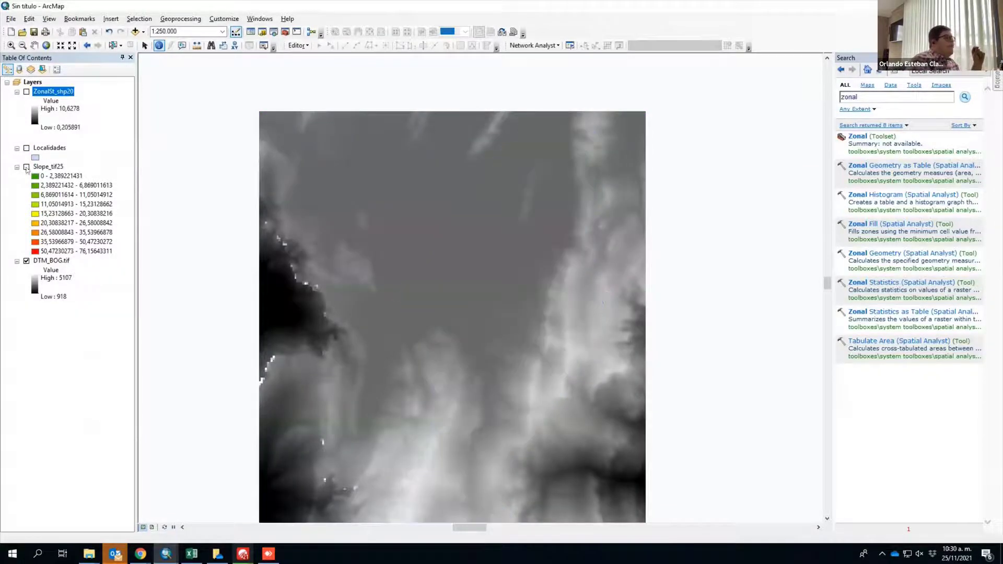
{"action": "left_click_drag", "start_coordinate": [629, 231], "coordinate": [622, 167]}
{"action": "left_click_drag", "start_coordinate": [571, 222], "coordinate": [542, 187]}
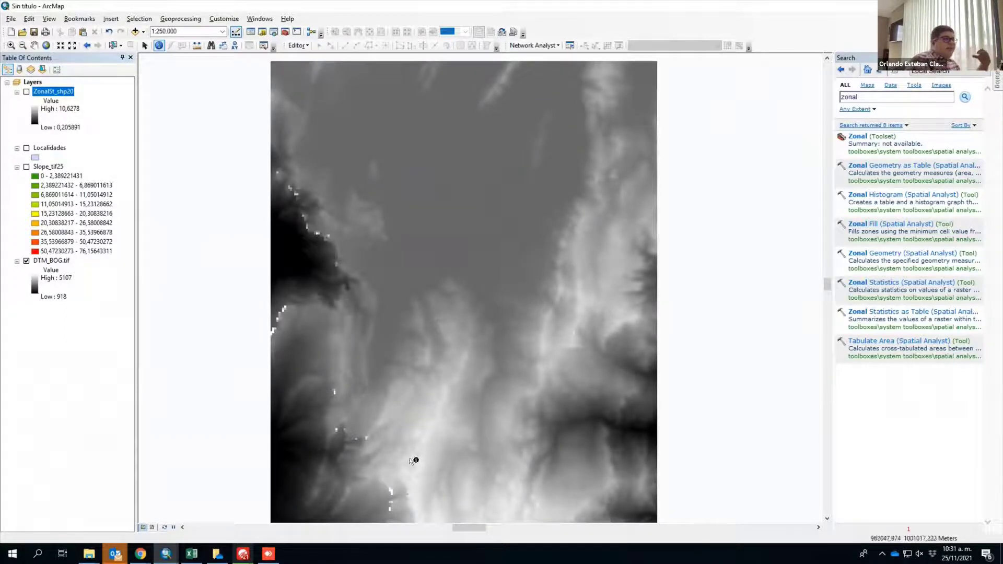
Search the tools for "contour" and open the Spatial Analyst Contour tool.
{"action": "left_click", "coordinate": [856, 97]}
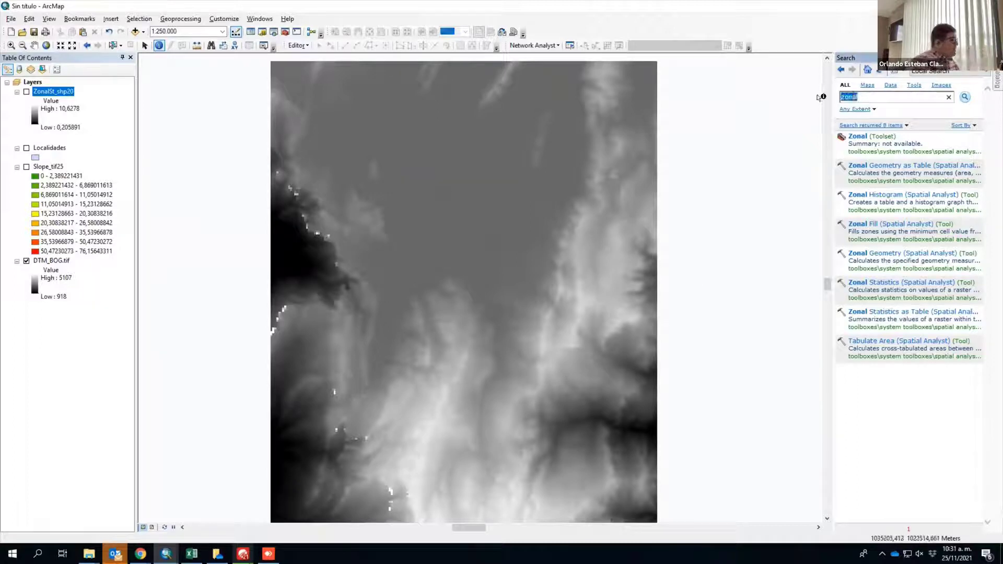
{"action": "type", "text": "contour"}
{"action": "key", "text": "Return"}
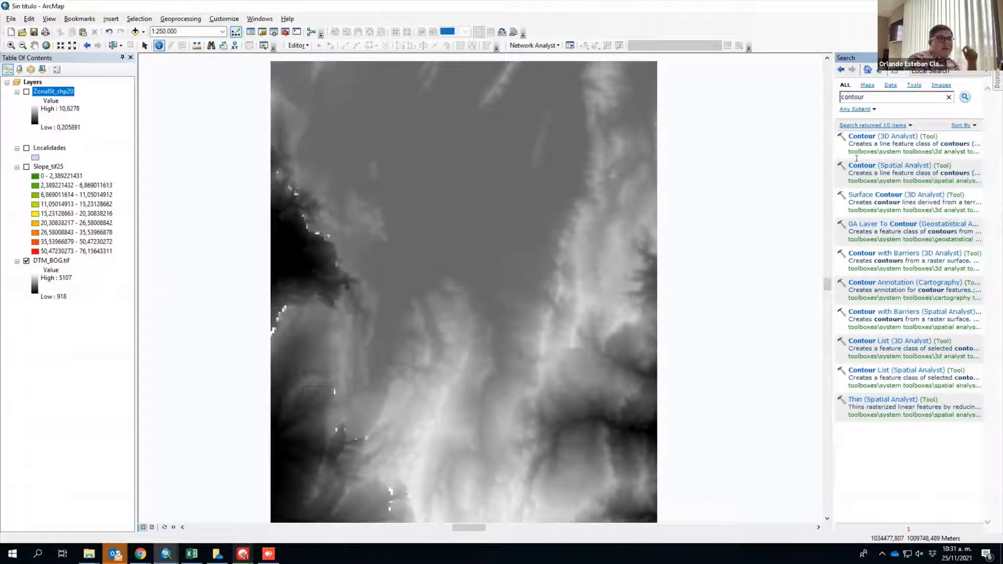
{"action": "left_click", "coordinate": [889, 166]}
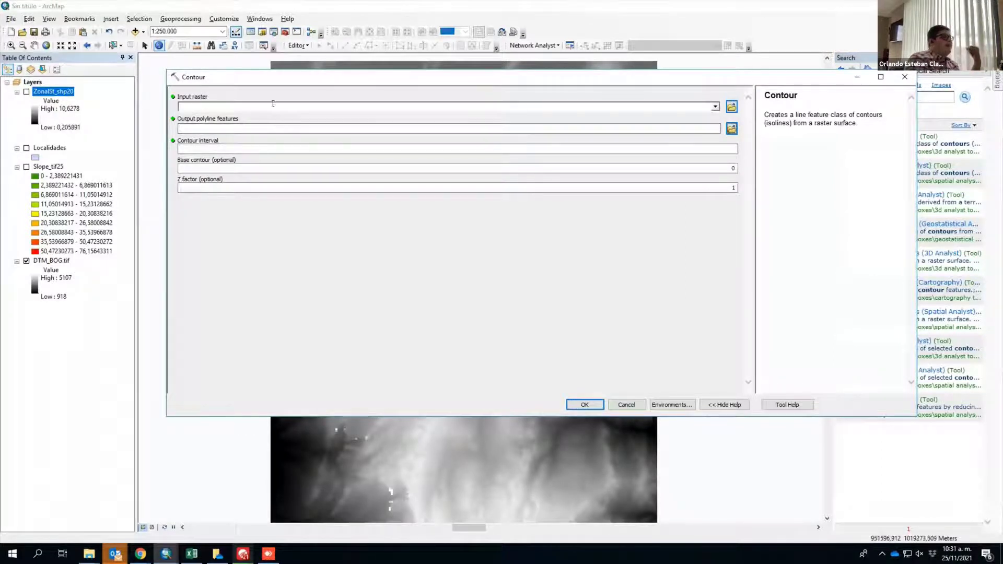
Generate contour lines from DTM_BOG.tif with a contour interval of 50, keeping the default output, base contour 0 and Z factor 1.
{"action": "left_click", "coordinate": [715, 107]}
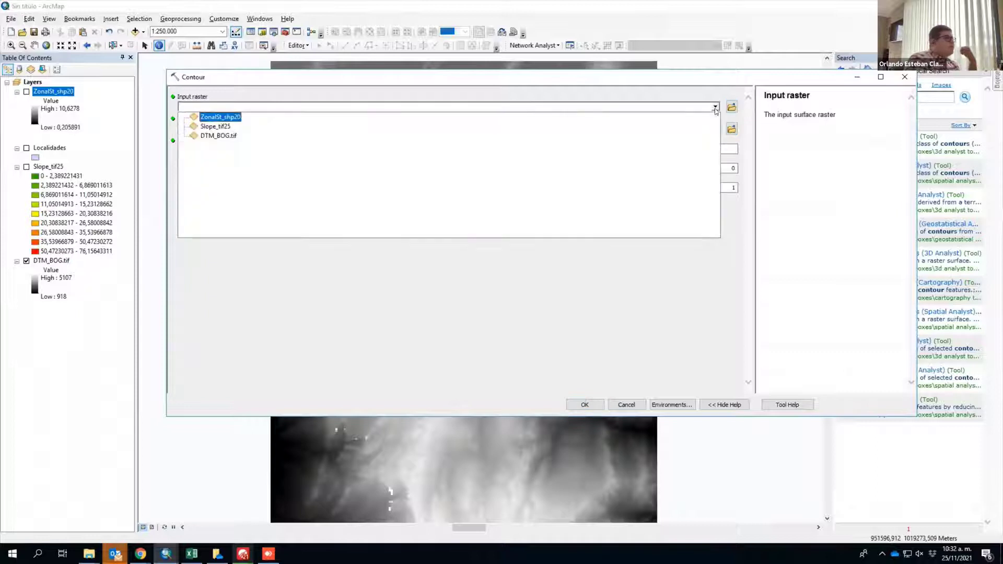
{"action": "left_click", "coordinate": [228, 136]}
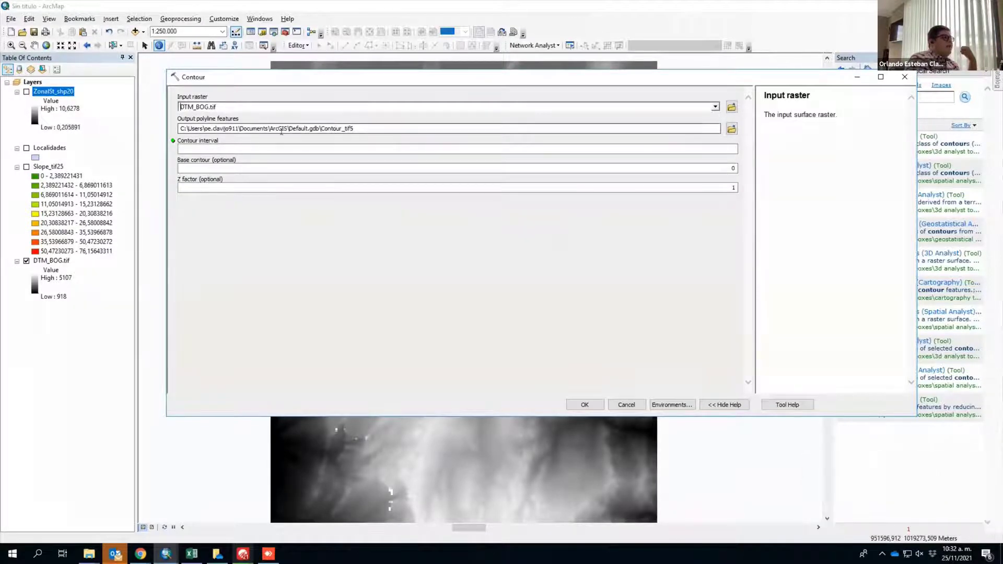
{"action": "left_click", "coordinate": [289, 145]}
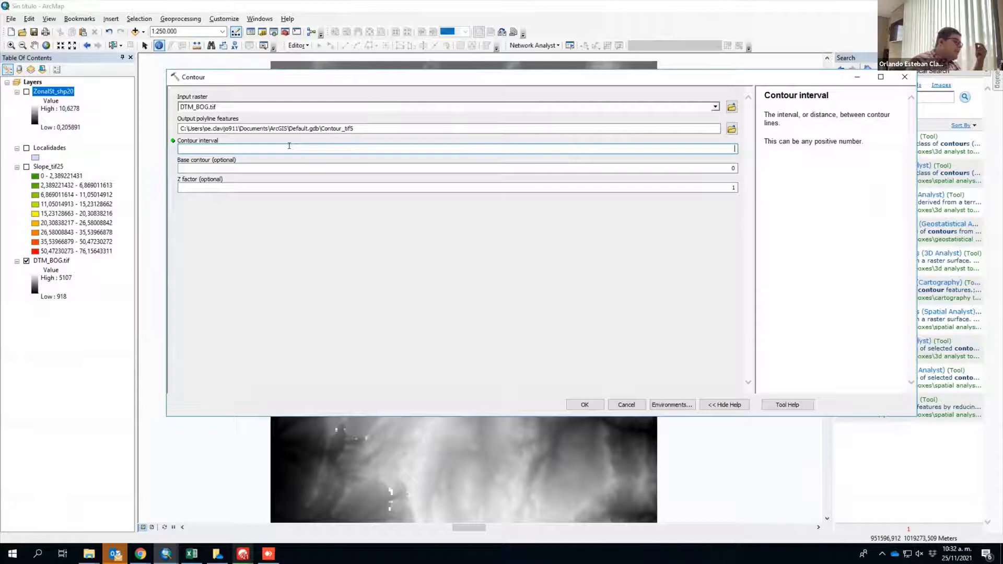
{"action": "type", "text": "50"}
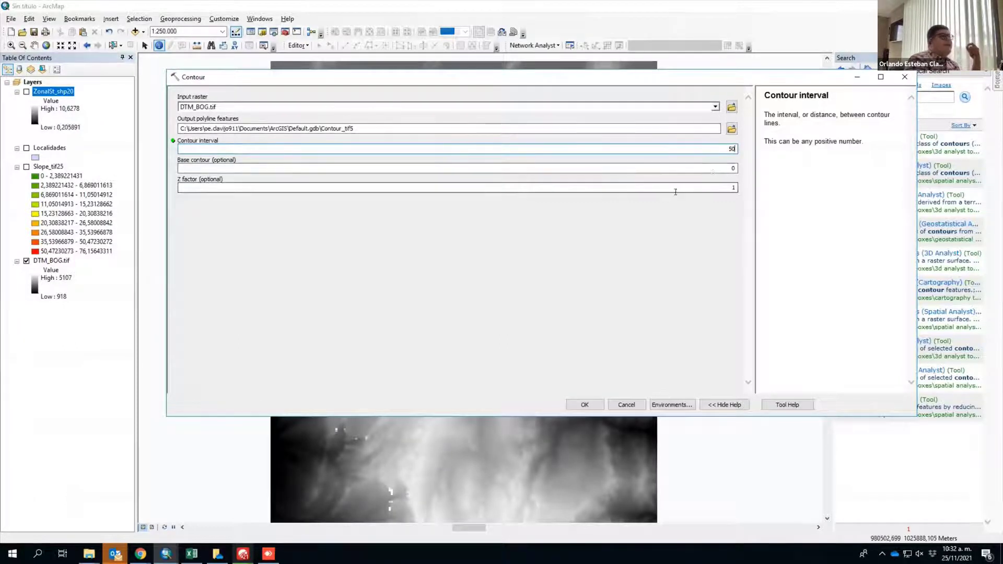
{"action": "left_click", "coordinate": [719, 168]}
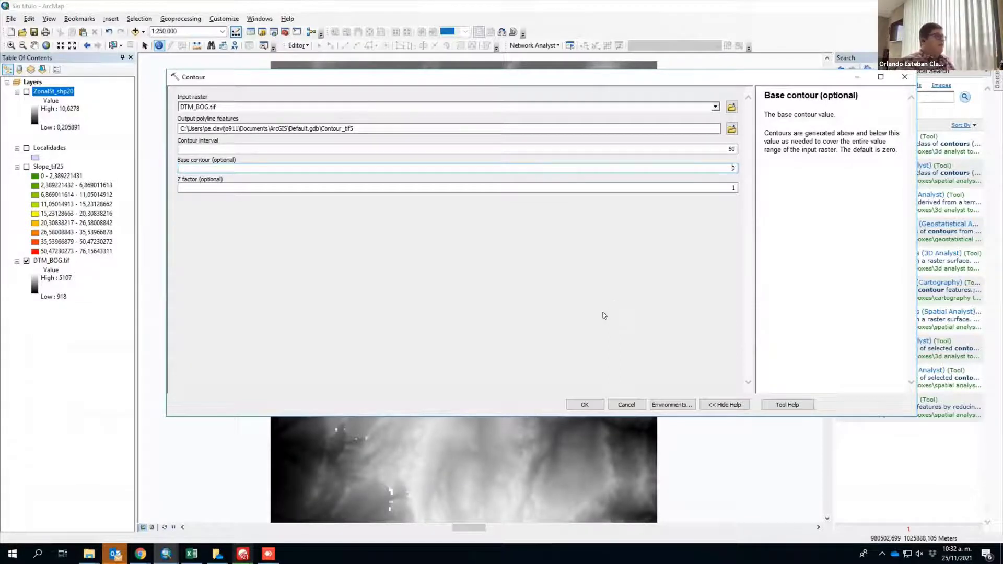
{"action": "left_click", "coordinate": [584, 404]}
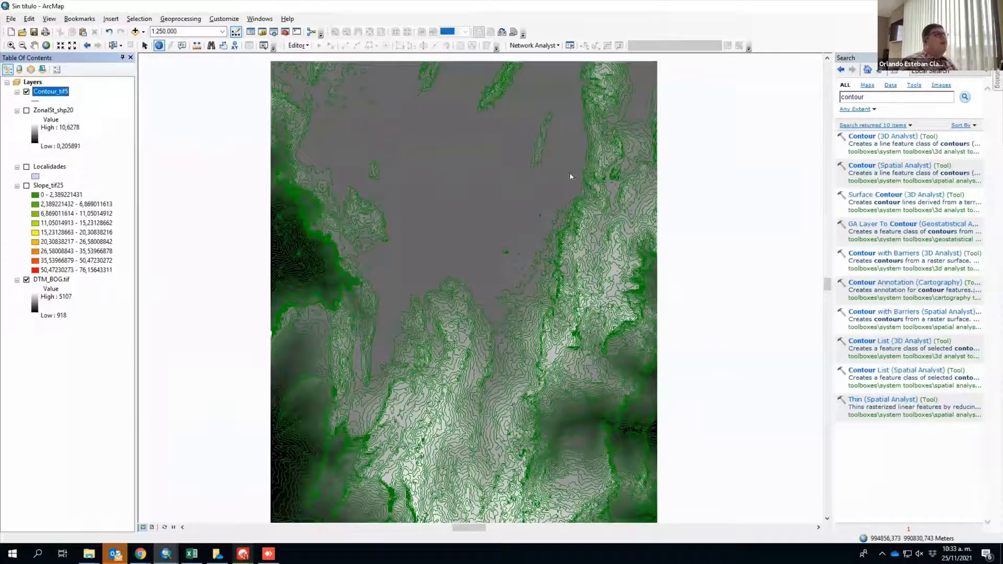
Open the new contour layer's attribute table and examine the Contour elevation values down to the last records.
{"action": "right_click", "coordinate": [55, 93]}
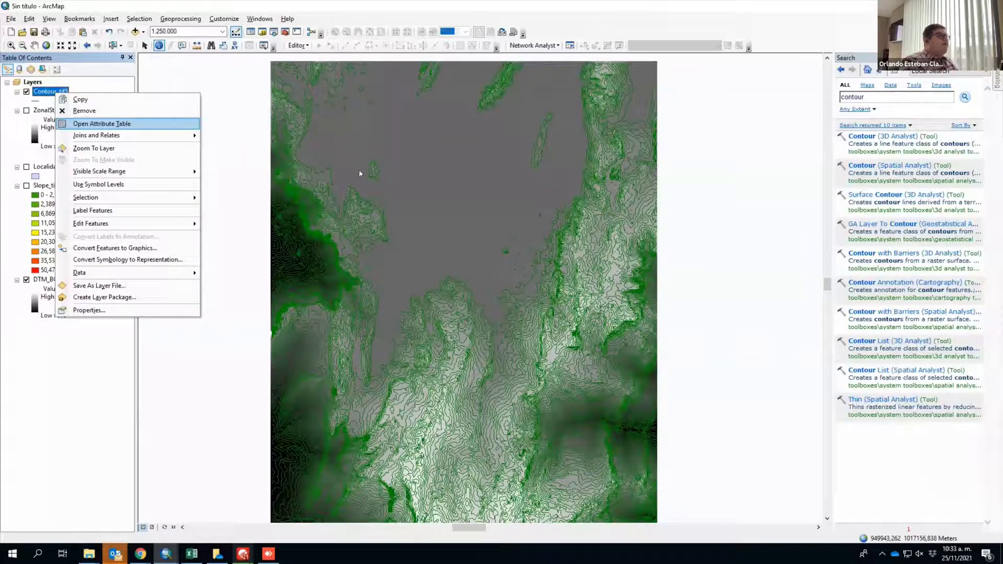
{"action": "key", "text": "Return"}
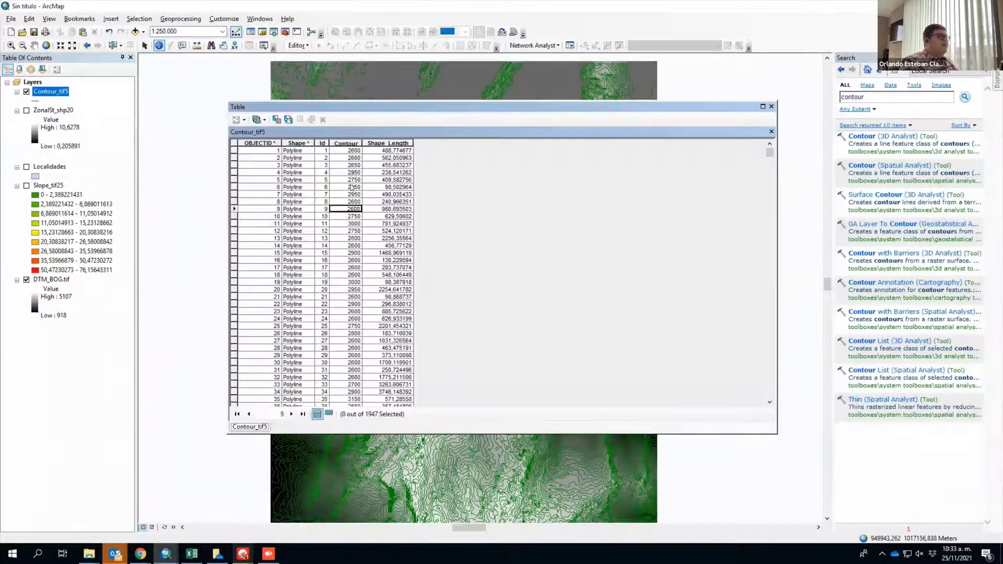
{"action": "left_click", "coordinate": [351, 186]}
{"action": "left_click", "coordinate": [351, 179]}
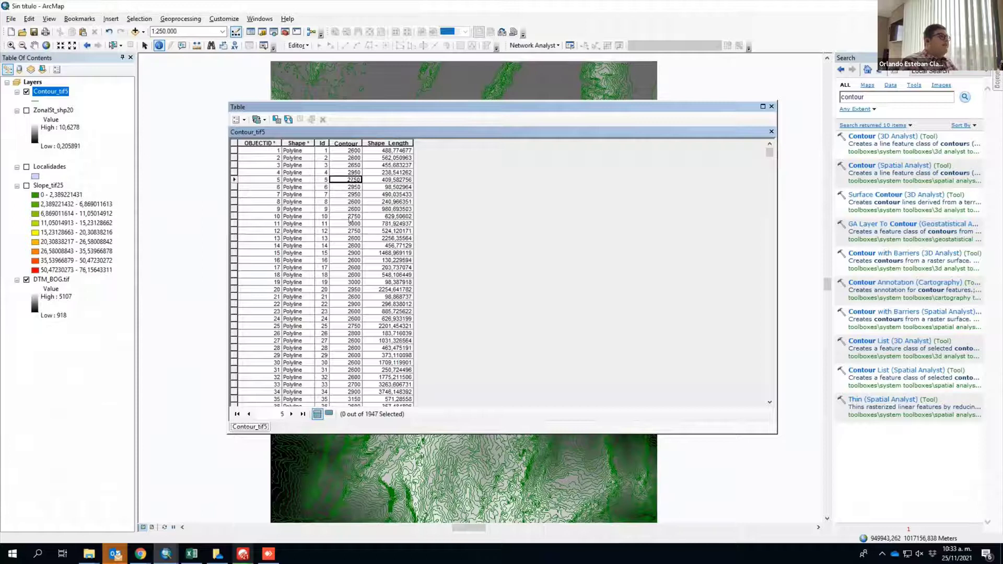
{"action": "left_click", "coordinate": [351, 238]}
{"action": "left_click", "coordinate": [351, 230]}
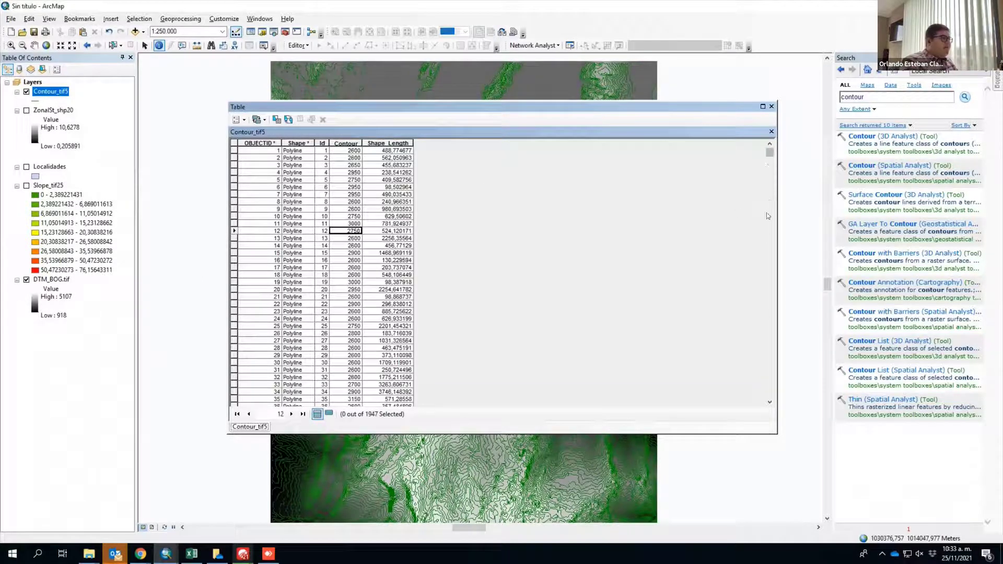
{"action": "left_click", "coordinate": [767, 363]}
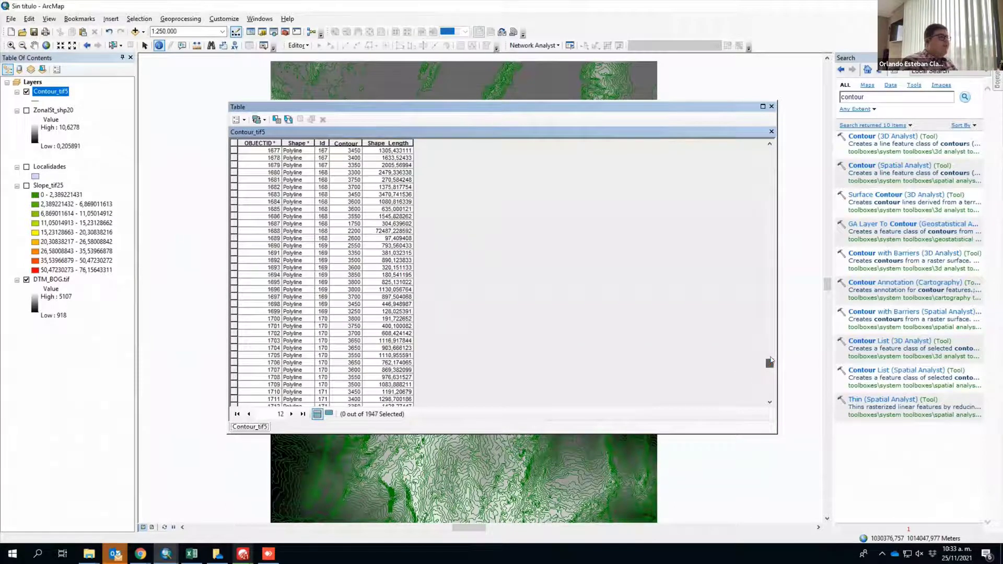
{"action": "scroll", "coordinate": [771, 360], "scroll_direction": "down", "scroll_amount": 5}
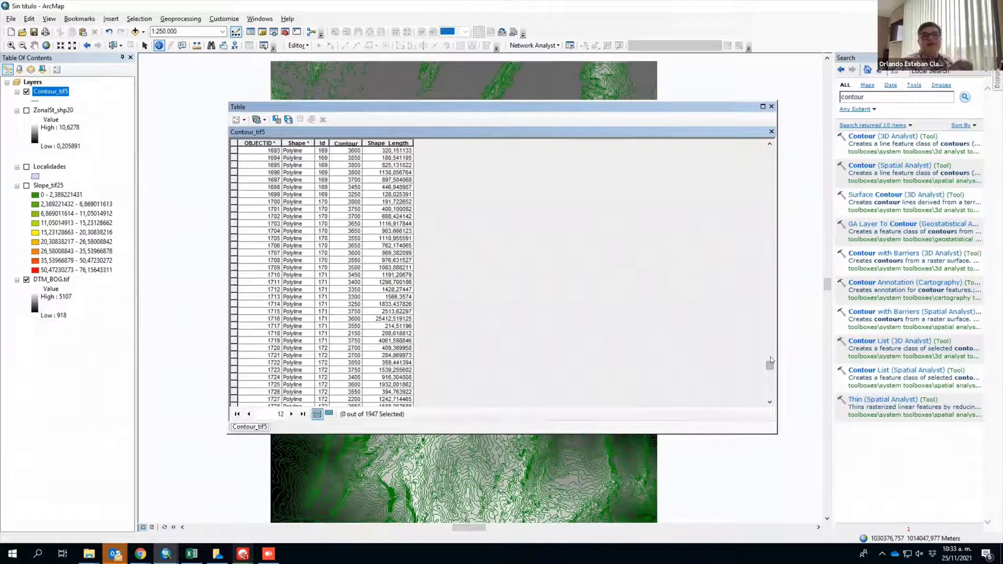
{"action": "left_click_drag", "start_coordinate": [767, 372], "coordinate": [769, 397]}
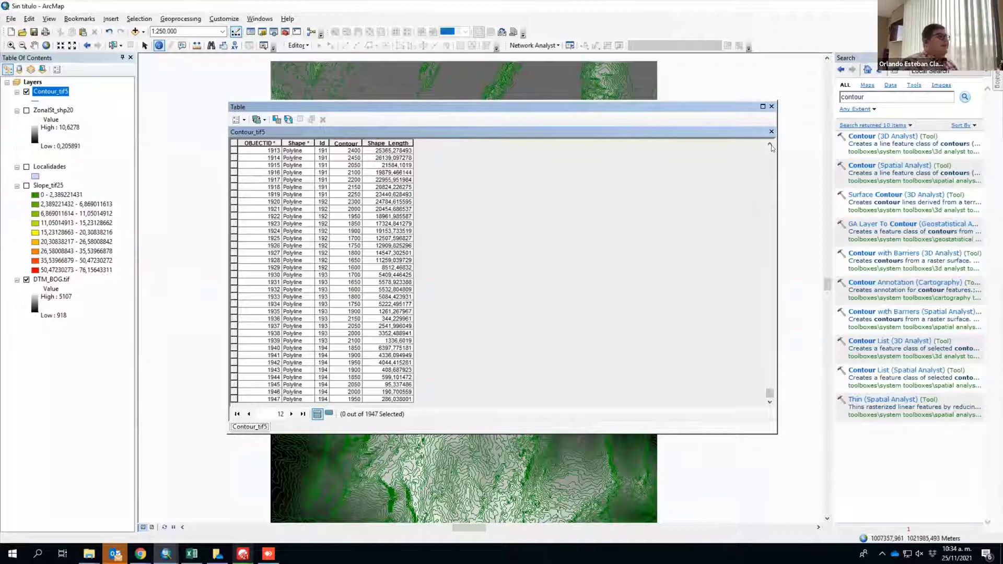
Close the contour attribute table, search the tools for "extract by mask" and open the Spatial Analyst Extract by Mask tool.
{"action": "left_click", "coordinate": [770, 106]}
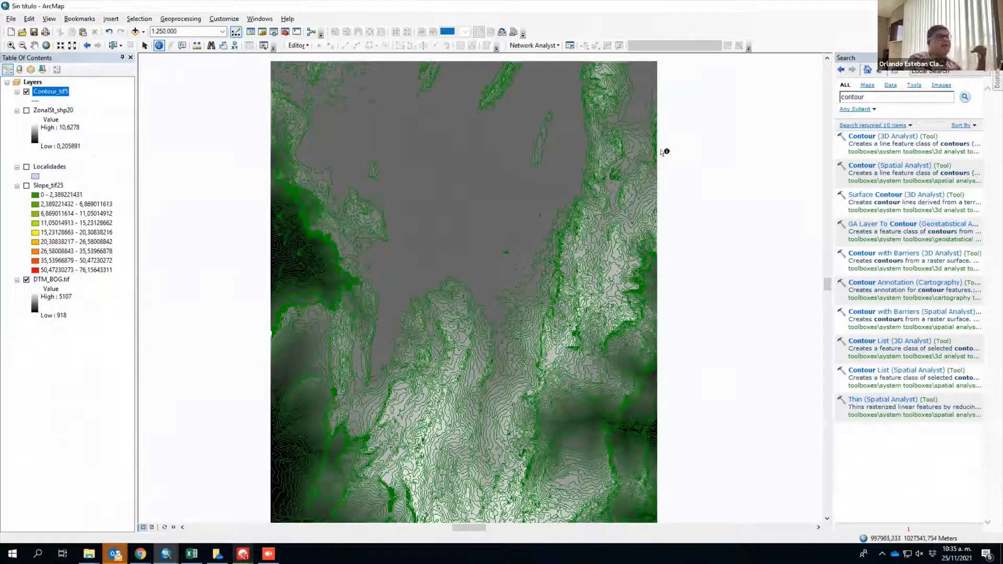
{"action": "double_click", "coordinate": [840, 97]}
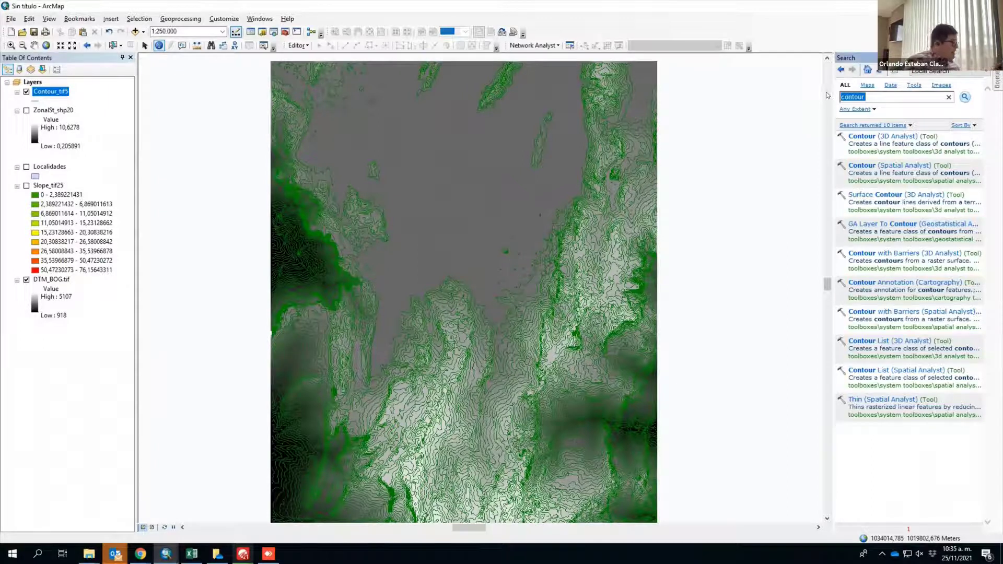
{"action": "type", "text": "extract"}
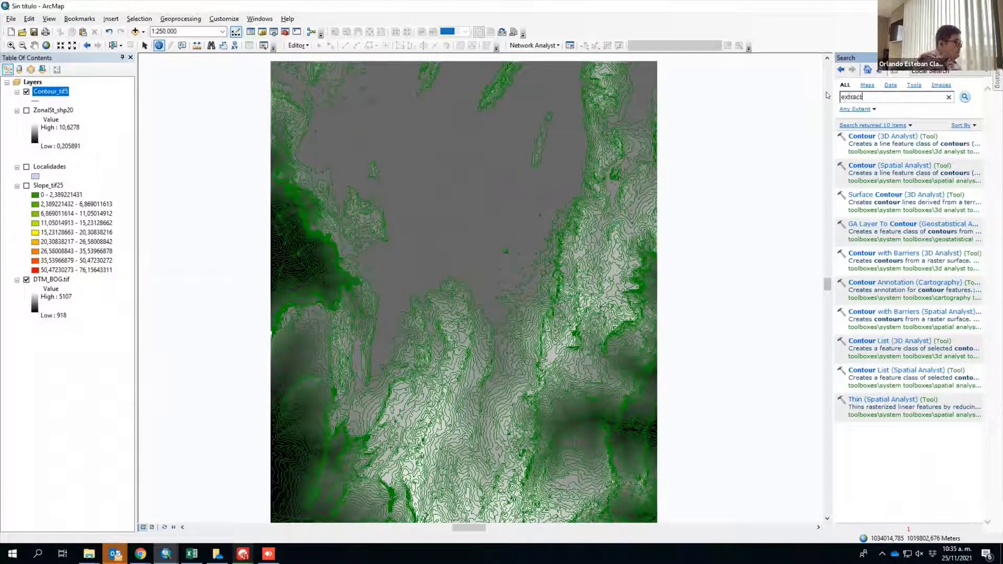
{"action": "type", "text": " by mask"}
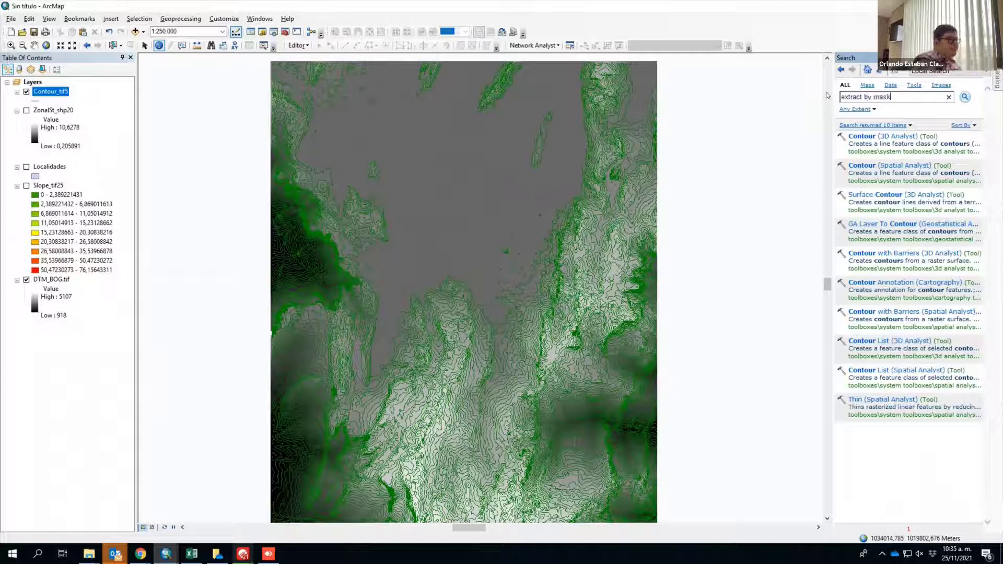
{"action": "key", "text": "Return"}
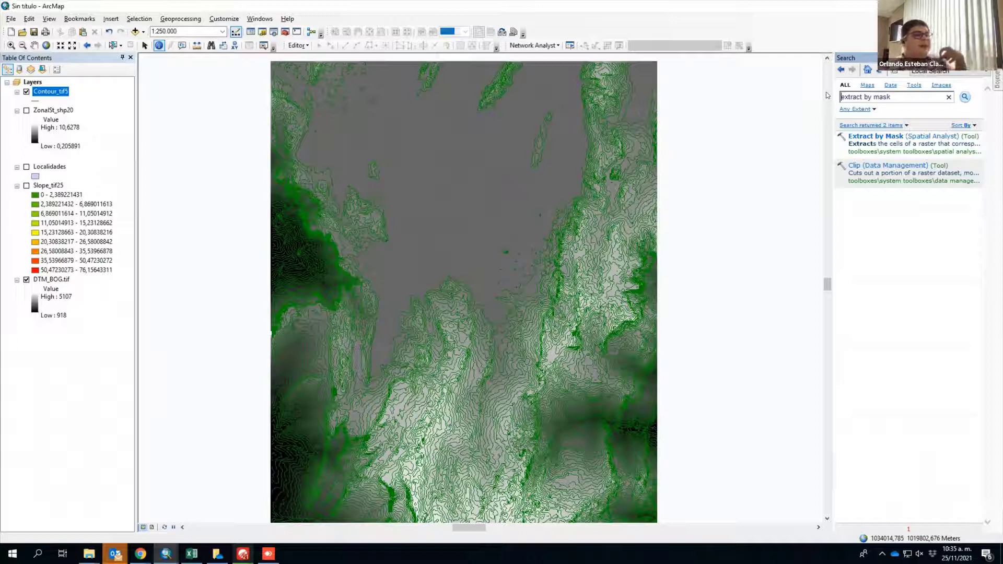
{"action": "left_click", "coordinate": [890, 136]}
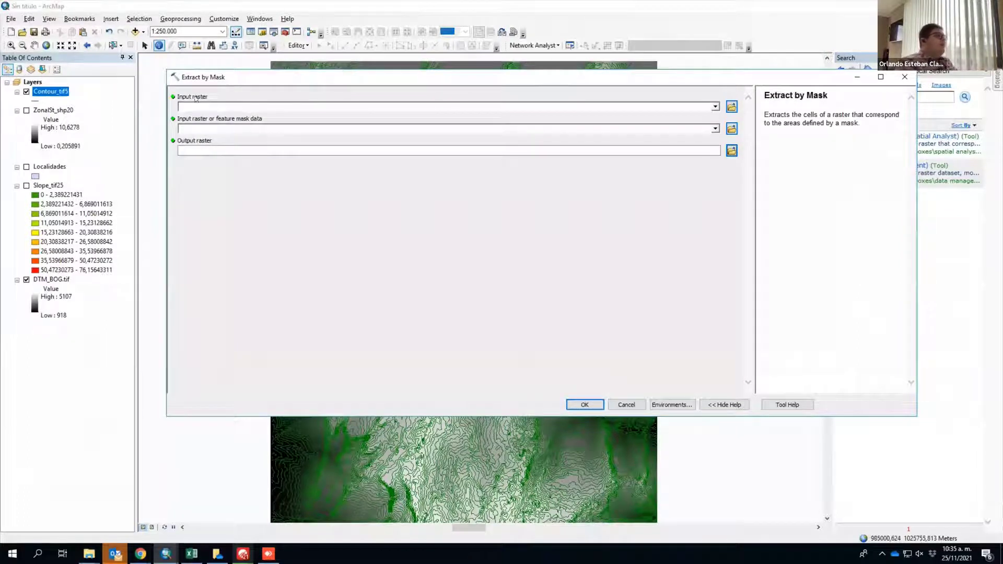
Extract Slope_tif25 using Localidades as the mask, keeping the default output raster.
{"action": "left_click_drag", "start_coordinate": [52, 186], "coordinate": [224, 106]}
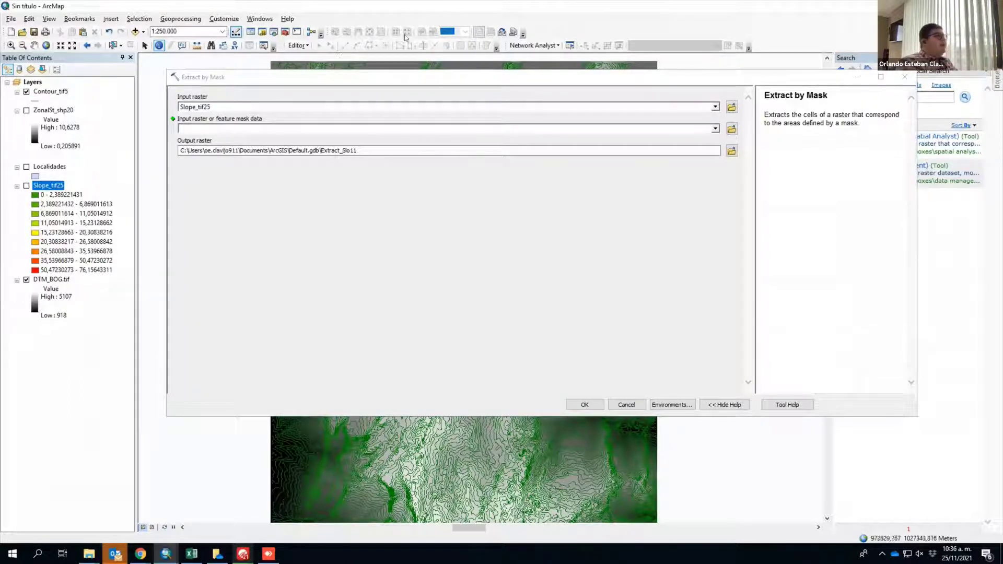
{"action": "left_click_drag", "start_coordinate": [51, 166], "coordinate": [373, 130]}
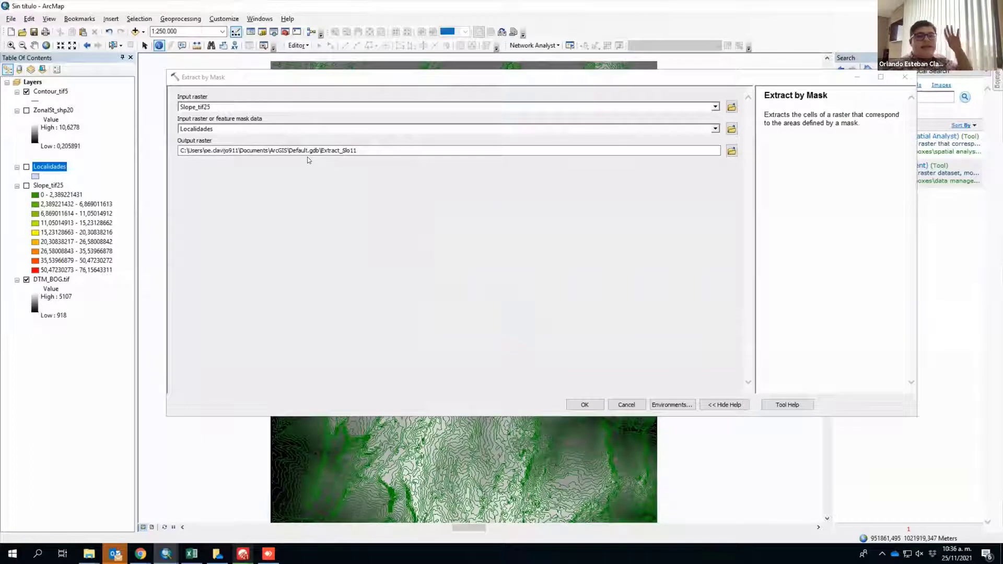
{"action": "left_click", "coordinate": [585, 405]}
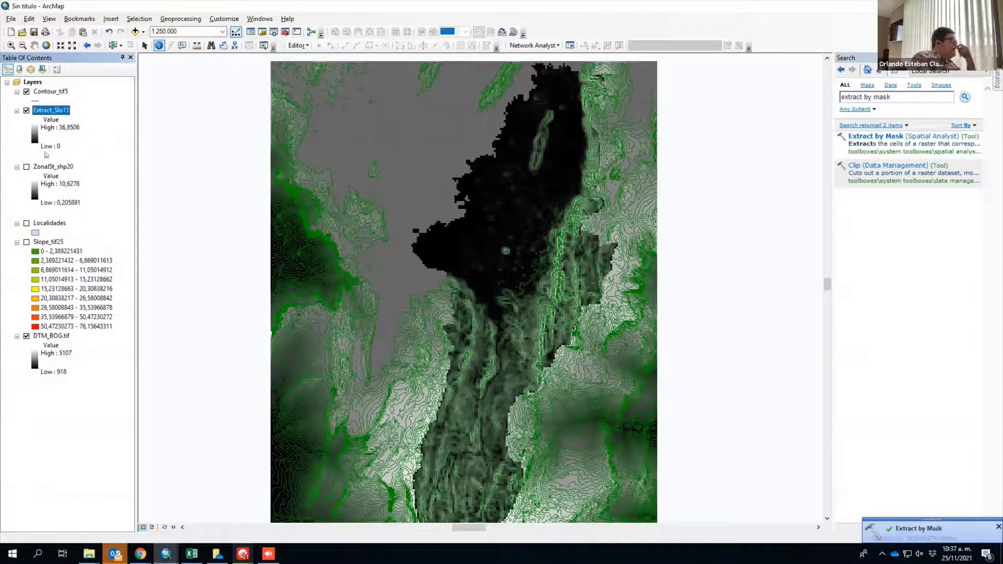
Hide the contour layer, display Slope_tif25, and toggle the extracted slope raster off and on to compare them.
{"action": "left_click", "coordinate": [27, 92]}
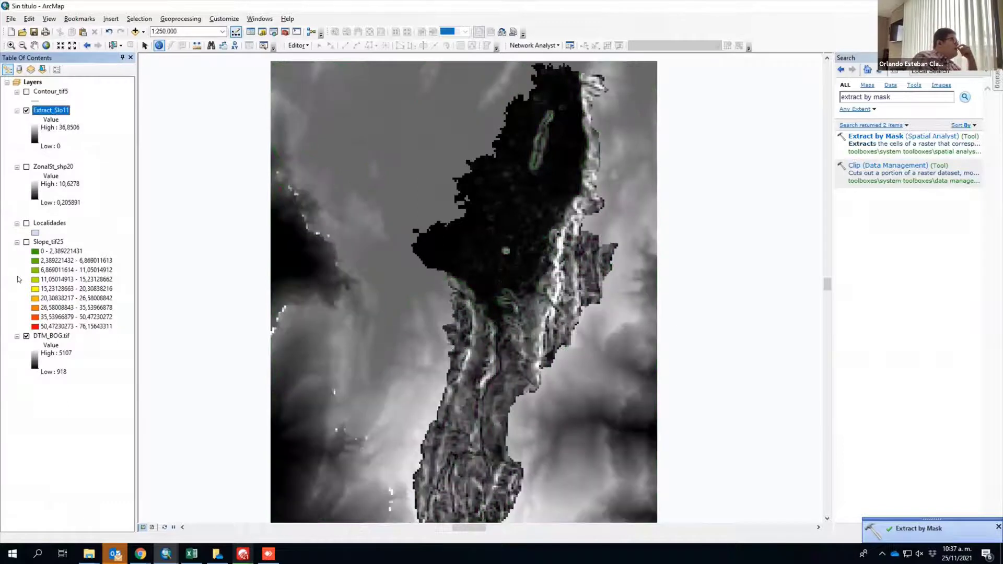
{"action": "left_click", "coordinate": [27, 242]}
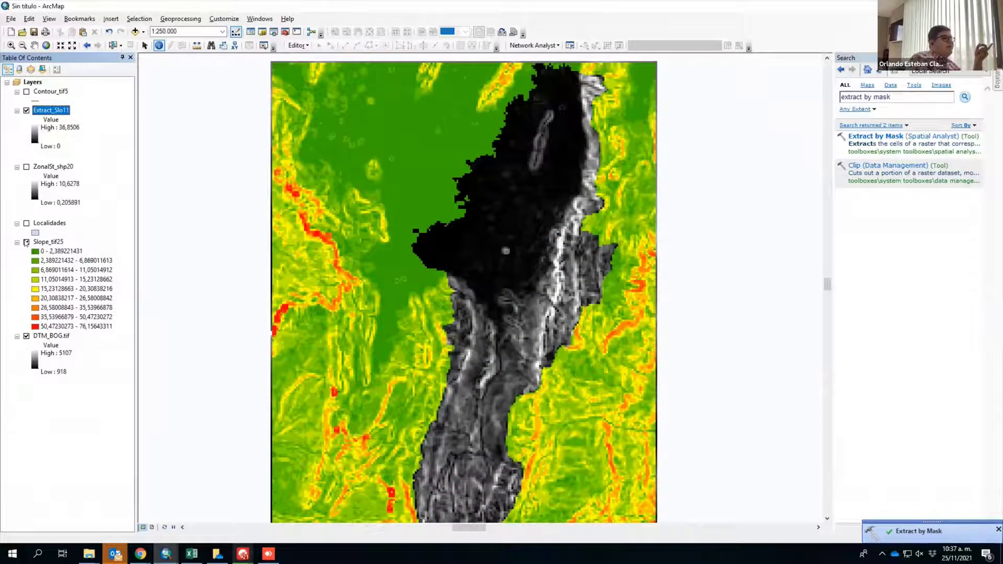
{"action": "left_click", "coordinate": [26, 111]}
{"action": "left_click", "coordinate": [26, 110]}
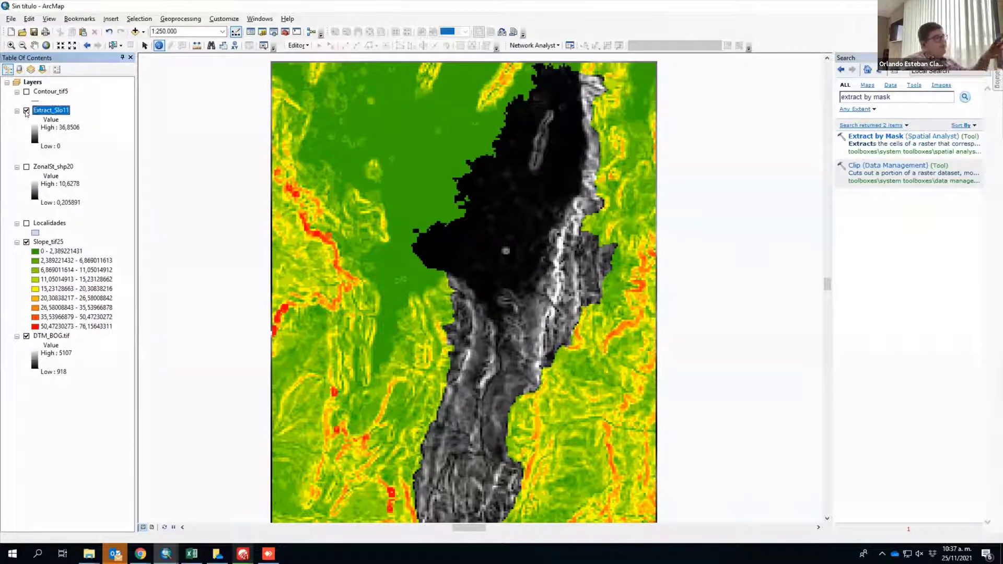
Open the extracted slope raster's symbology and switch it to Classified rendering.
{"action": "right_click", "coordinate": [43, 109]}
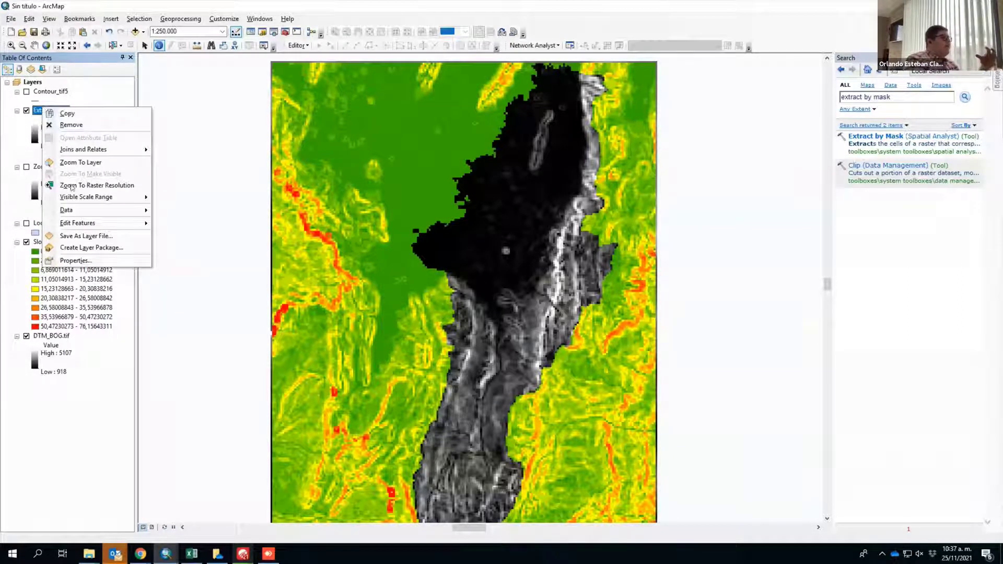
{"action": "left_click", "coordinate": [88, 258]}
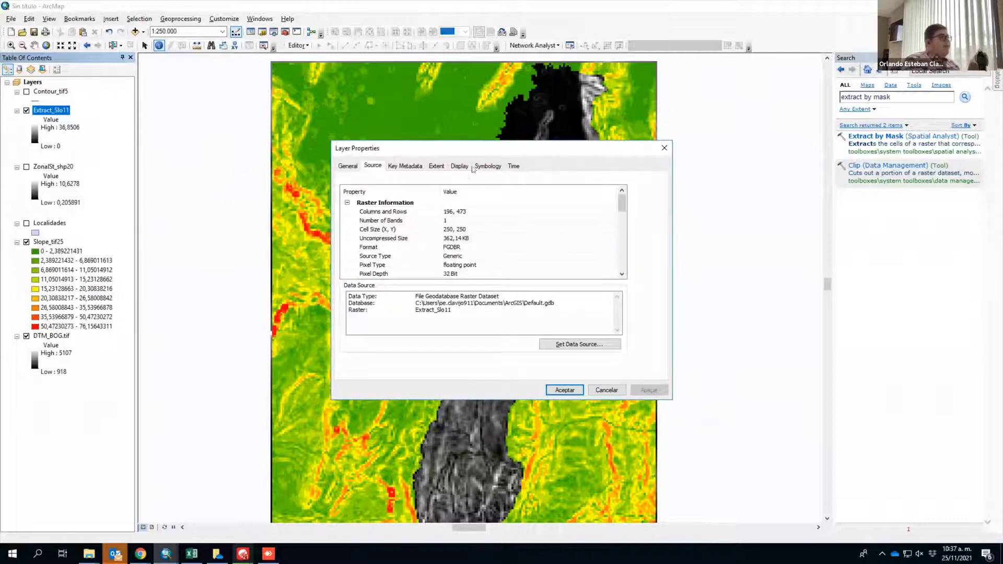
{"action": "left_click", "coordinate": [488, 167]}
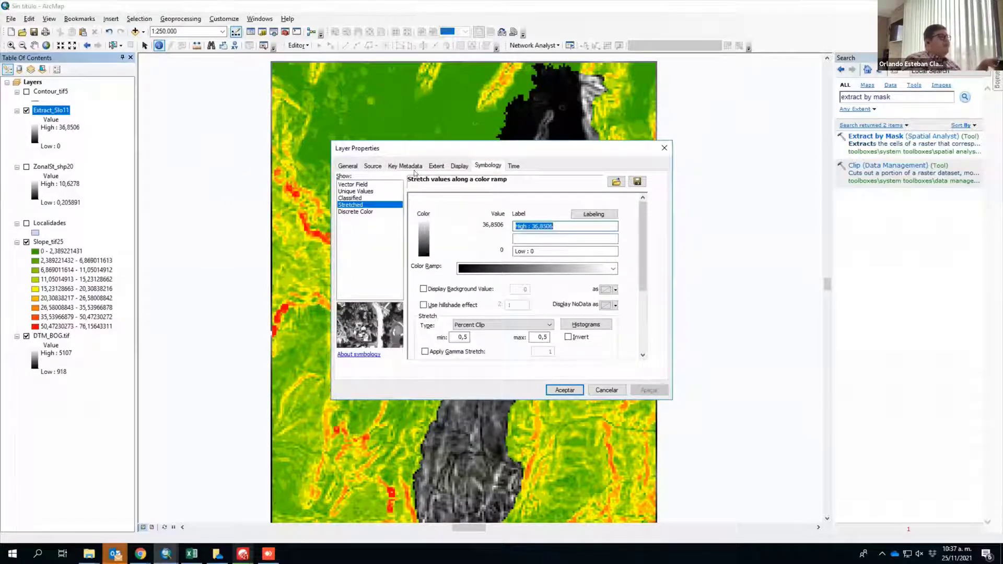
{"action": "left_click", "coordinate": [358, 199]}
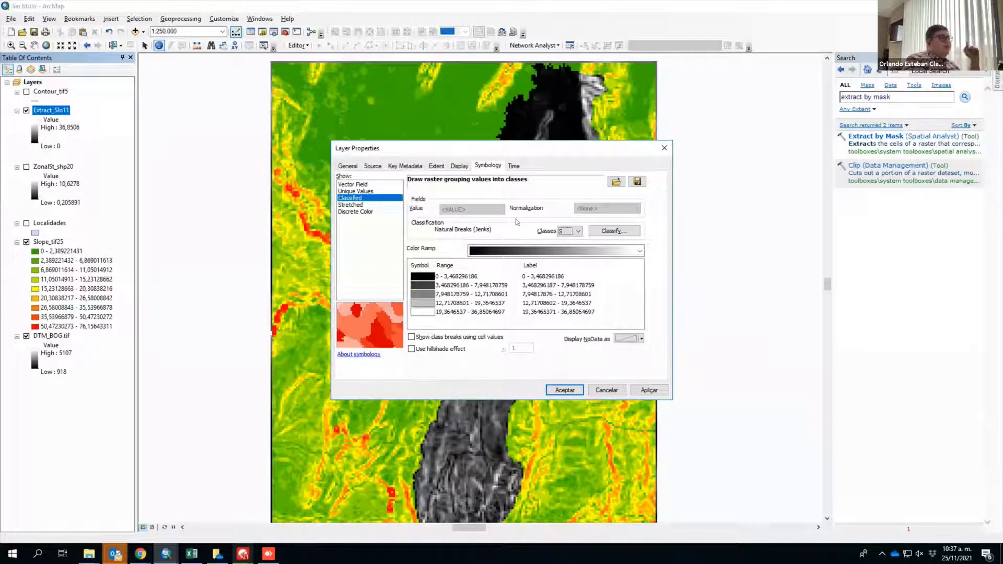
{"action": "left_click", "coordinate": [616, 182]}
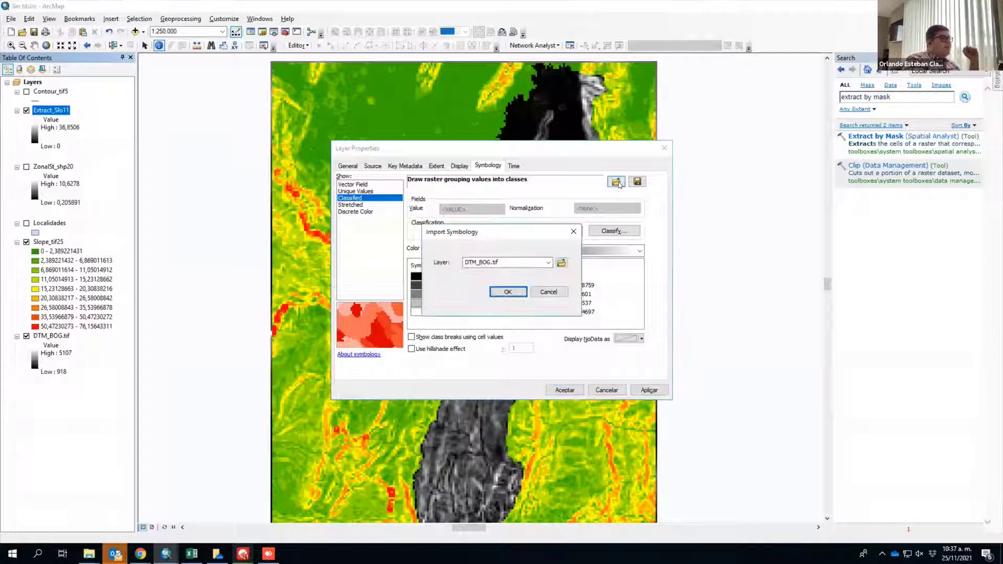
{"action": "left_click", "coordinate": [548, 262]}
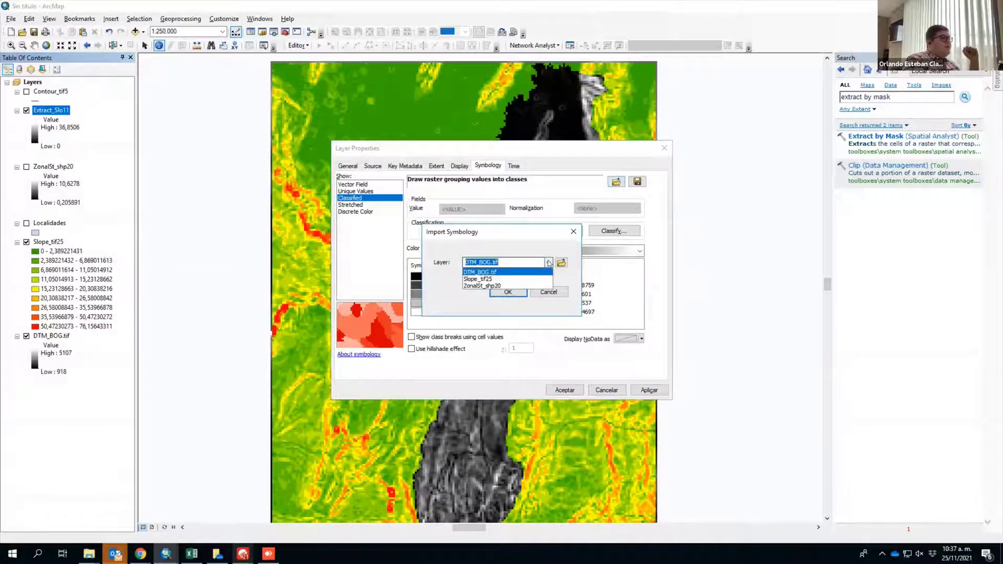
{"action": "left_click", "coordinate": [577, 230]}
{"action": "left_click", "coordinate": [577, 231]}
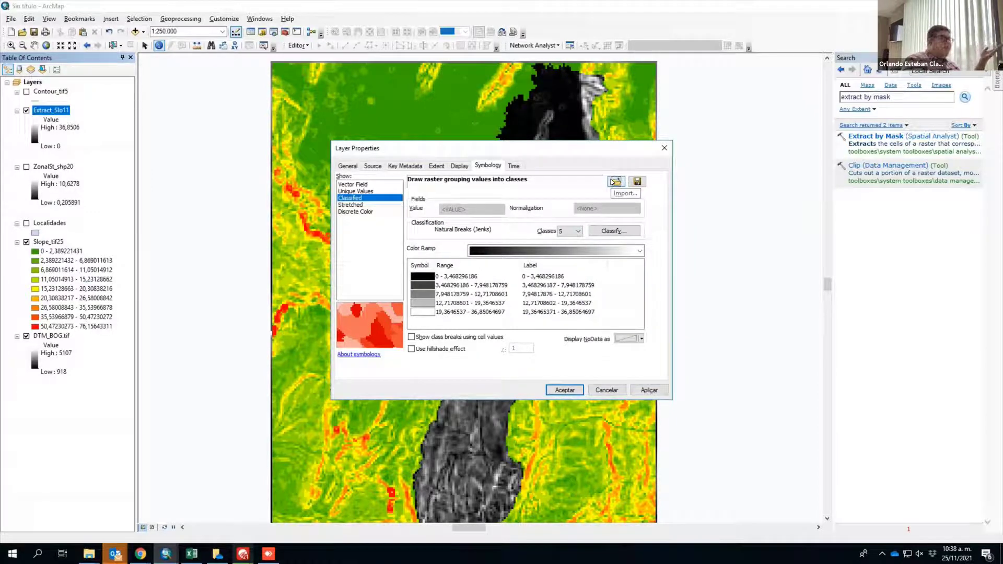
Import the symbology of Slope_tif25 into the extracted slope raster, apply it, and hide the Slope_tif25 layer.
{"action": "left_click", "coordinate": [614, 181]}
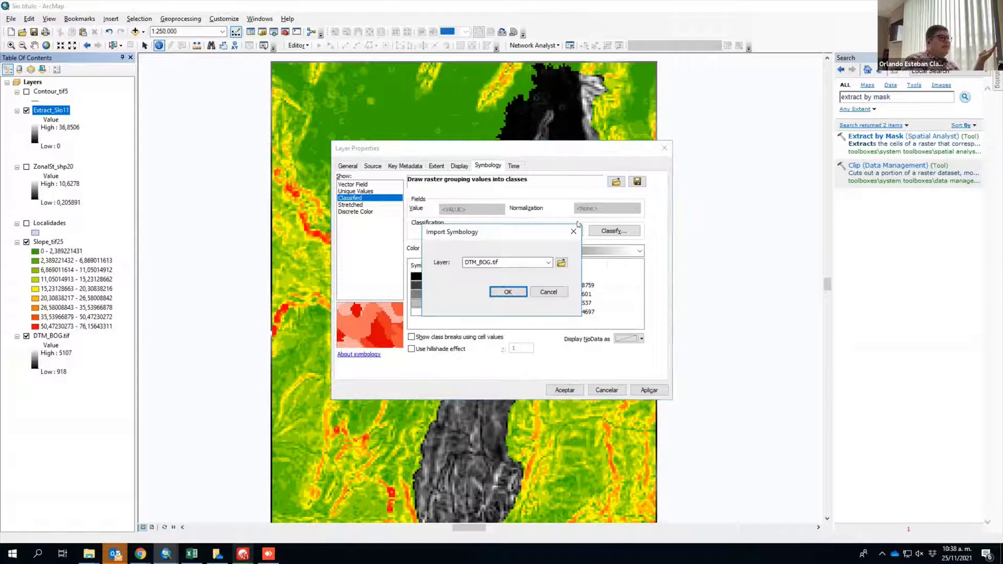
{"action": "left_click", "coordinate": [548, 262]}
{"action": "left_click", "coordinate": [516, 279]}
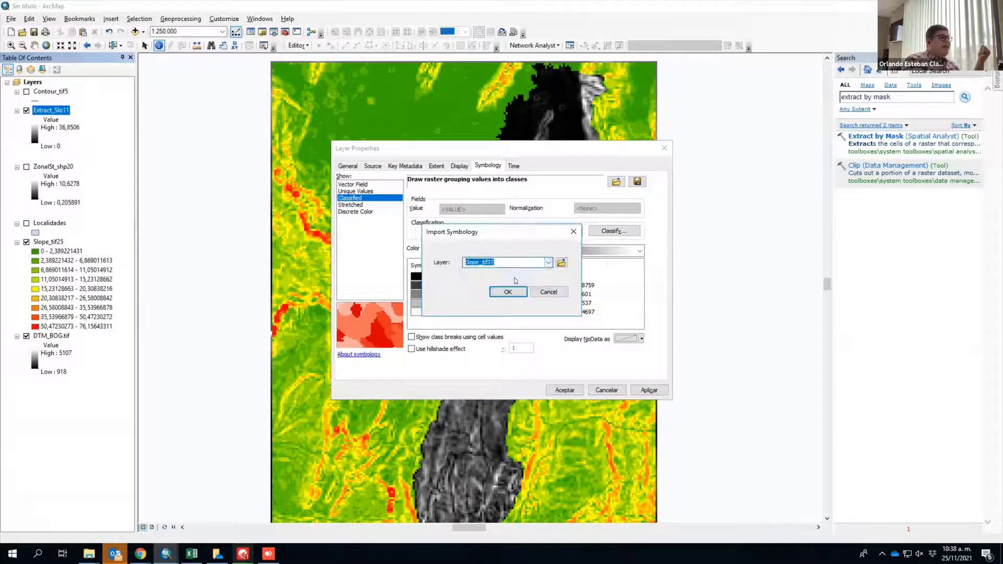
{"action": "left_click", "coordinate": [515, 293]}
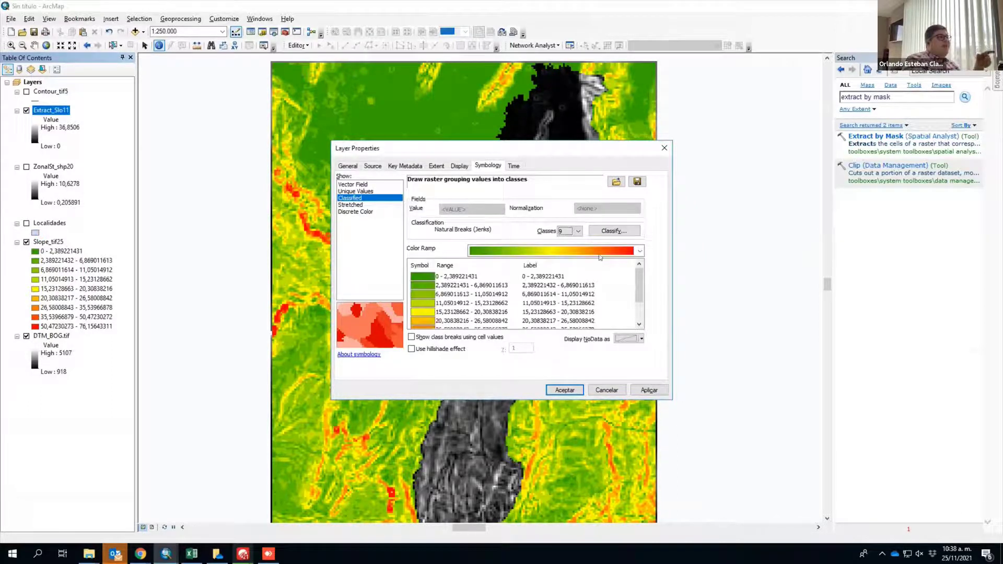
{"action": "scroll", "coordinate": [646, 285], "scroll_direction": "down", "scroll_amount": 2}
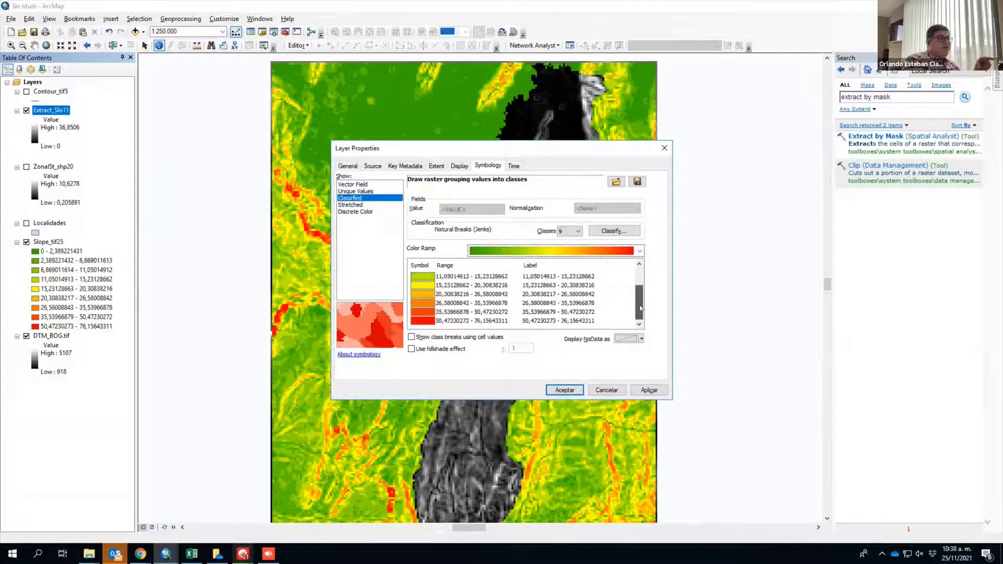
{"action": "scroll", "coordinate": [646, 285], "scroll_direction": "up", "scroll_amount": 2}
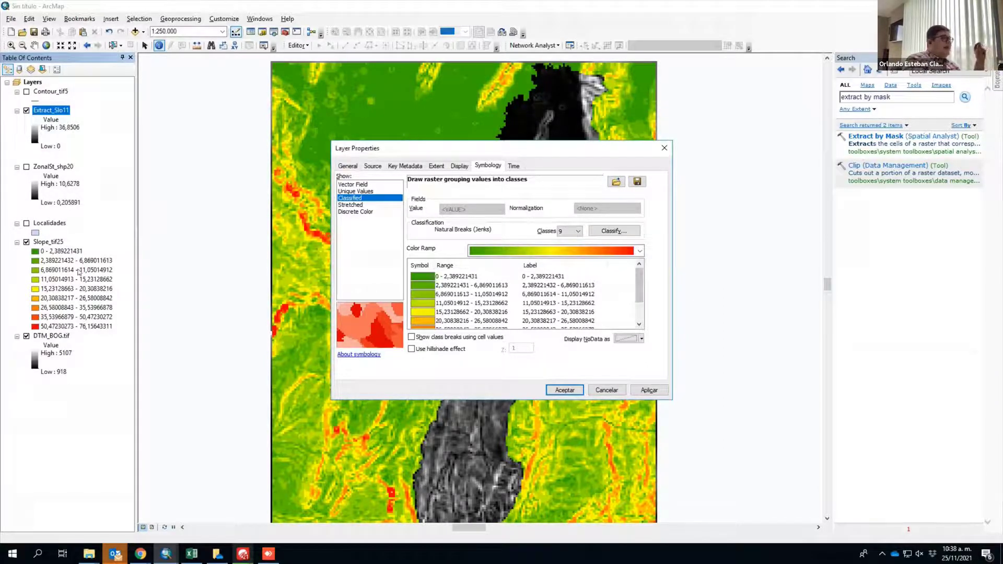
{"action": "left_click", "coordinate": [578, 391]}
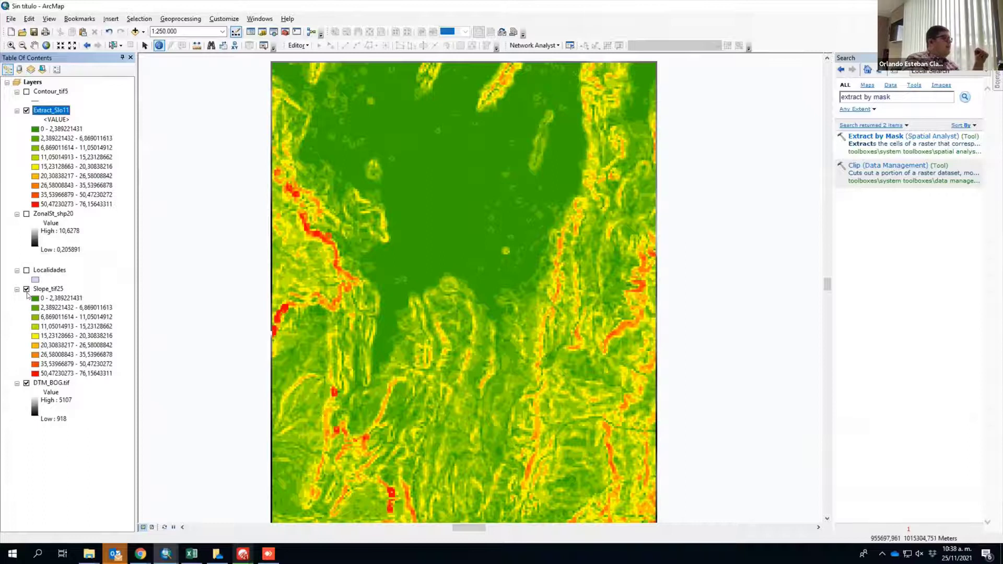
{"action": "left_click", "coordinate": [26, 290]}
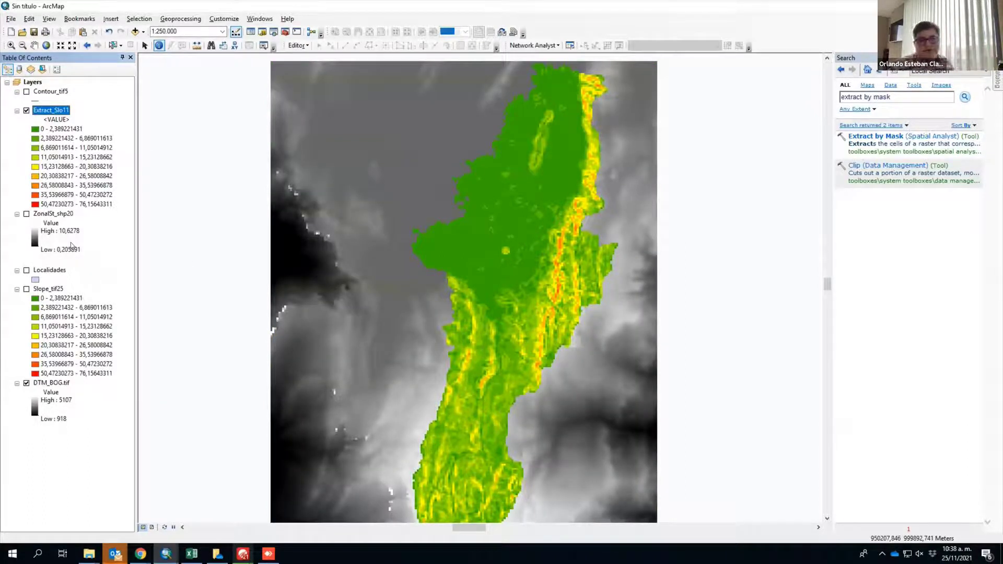
{"action": "right_click", "coordinate": [45, 116]}
{"action": "left_click", "coordinate": [107, 268]}
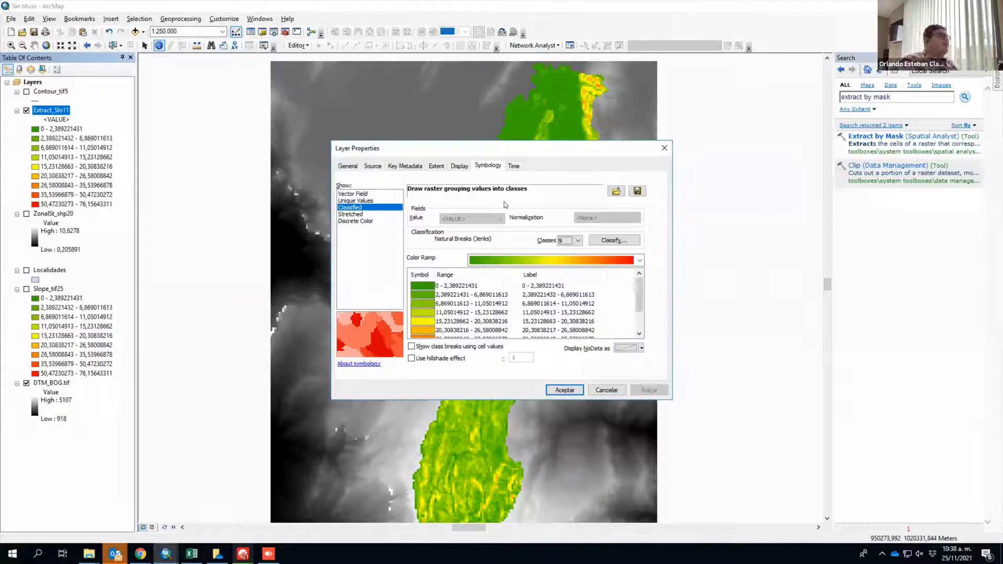
{"action": "left_click", "coordinate": [616, 191]}
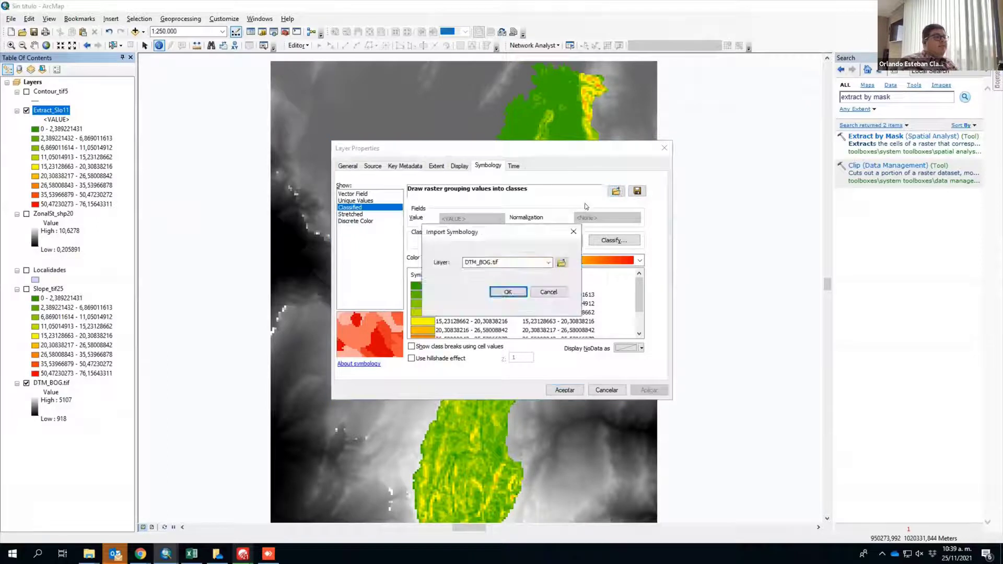
{"action": "left_click", "coordinate": [548, 263]}
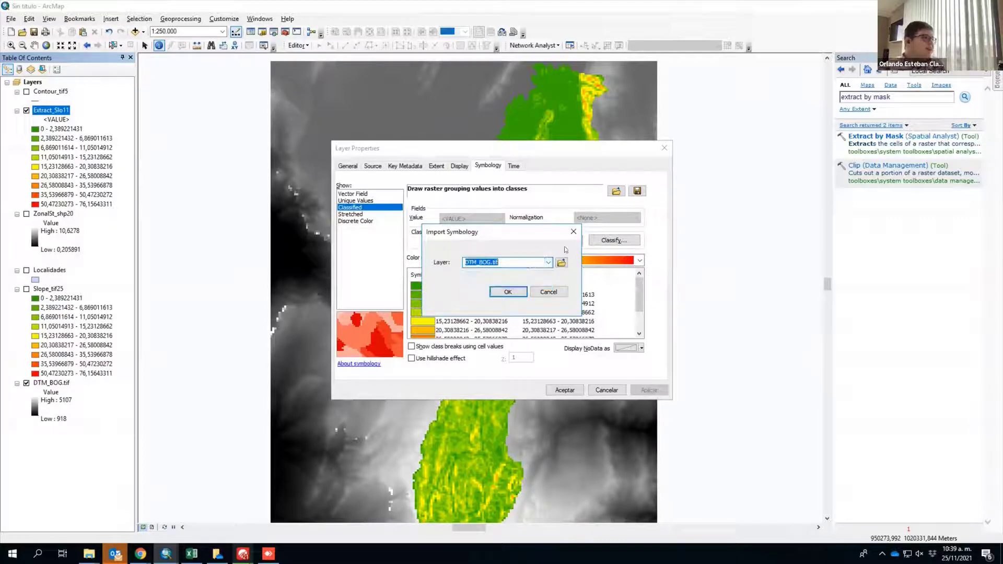
{"action": "left_click", "coordinate": [574, 232]}
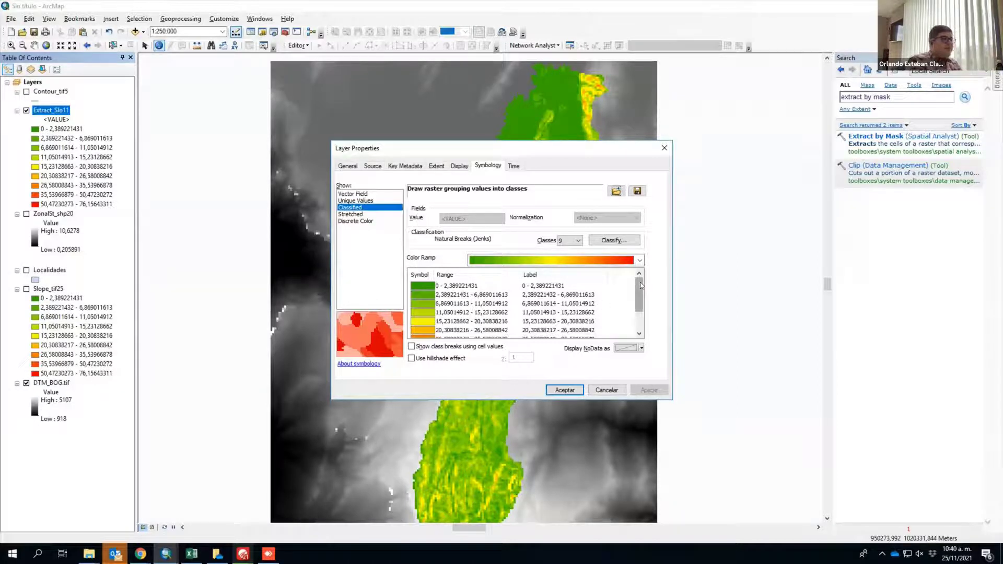
{"action": "left_click", "coordinate": [605, 389]}
{"action": "left_click_drag", "start_coordinate": [553, 167], "coordinate": [520, 173]}
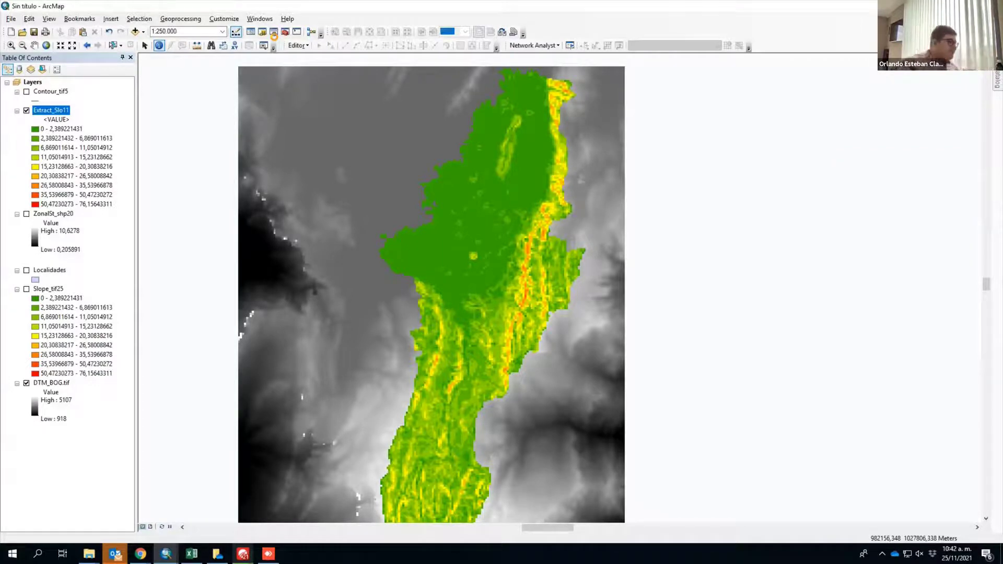
Open ArcToolbox and launch the Point Density tool from the Density toolset of Spatial Analyst Tools.
{"action": "left_click", "coordinate": [274, 33]}
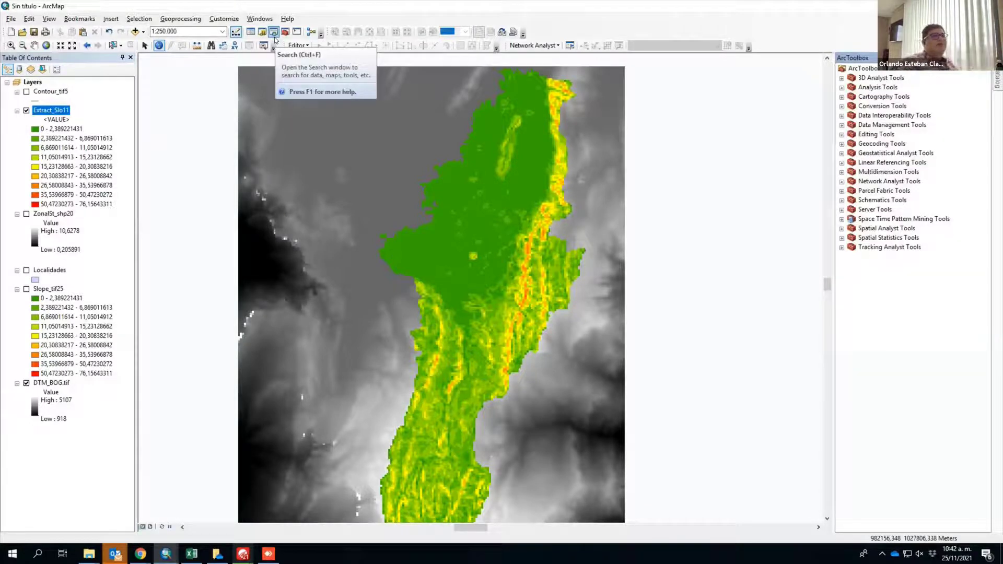
{"action": "left_click", "coordinate": [842, 228]}
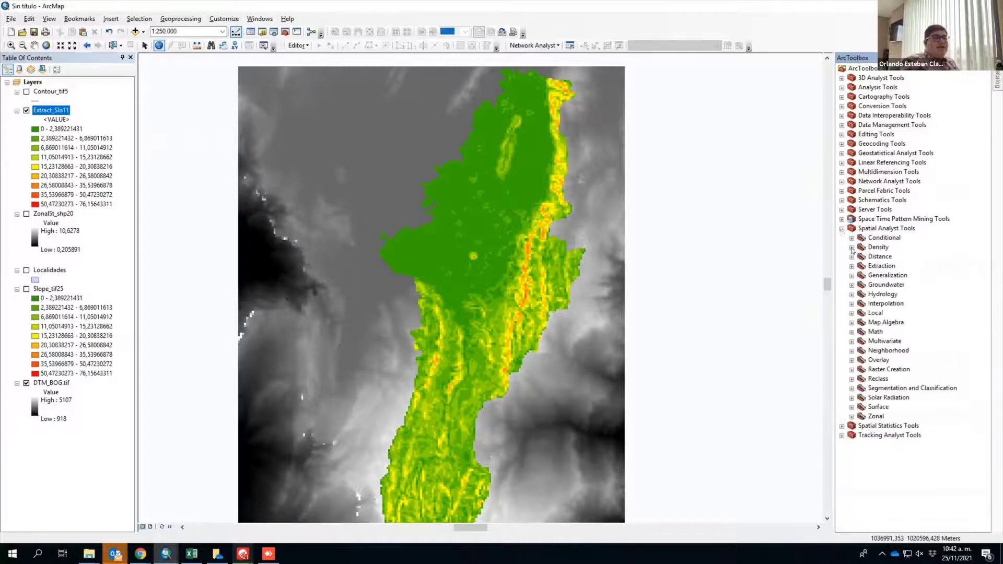
{"action": "left_click", "coordinate": [851, 247]}
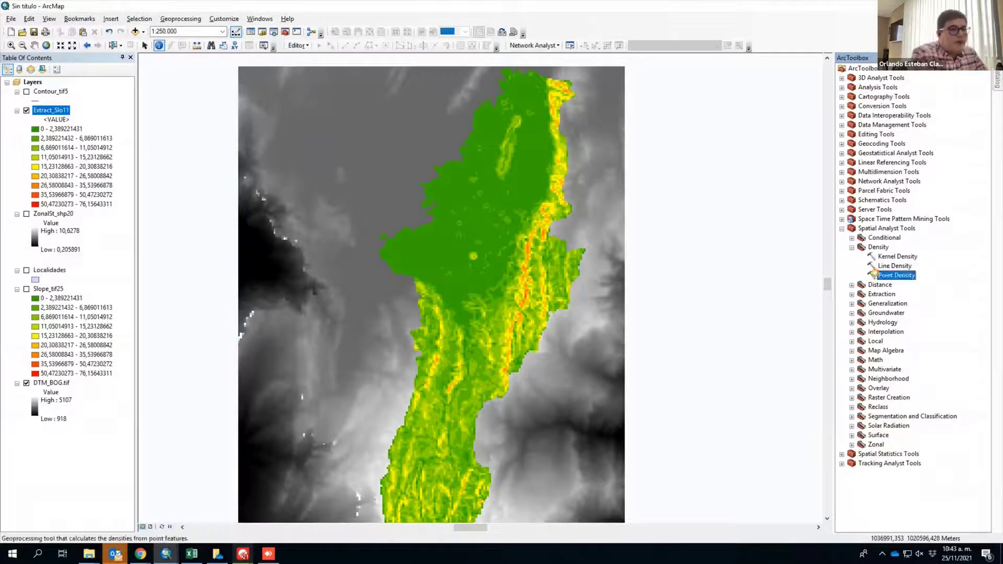
{"action": "double_click", "coordinate": [872, 276]}
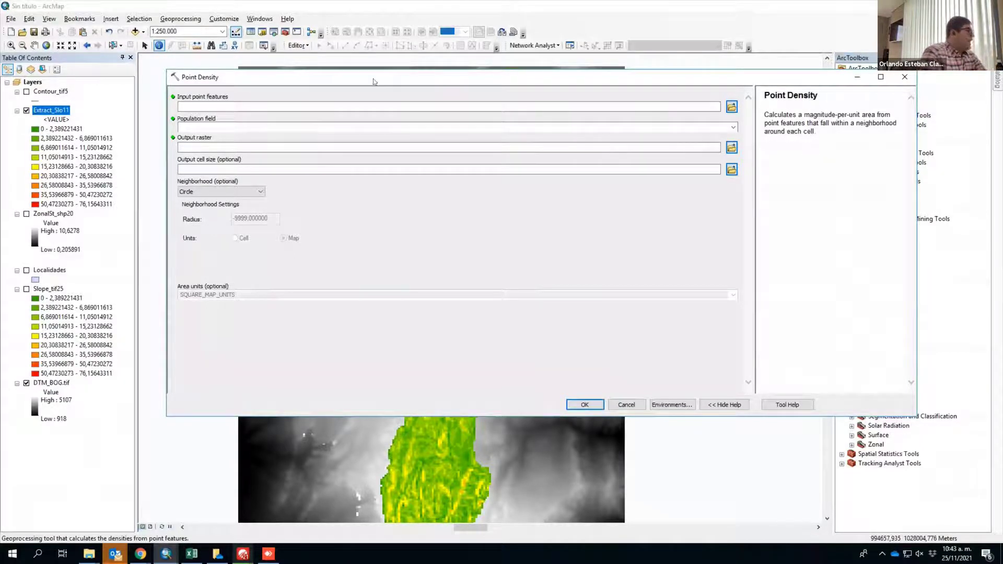
Close the Point Density tool and add Poblacion.shp from the Clase Raster folder to the map.
{"action": "left_click", "coordinate": [903, 78]}
{"action": "left_click", "coordinate": [134, 32]}
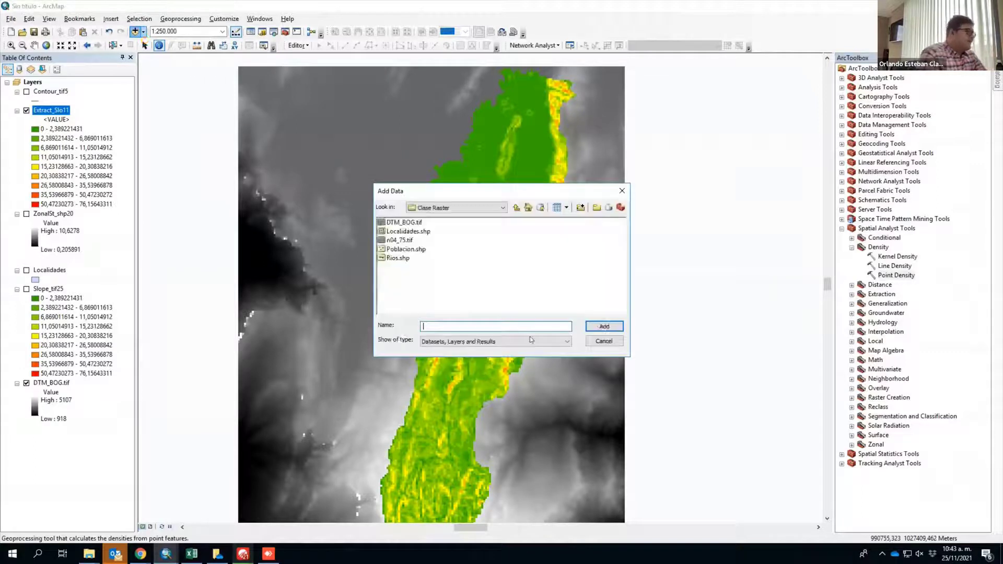
{"action": "left_click", "coordinate": [416, 249]}
{"action": "double_click", "coordinate": [415, 250]}
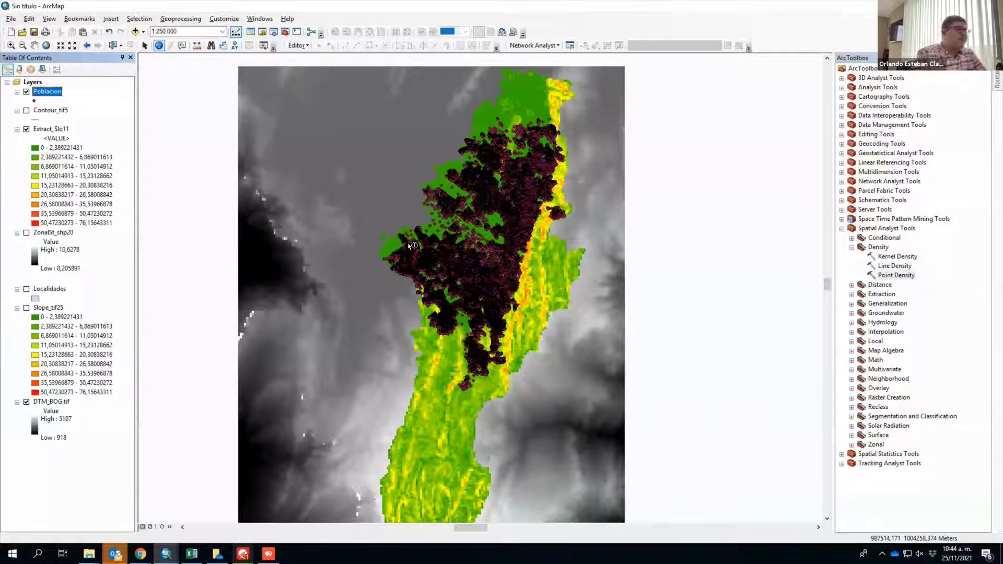
Reopen the Point Density tool with Poblacion as the input point features and POB_2010 as the population field.
{"action": "double_click", "coordinate": [913, 276]}
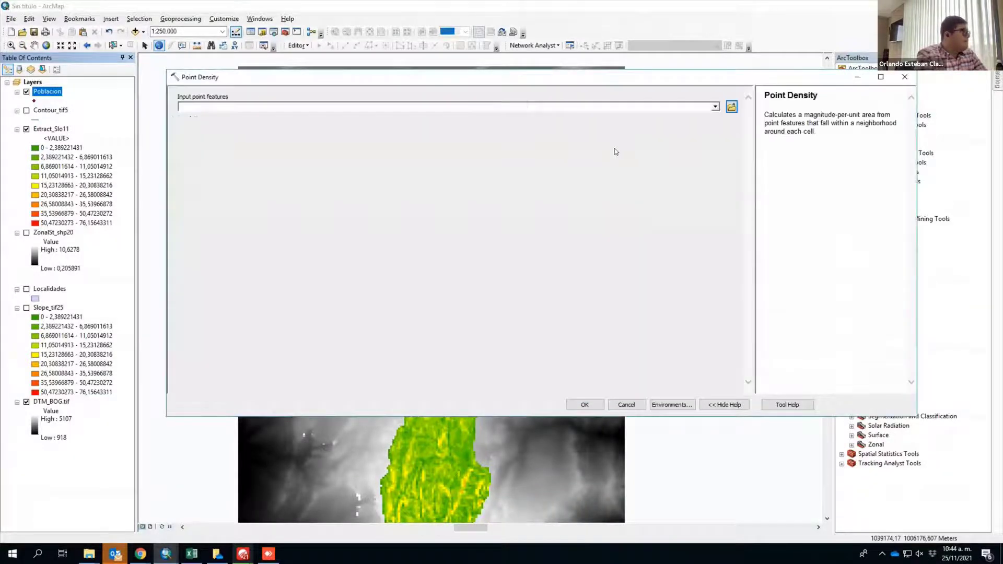
{"action": "left_click", "coordinate": [716, 107]}
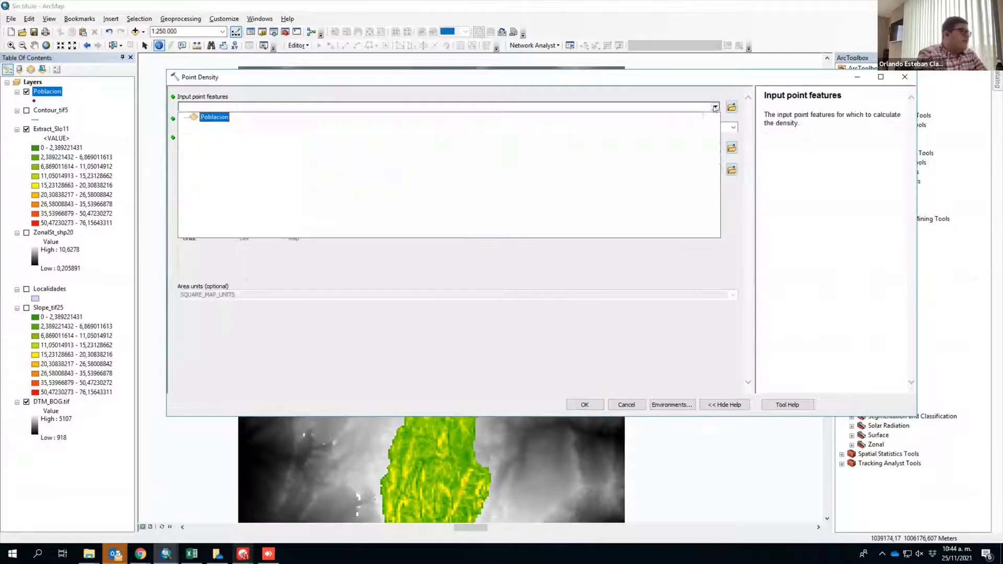
{"action": "left_click", "coordinate": [211, 116]}
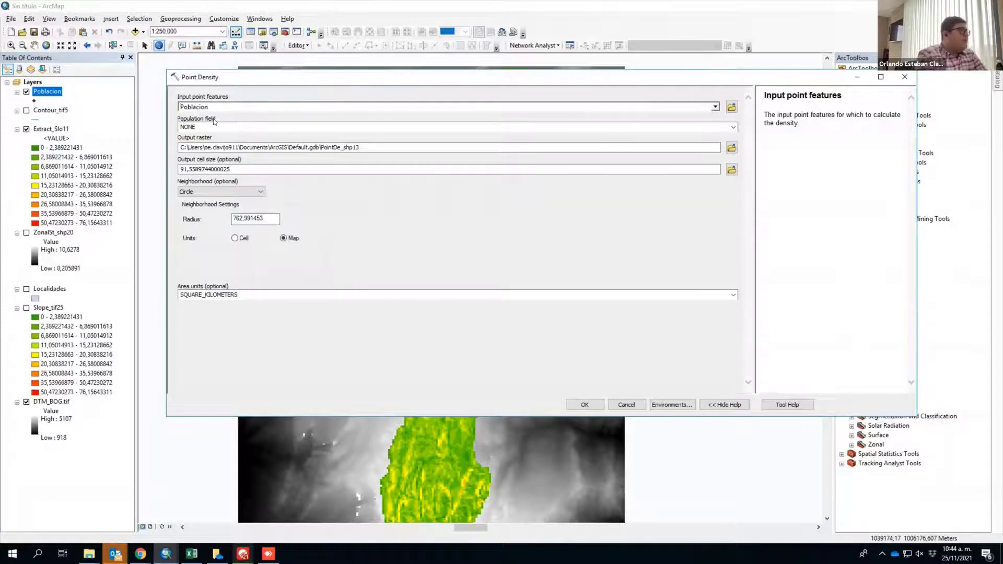
{"action": "left_click", "coordinate": [734, 127]}
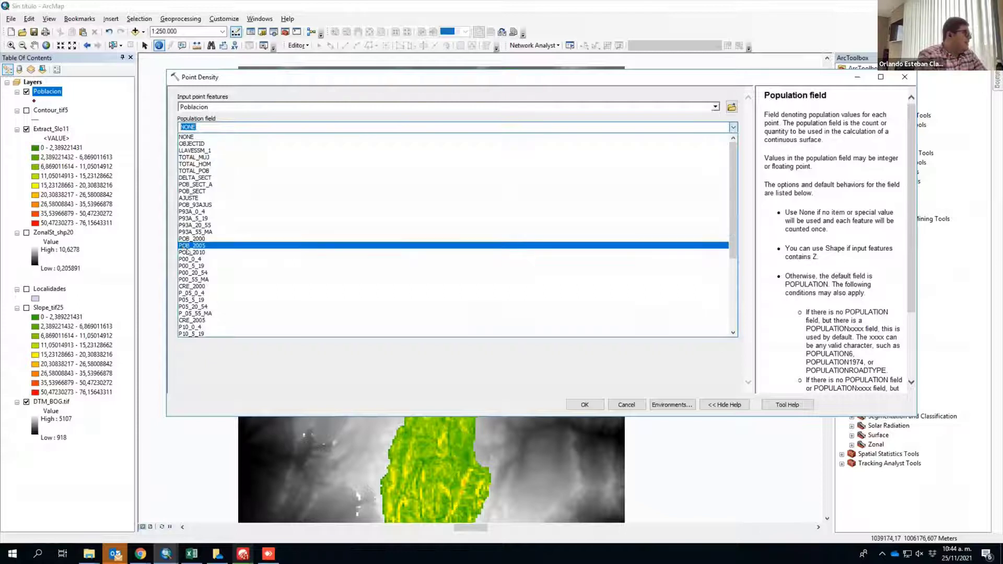
{"action": "left_click", "coordinate": [190, 252]}
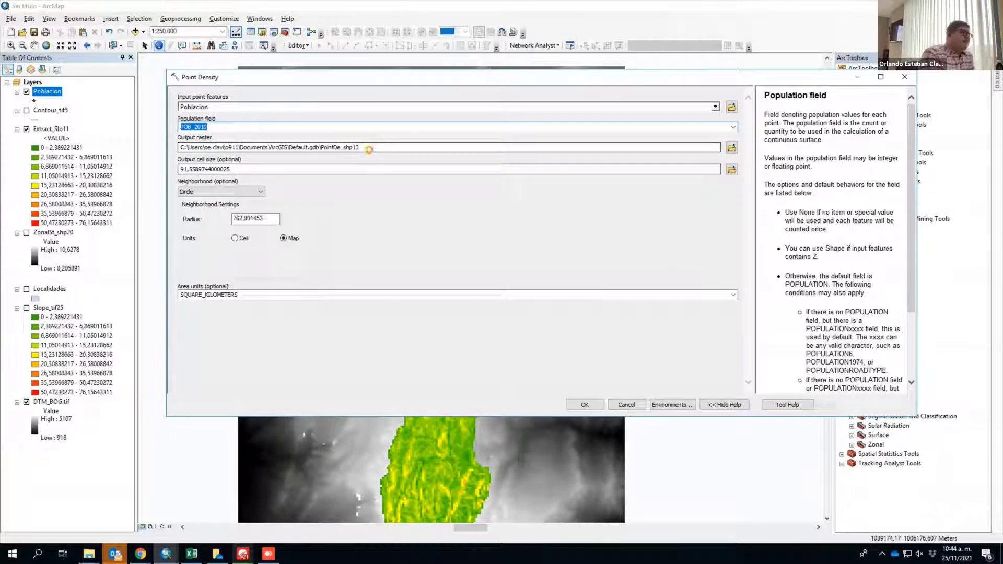
Review the Point Density output raster path, cell size, neighborhood shape options and radius, keeping the Circle neighborhood.
{"action": "left_click", "coordinate": [370, 148]}
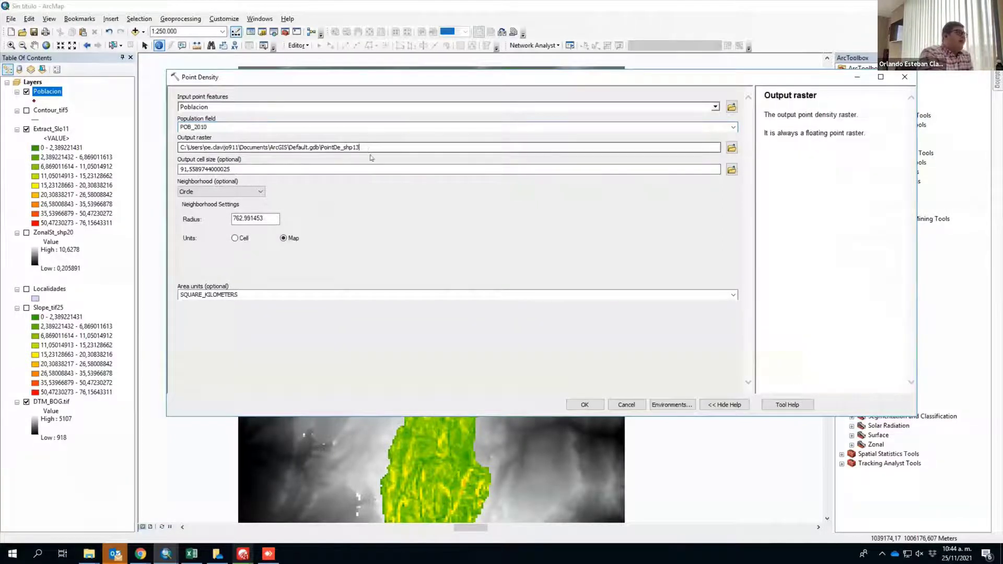
{"action": "left_click", "coordinate": [237, 170]}
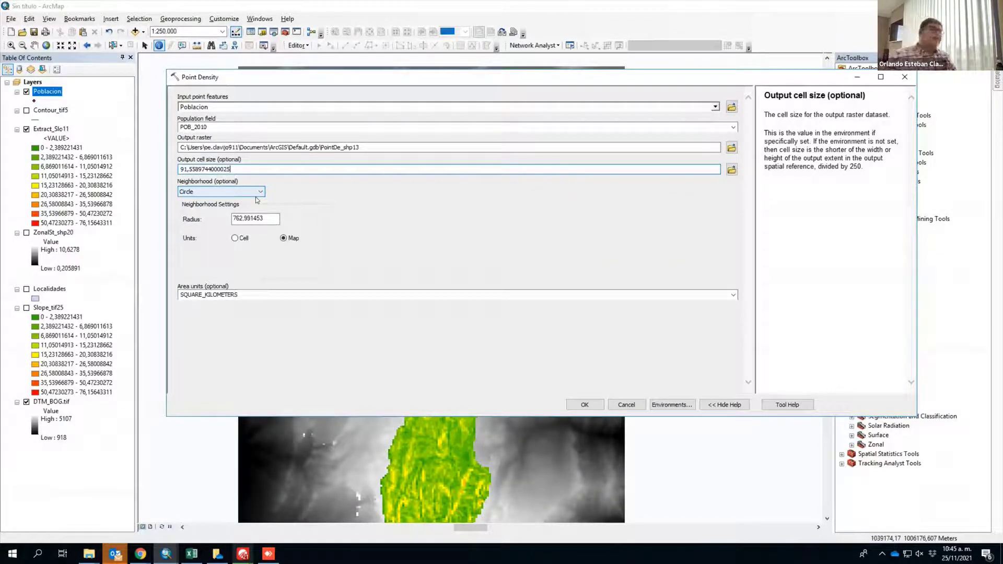
{"action": "left_click", "coordinate": [256, 195]}
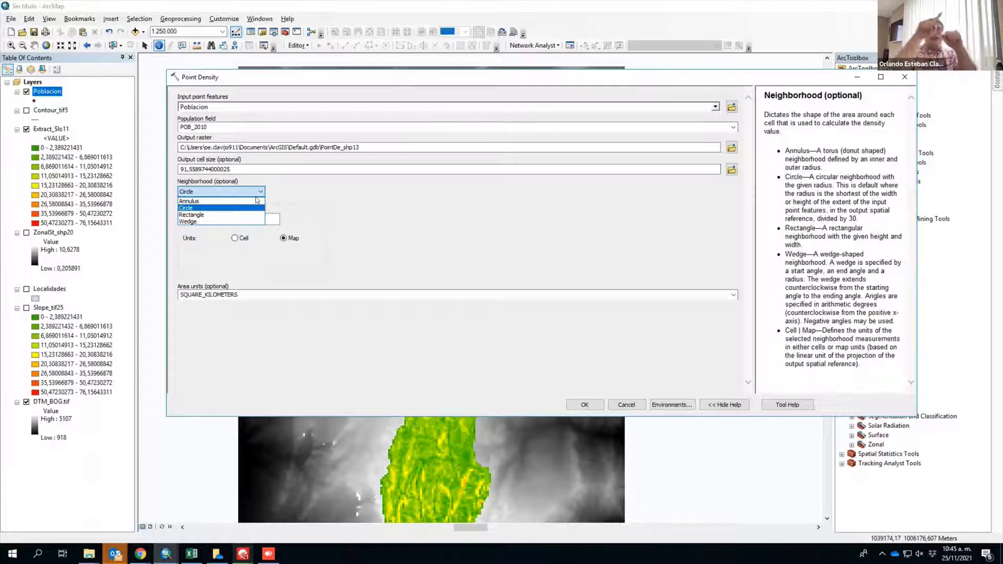
{"action": "left_click", "coordinate": [319, 197]}
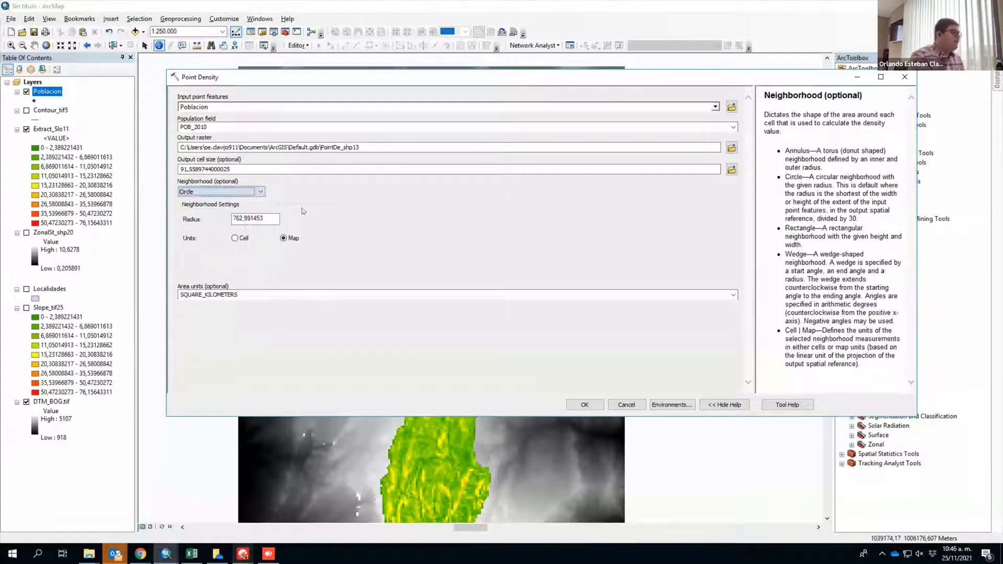
{"action": "double_click", "coordinate": [232, 219]}
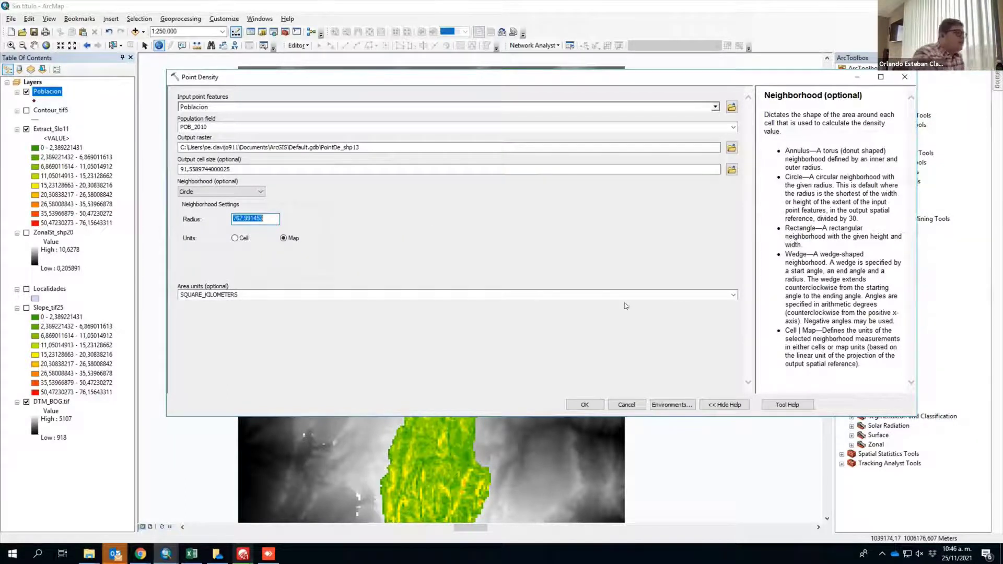
Choose SQUARE_KILOMETERS as the area units, run Point Density, and hide the Poblacion layer.
{"action": "left_click", "coordinate": [567, 291]}
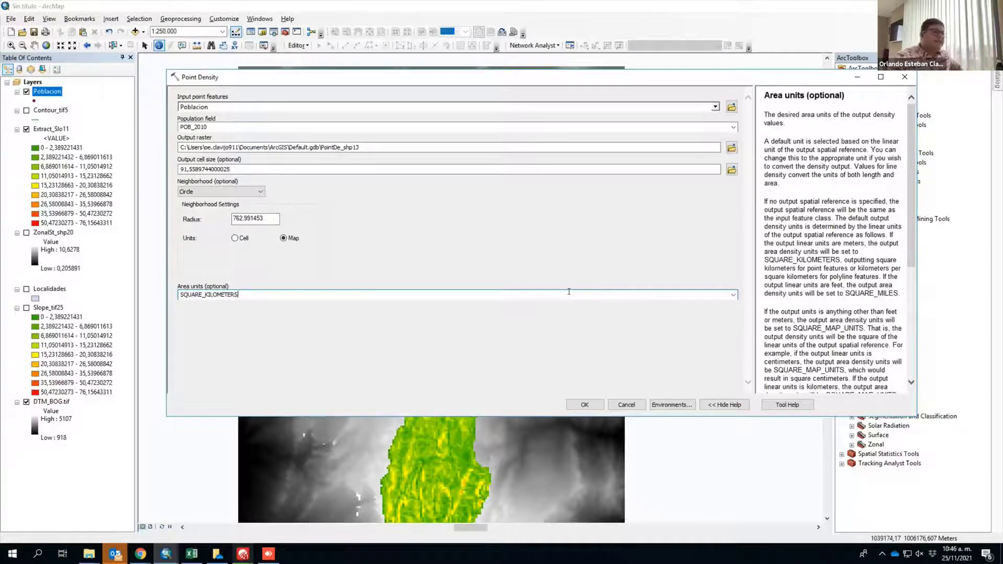
{"action": "left_click", "coordinate": [733, 295]}
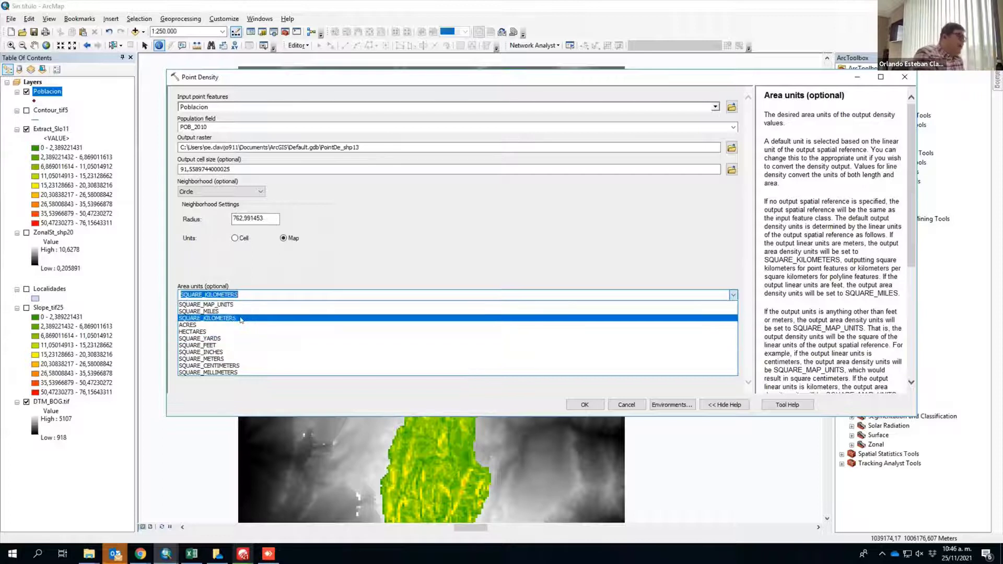
{"action": "left_click", "coordinate": [241, 319]}
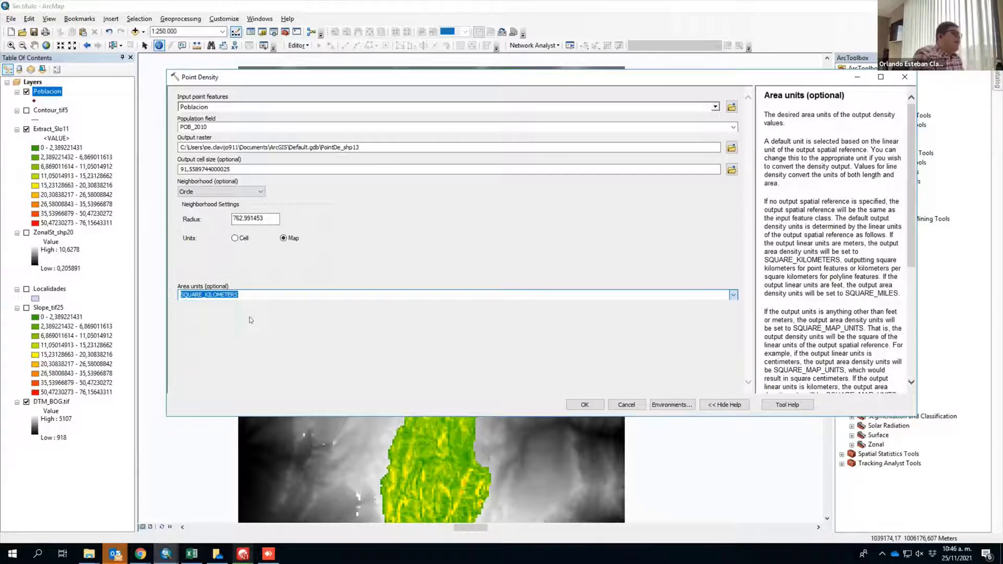
{"action": "left_click", "coordinate": [578, 405]}
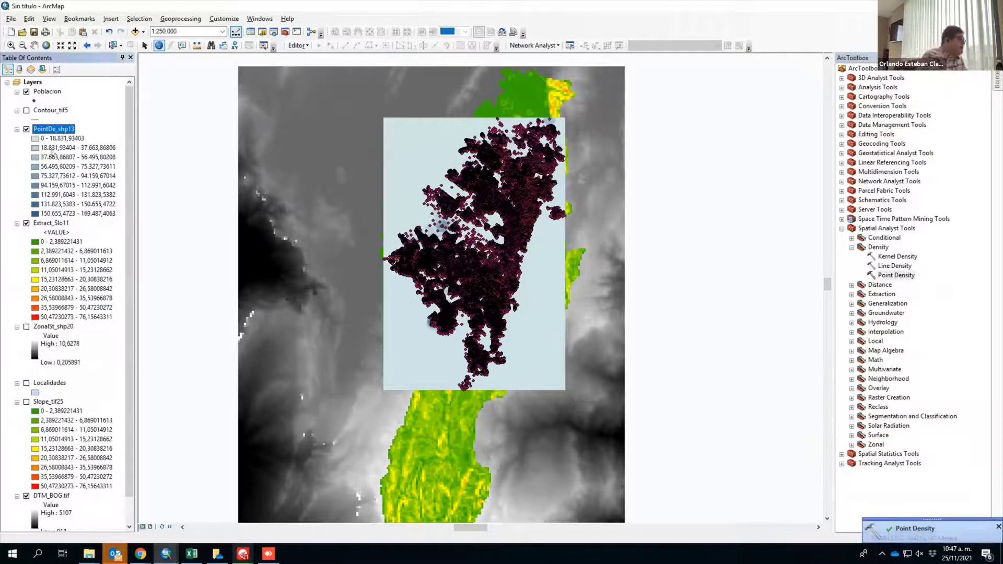
{"action": "left_click", "coordinate": [26, 93]}
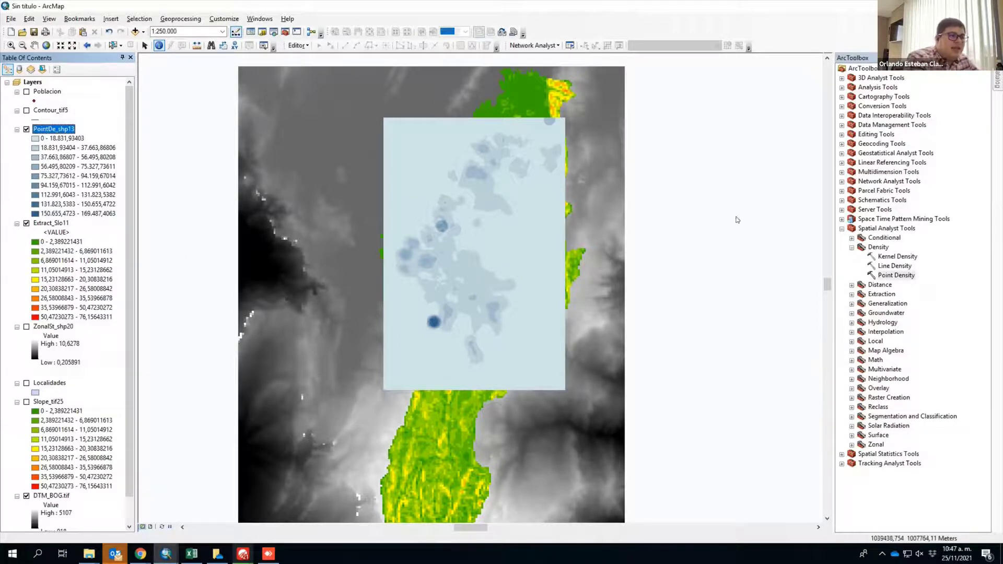
Expand the Distance toolset in place of Density and add Troncal_Transmilenio from DatosGeo2021-20.gdb to the map.
{"action": "double_click", "coordinate": [859, 247]}
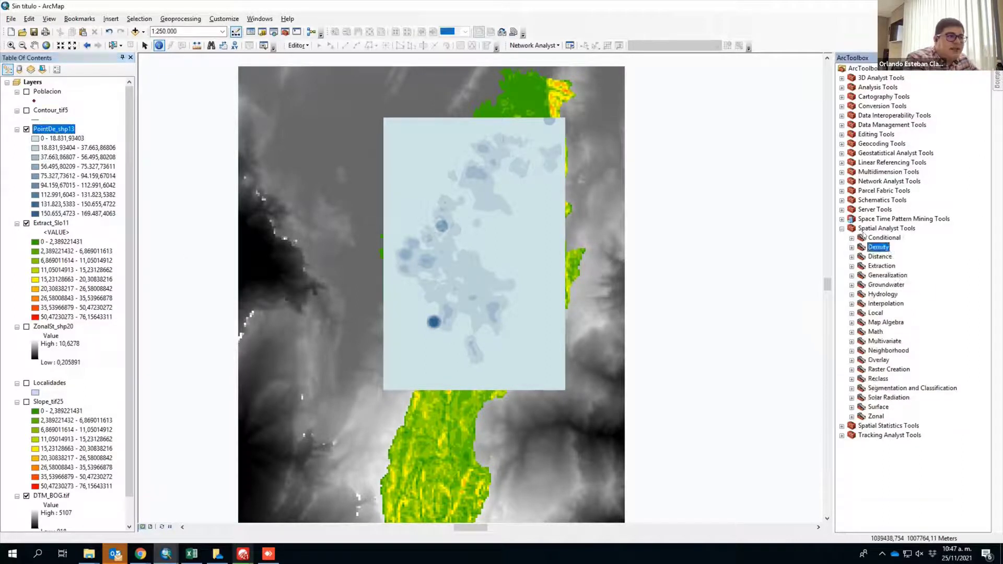
{"action": "left_click", "coordinate": [851, 257]}
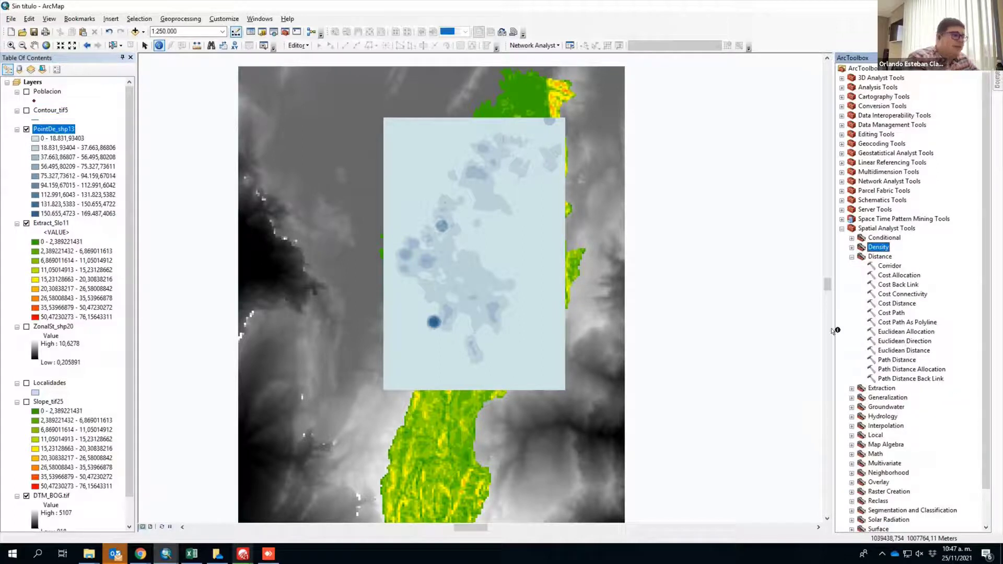
{"action": "left_click", "coordinate": [136, 32]}
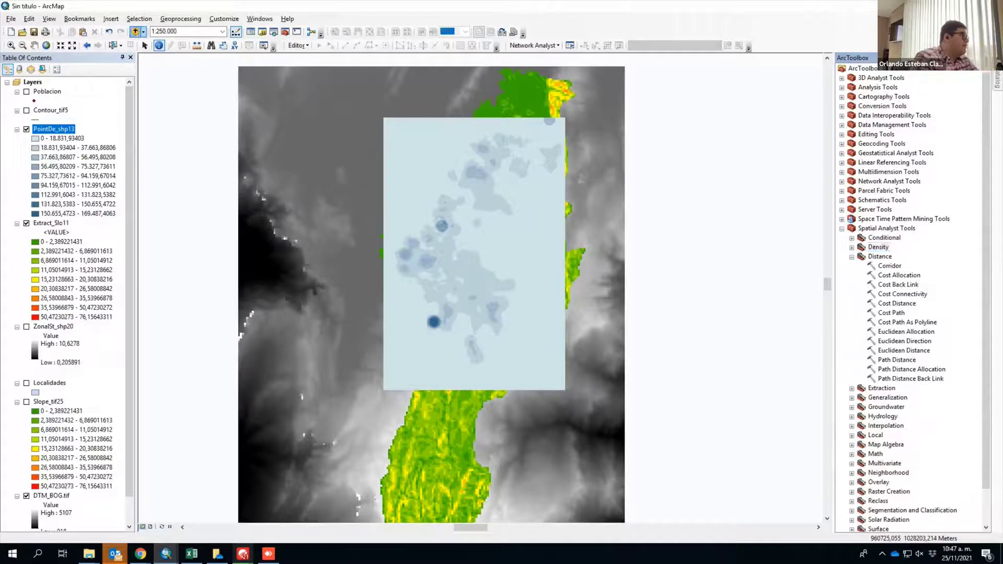
{"action": "left_click", "coordinate": [505, 208]}
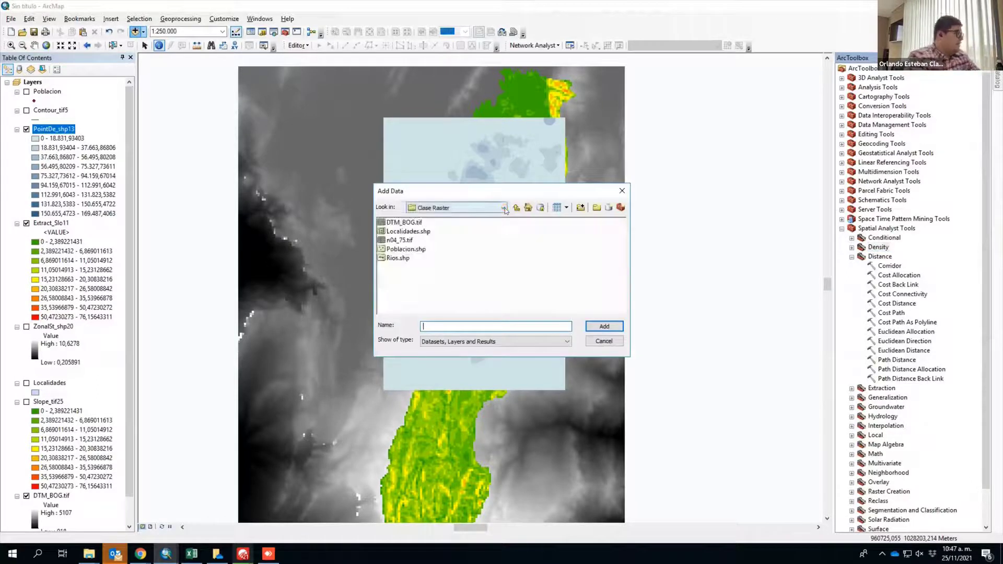
{"action": "left_click", "coordinate": [455, 251]}
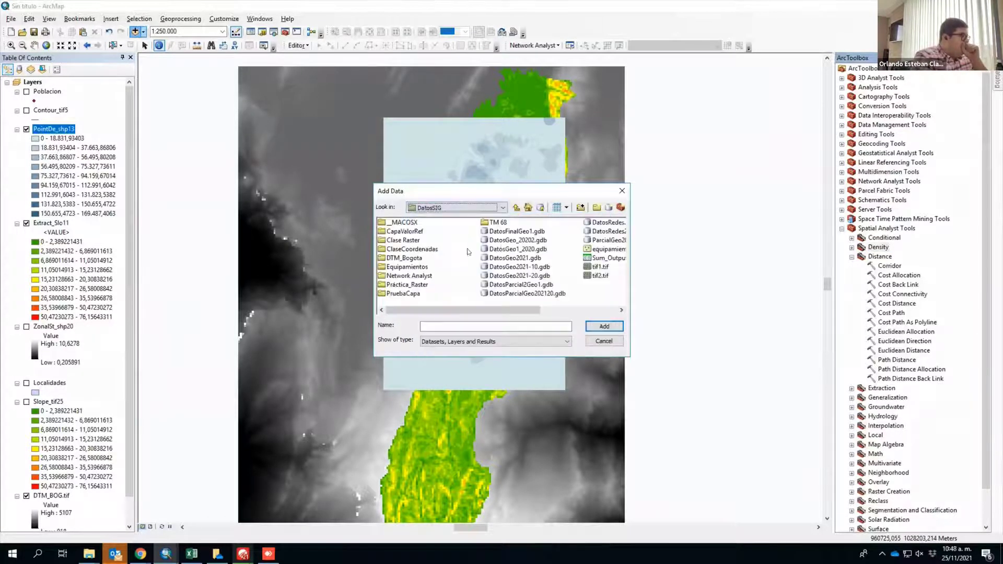
{"action": "double_click", "coordinate": [524, 276]}
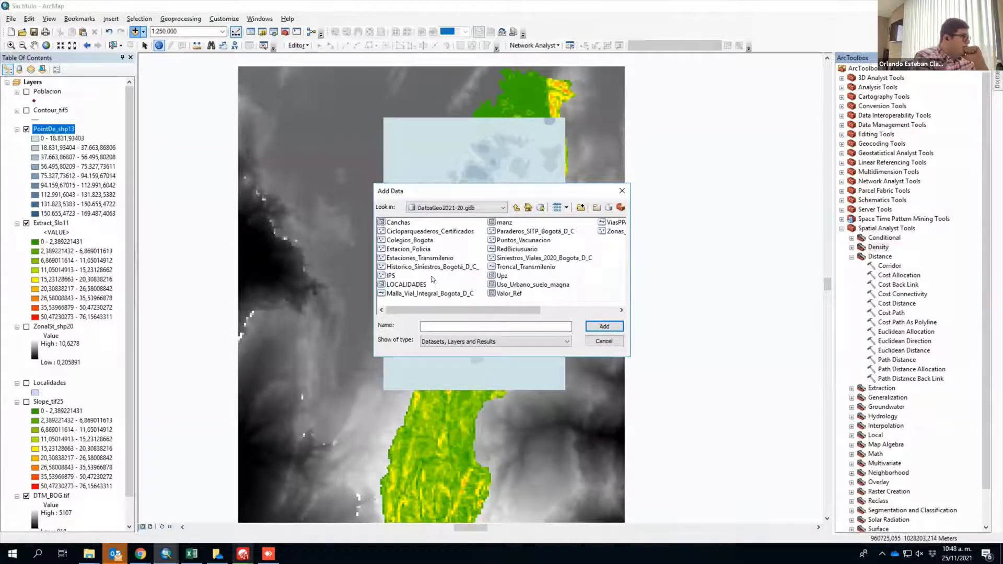
{"action": "double_click", "coordinate": [498, 267]}
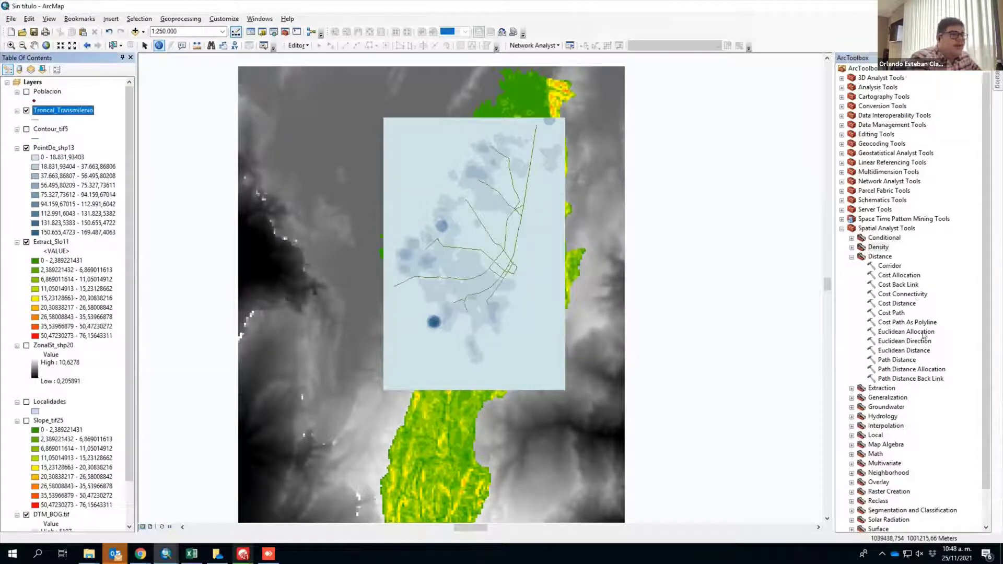
Run Euclidean Distance on the Troncal_Transmilenio layer with an output cell size of 50.
{"action": "left_click", "coordinate": [893, 352]}
{"action": "double_click", "coordinate": [893, 350]}
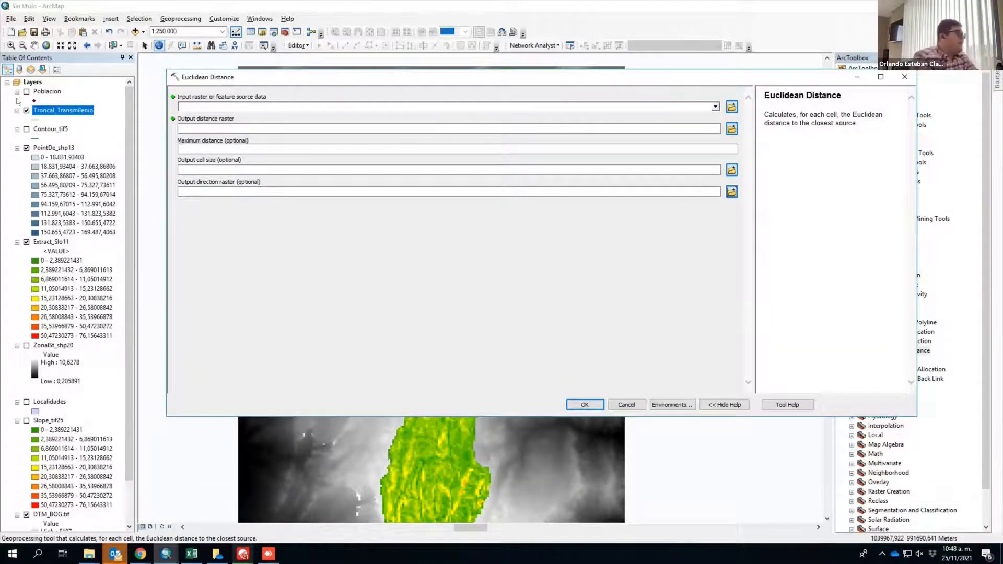
{"action": "left_click_drag", "start_coordinate": [40, 107], "coordinate": [258, 105]}
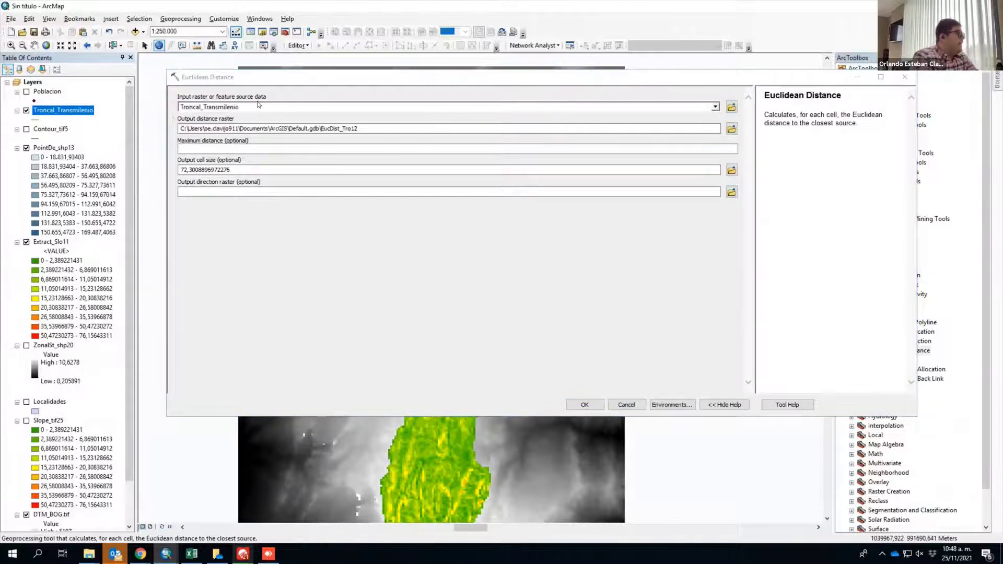
{"action": "left_click", "coordinate": [250, 166]}
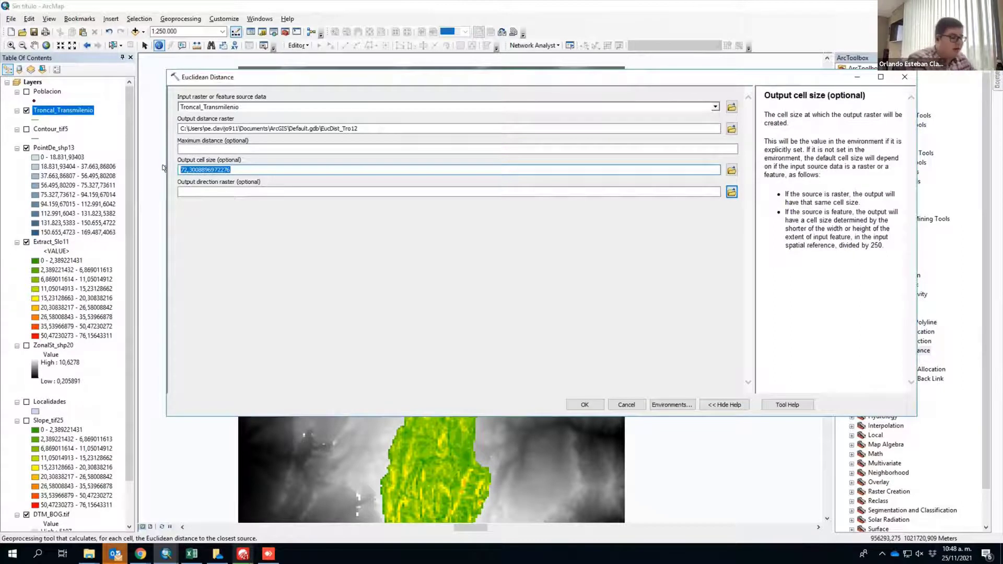
{"action": "type", "text": "50"}
{"action": "left_click", "coordinate": [303, 213]}
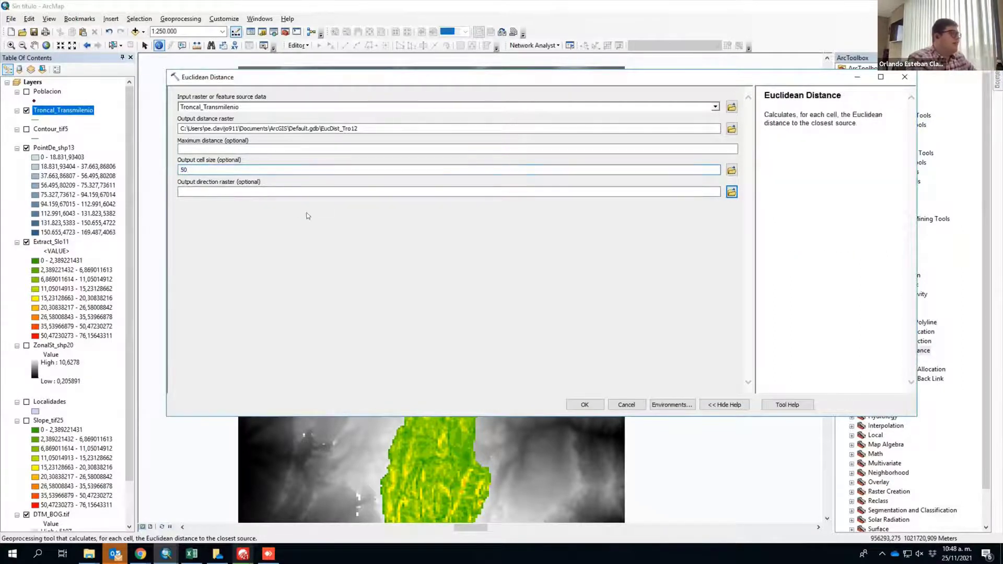
{"action": "left_click", "coordinate": [584, 405]}
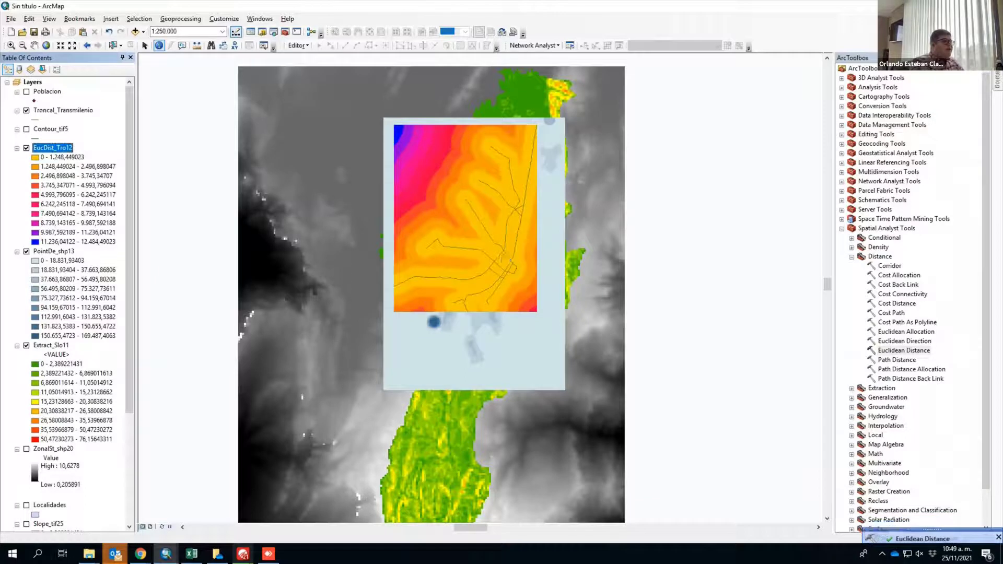
Identify the distance raster's pixel values near the trunk lines, between them and at the far northwest corner, then close the results.
{"action": "left_click", "coordinate": [501, 257]}
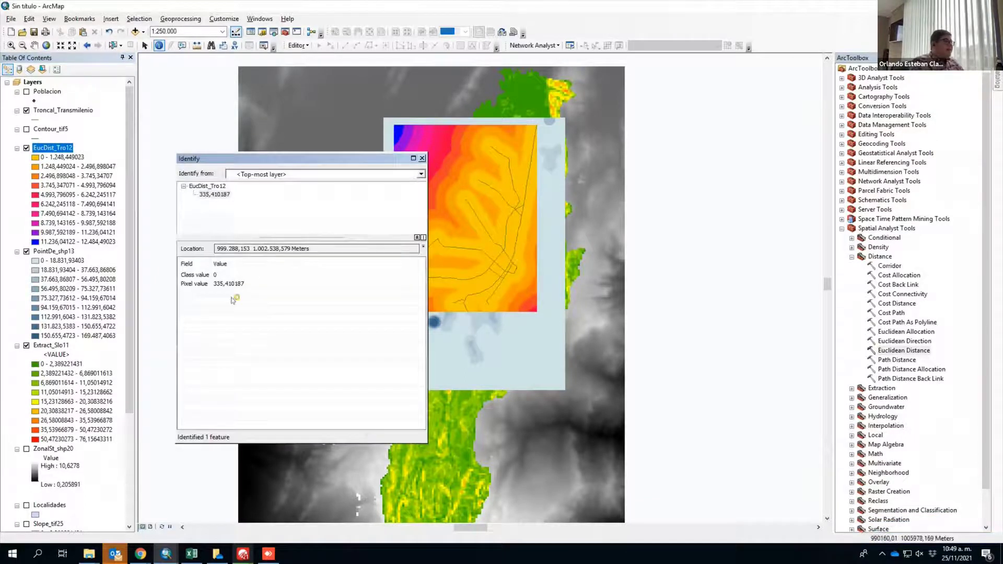
{"action": "left_click", "coordinate": [481, 164]}
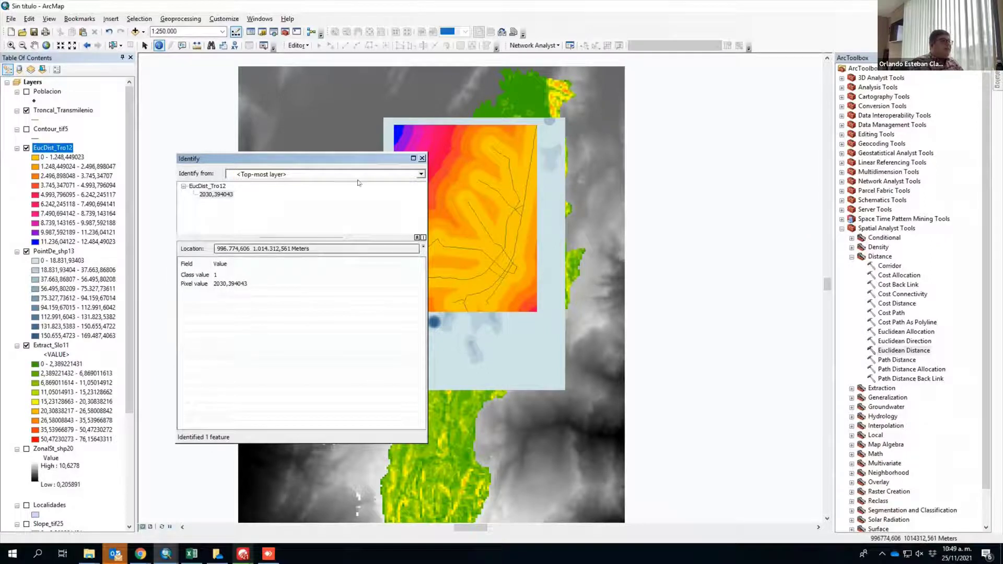
{"action": "left_click", "coordinate": [398, 130]}
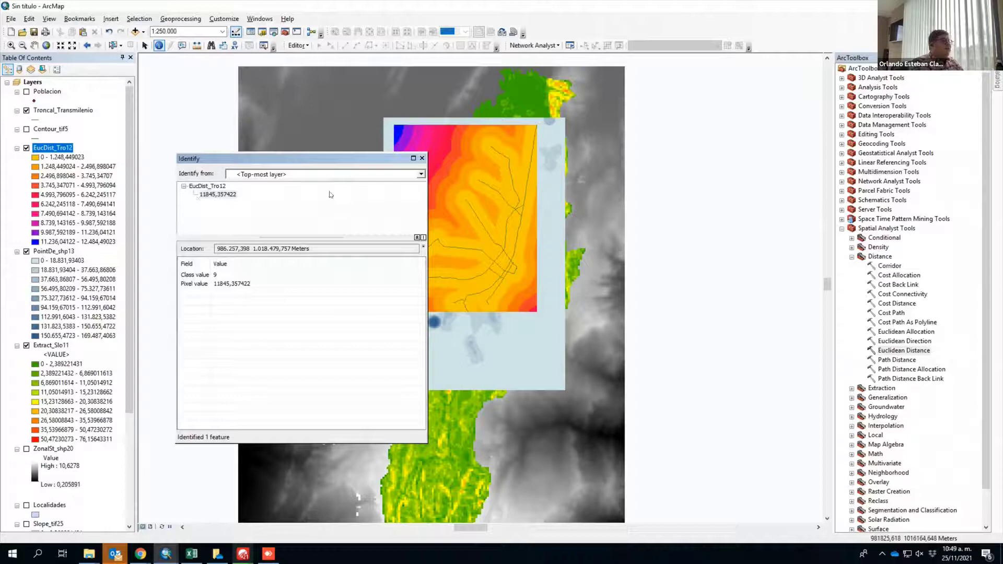
{"action": "left_click", "coordinate": [423, 158]}
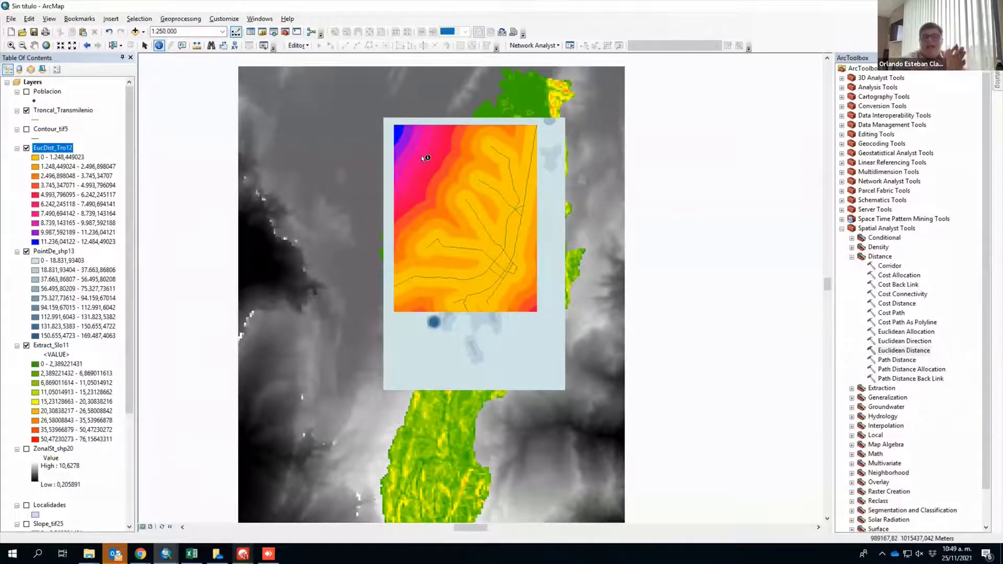